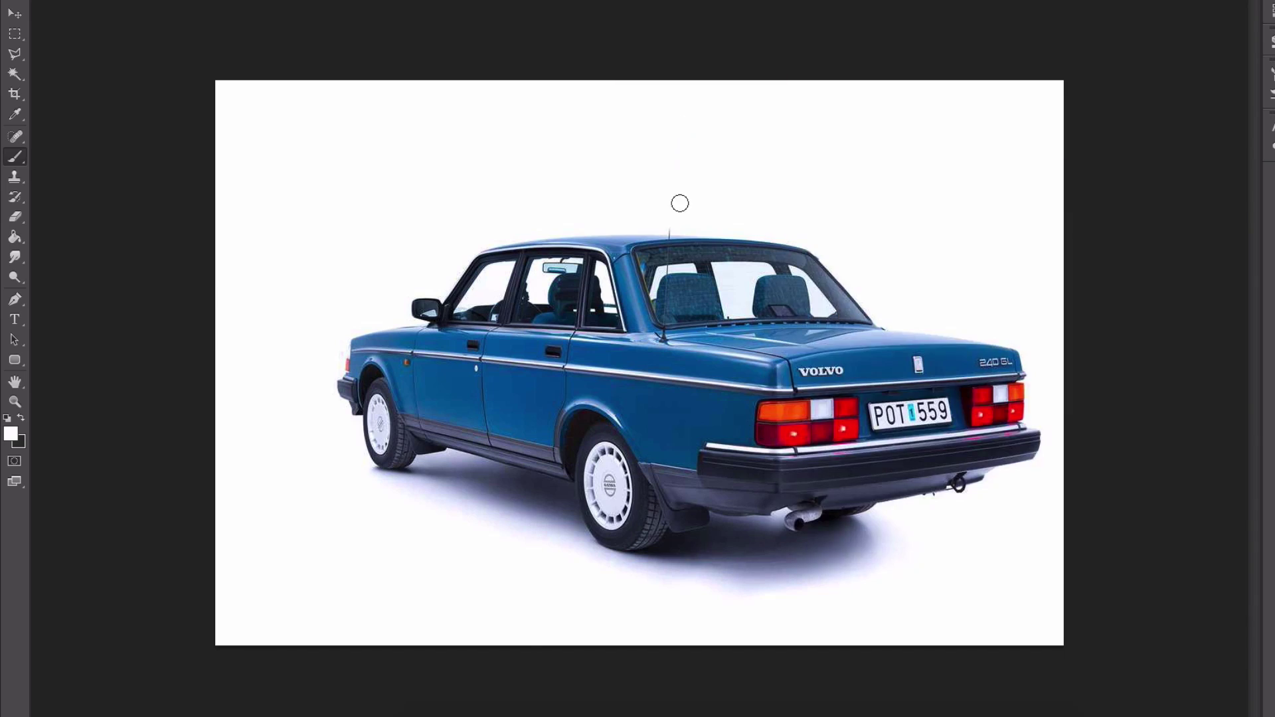
- Remove the antenna and its base from the rear window and body with the Clone Stamp
scroll(666, 243, up, 3)
click(15, 176)
alt+click(649, 235)
click(675, 234)
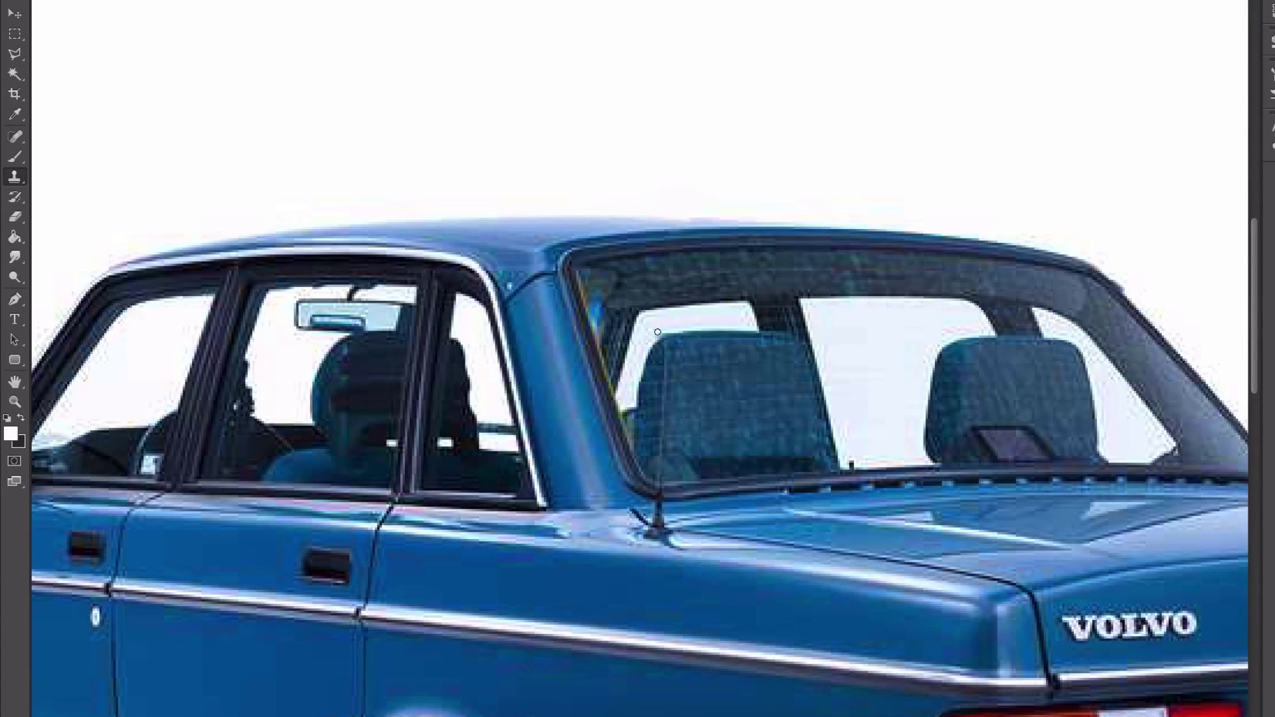
drag(668, 352, 664, 488)
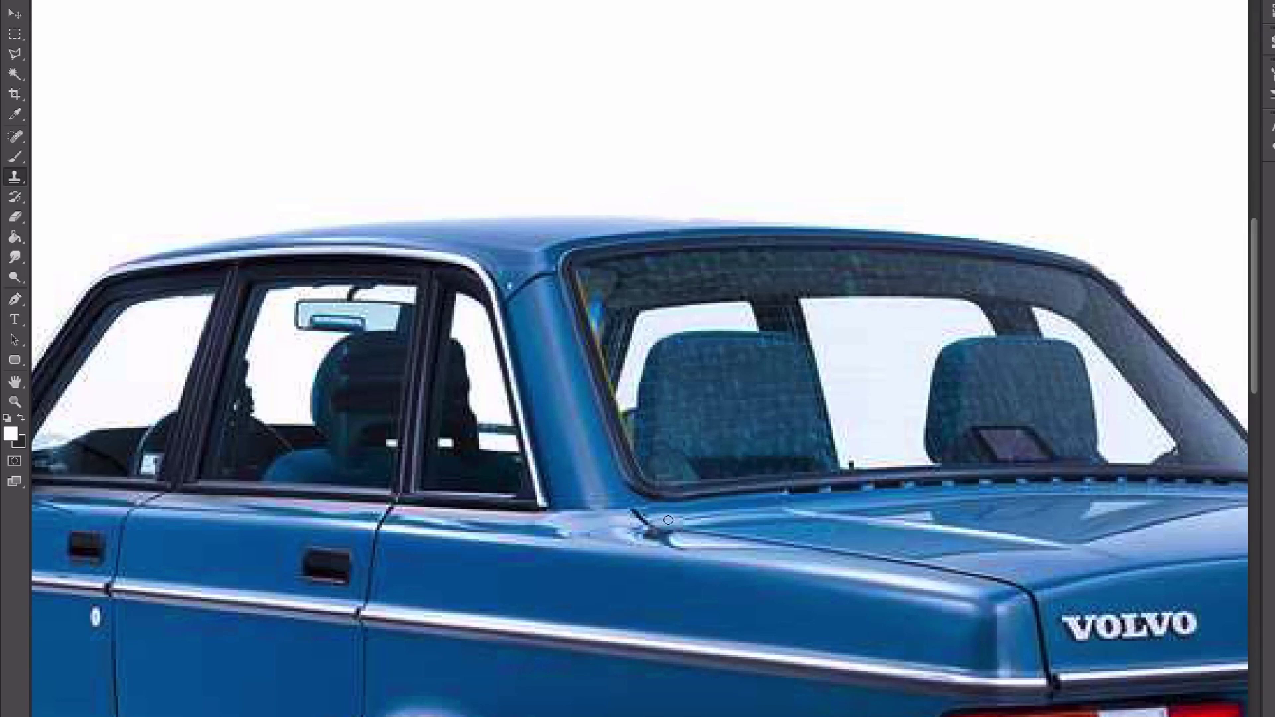
drag(669, 539, 645, 533)
scroll(664, 537, down, 3)
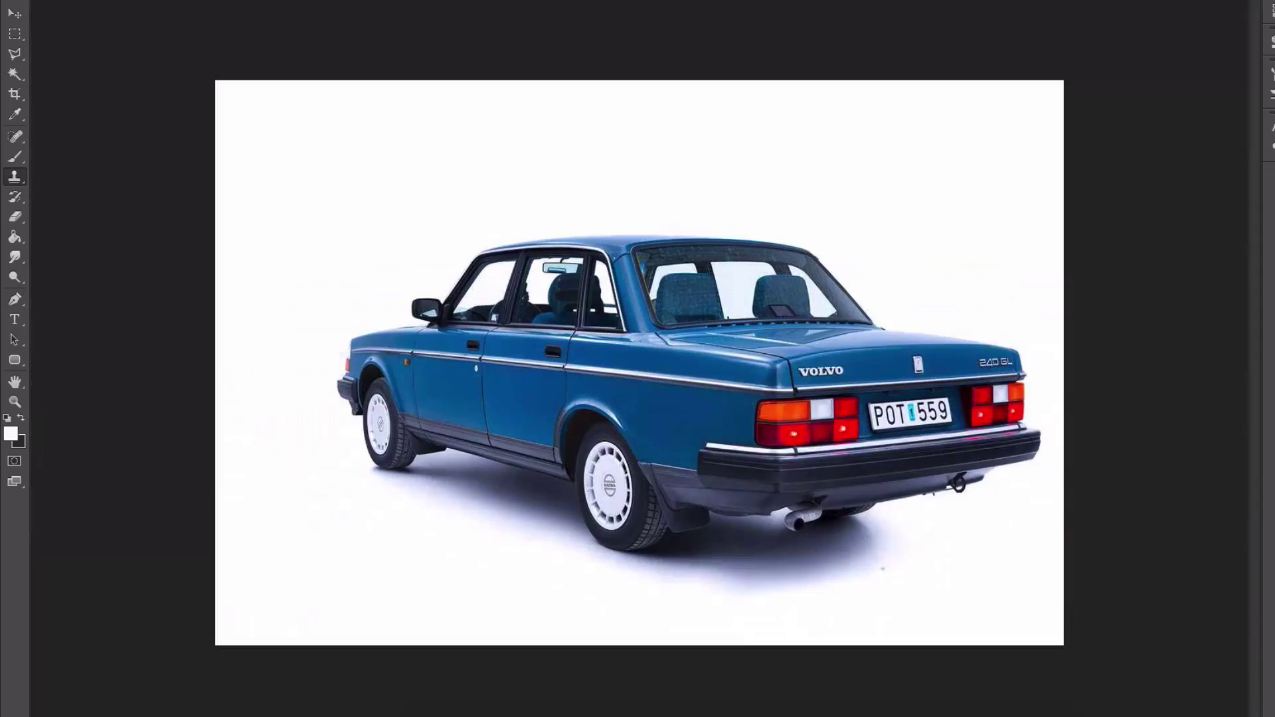
- Paint over the chrome trim strip along the car's side with blue sampled from the adjacent body panels
key(b)
alt+click(361, 352)
drag(339, 348, 726, 385)
alt+click(531, 373)
key(bracketright)
alt+click(539, 371)
drag(616, 370, 439, 359)
alt+click(500, 383)
mouse_move(524, 355)
mouse_down()
mouse_move(378, 357)
mouse_move(427, 376)
mouse_move(355, 335)
mouse_up()
alt+click(360, 344)
- Paint out the remaining traces of the door handles with sampled body blue
key(e)
scroll(492, 390, up, 3)
key(b)
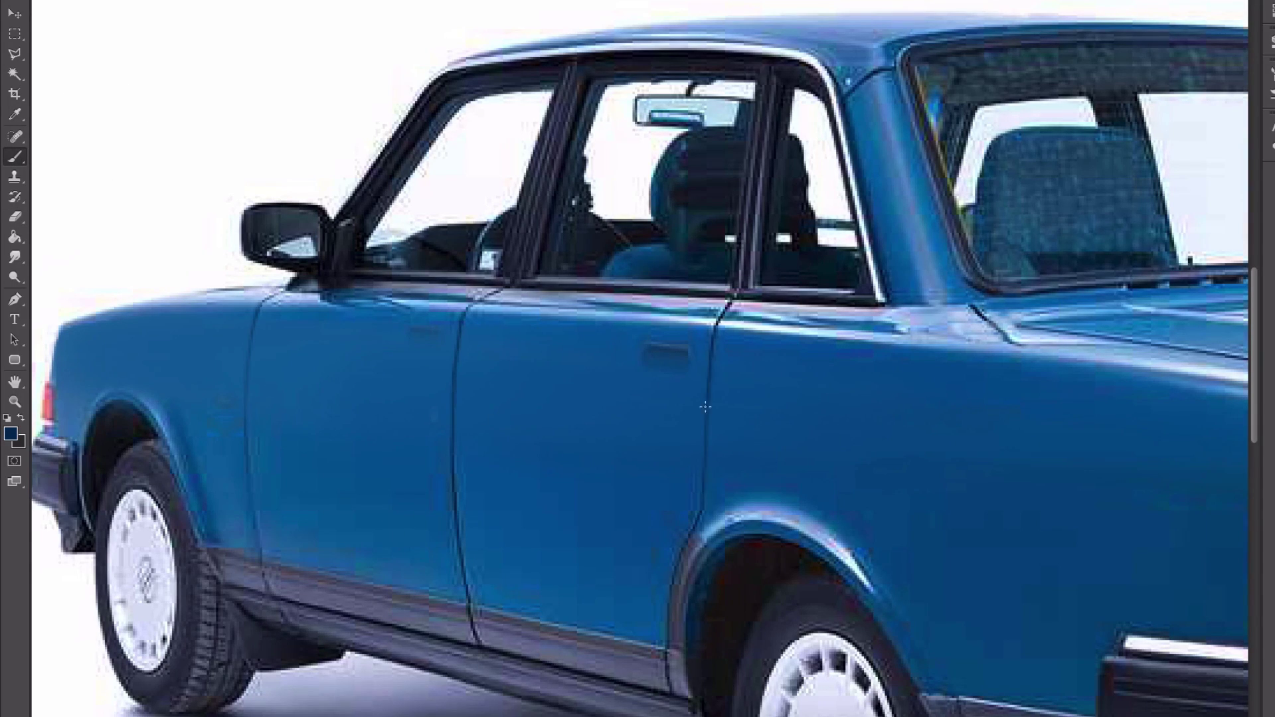
scroll(705, 407, down, 2)
scroll(491, 360, up, 1)
right_click(587, 281)
key(Return)
alt+click(608, 317)
drag(607, 330, 641, 337)
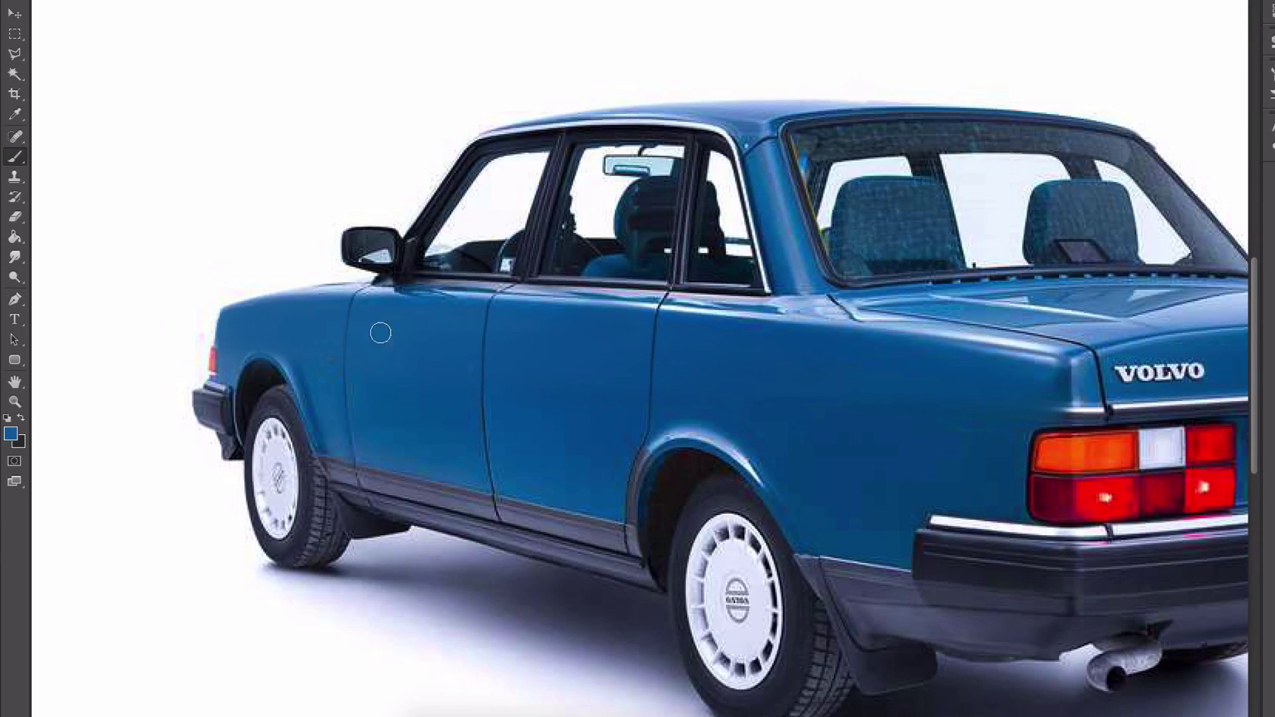
- Cover the black rear bumper and its chrome strip with sampled body blue
key(ctrl+minus)
right_click(749, 456)
key(Return)
alt+click(717, 440)
drag(736, 455, 892, 448)
mouse_move(791, 459)
mouse_down()
mouse_move(1033, 427)
mouse_move(784, 460)
mouse_up()
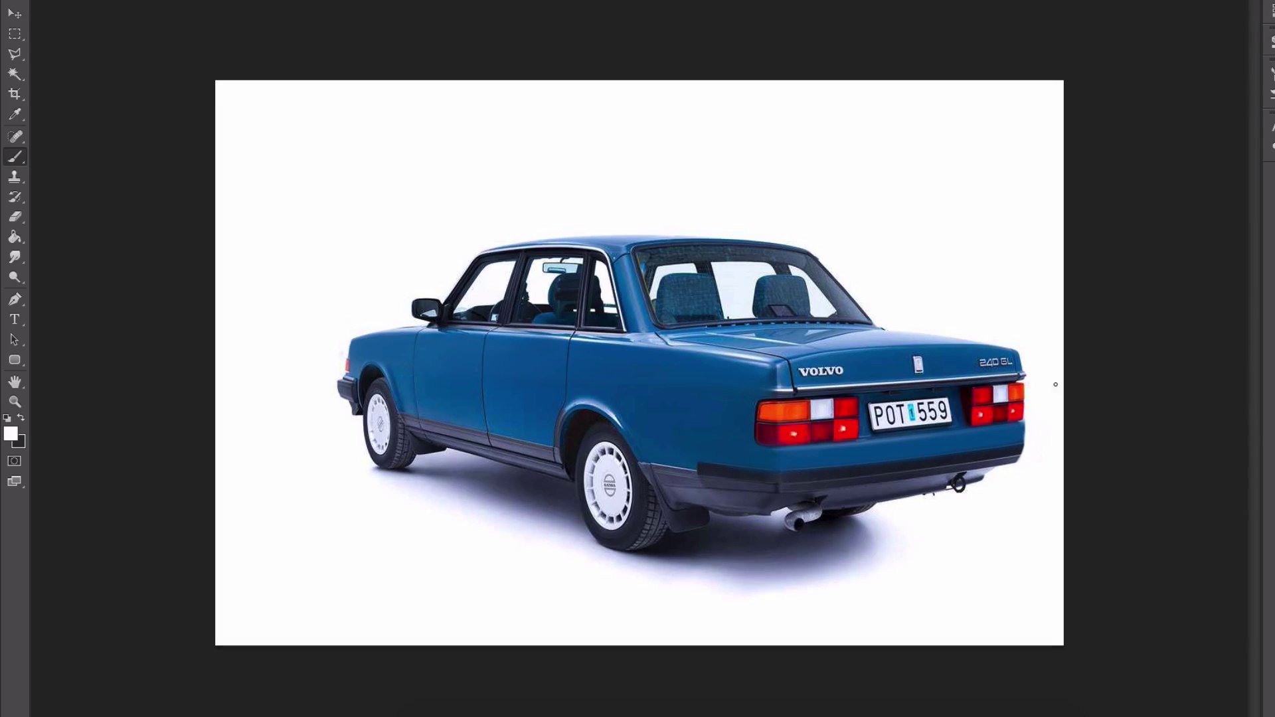
alt+click(702, 455)
mouse_move(671, 468)
mouse_down()
mouse_move(785, 476)
mouse_move(1026, 455)
mouse_up()
key(e)
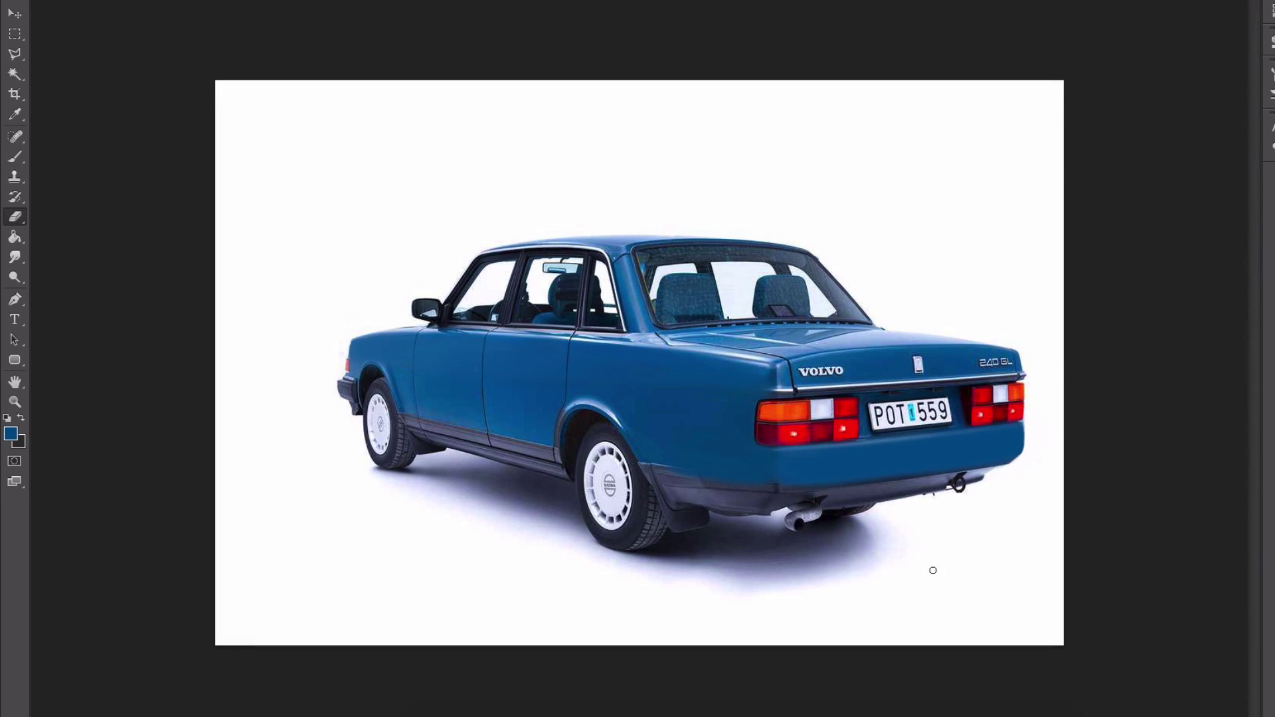
- Paint the dark sill between the wheels in body blue and erase the overspill at the rear wheel arch
key(b)
drag(409, 389, 415, 389)
mouse_move(409, 419)
mouse_down()
mouse_move(563, 469)
mouse_move(551, 440)
mouse_up()
alt+click(412, 405)
key(e)
drag(583, 438, 590, 439)
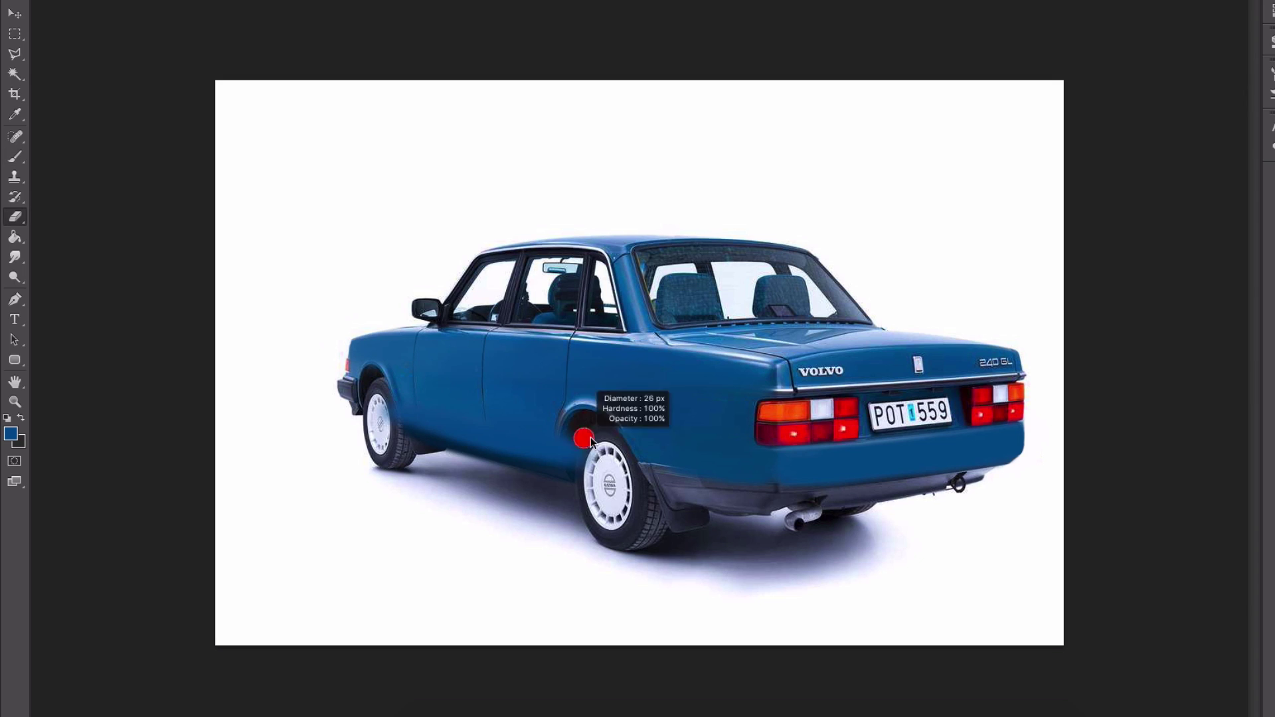
- Paint the lower panel behind the rear wheel in body blue and paint out the protruding front bumper in white
key(b)
alt+click(672, 457)
drag(654, 475, 770, 494)
key(e)
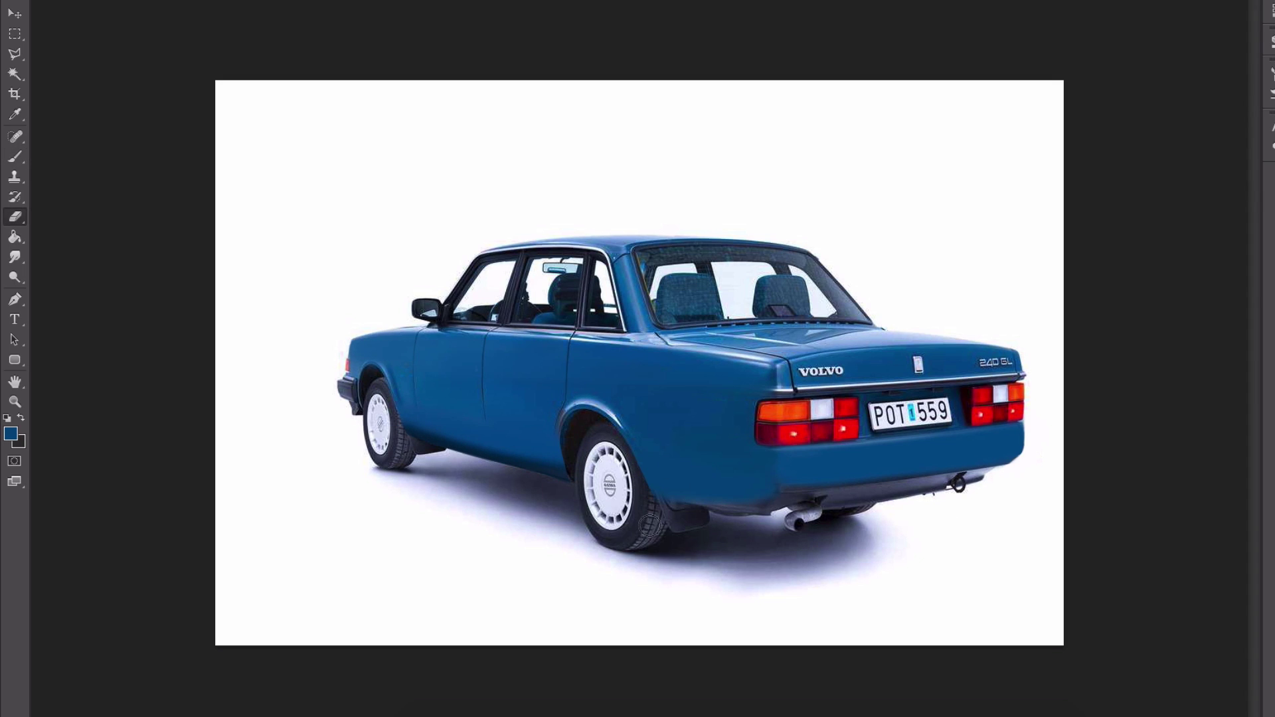
key(b)
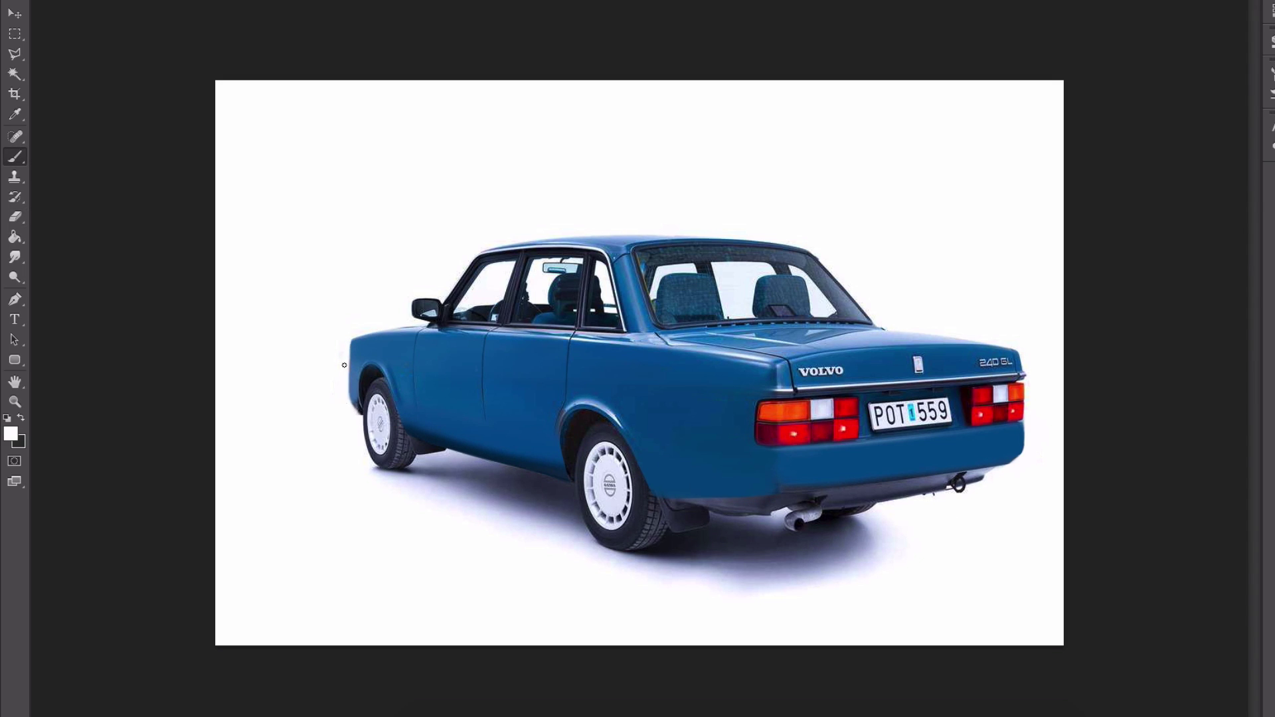
- Brush a light blue highlight across the rear bumper area and trim it with a 36 px eraser at 100% hardness
drag(770, 455, 1039, 425)
key(e)
right_click(726, 478)
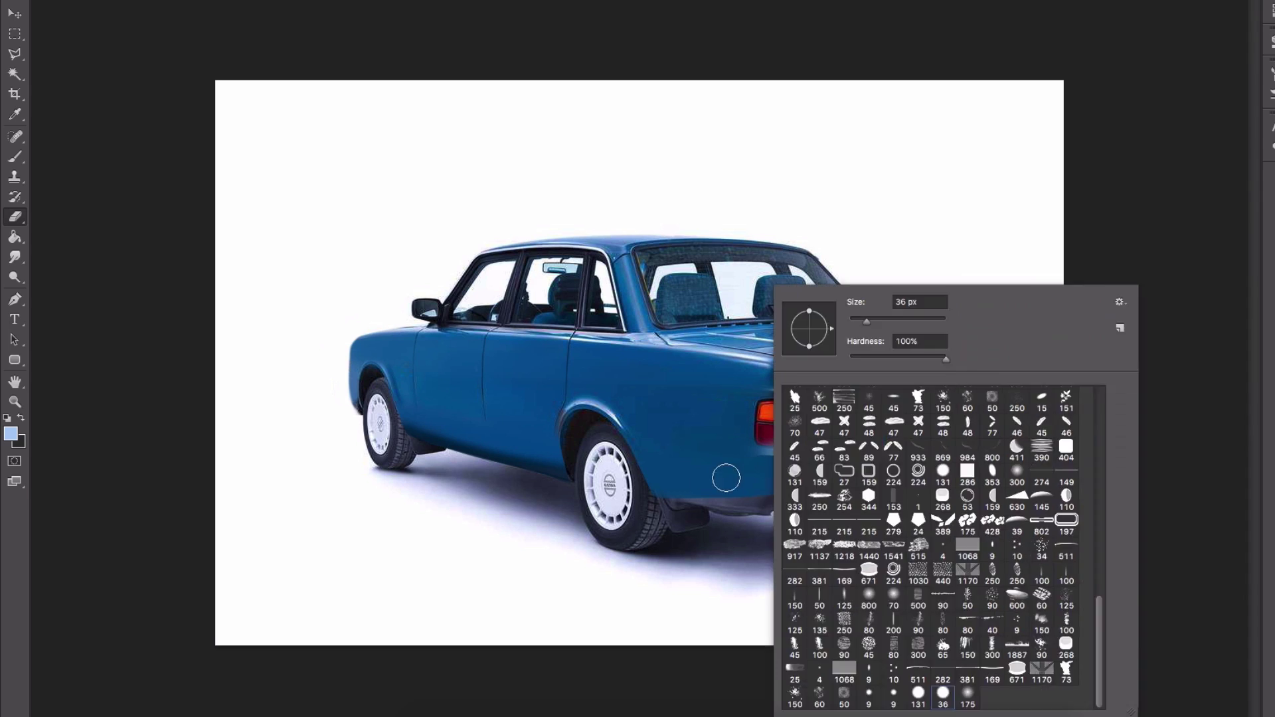
drag(737, 472, 1064, 439)
mouse_move(760, 438)
mouse_down()
mouse_move(1026, 419)
mouse_move(717, 435)
mouse_up()
- Paint over the trim strip along the trunk lid's lower edge with sampled body blue and erase the excess
key(b)
alt+click(783, 386)
alt+click(967, 370)
mouse_move(795, 389)
mouse_down()
mouse_move(1030, 371)
mouse_move(1031, 381)
mouse_up()
alt+click(787, 383)
key(b)
alt+click(1041, 354)
key(e)
drag(944, 394, 870, 399)
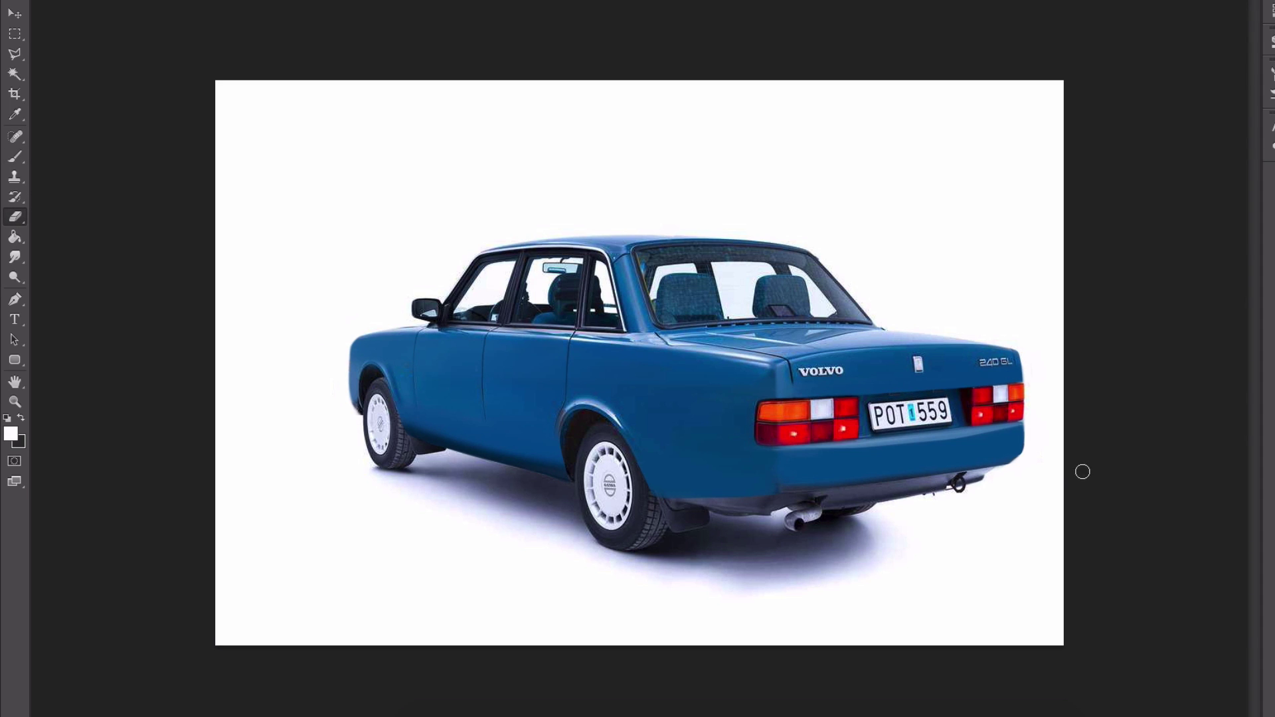
- Copy the merged image into a new layer and convert it to black and white
key(m)
key(super+a)
key(super+shift+c)
key(super+v)
click(185, 2)
click(382, 240)
- Paint a soft white highlight along the car's shoulder line and erase its edges into a crisp band
key(b)
drag(359, 338, 797, 361)
key(e)
drag(292, 356, 799, 365)
drag(633, 367, 856, 371)
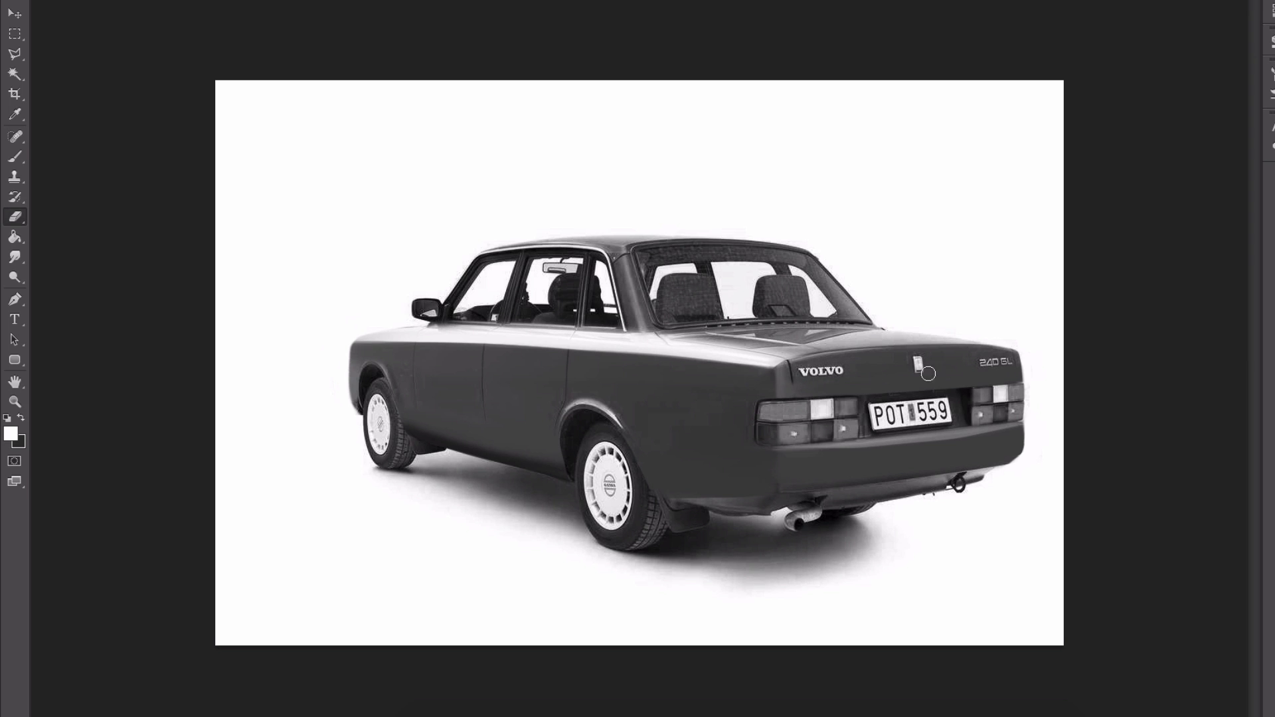
drag(465, 312, 819, 352)
drag(690, 338, 411, 319)
- Erase part of the shoulder highlight across the doors and rear fender to soften it
super+click(392, 365)
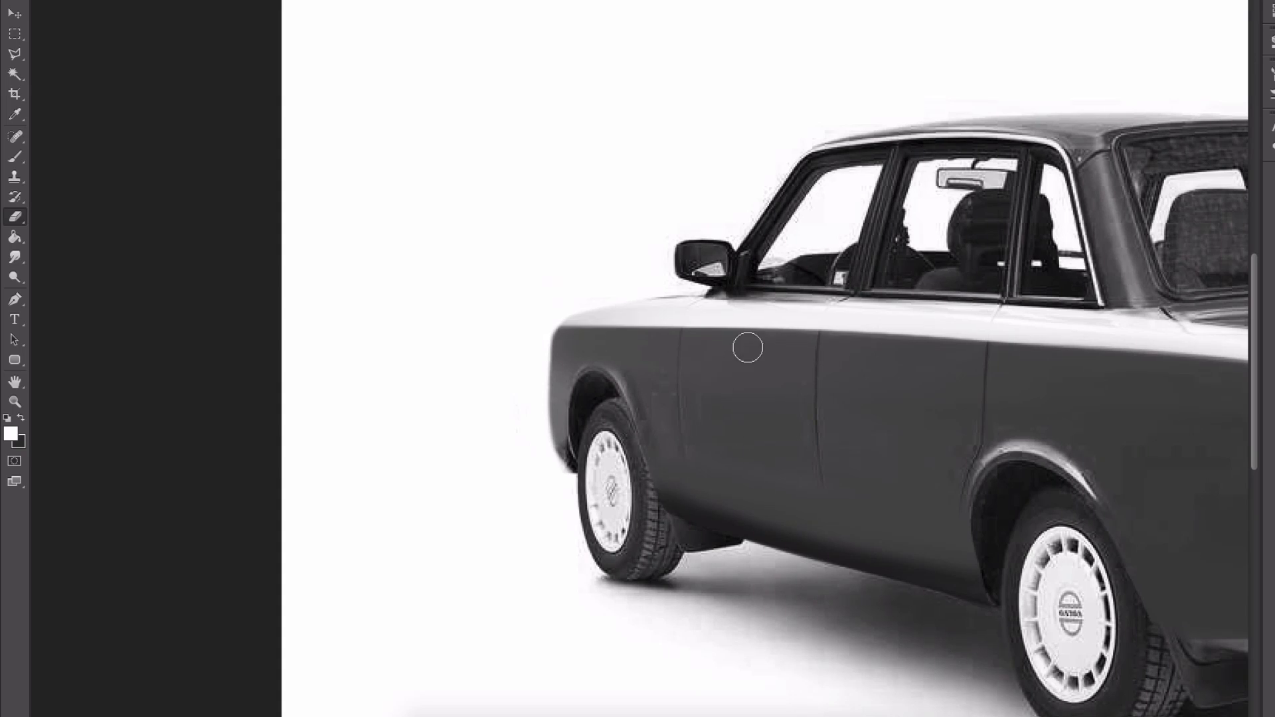
drag(1012, 410, 662, 424)
drag(751, 363, 1015, 381)
key(super+minus)
key(super+minus)
drag(455, 352, 737, 369)
key(super+equal)
- Paint a soft white highlight along the lower doors and rear quarter panel and trim its lower edge
key(b)
drag(399, 419, 770, 444)
key(e)
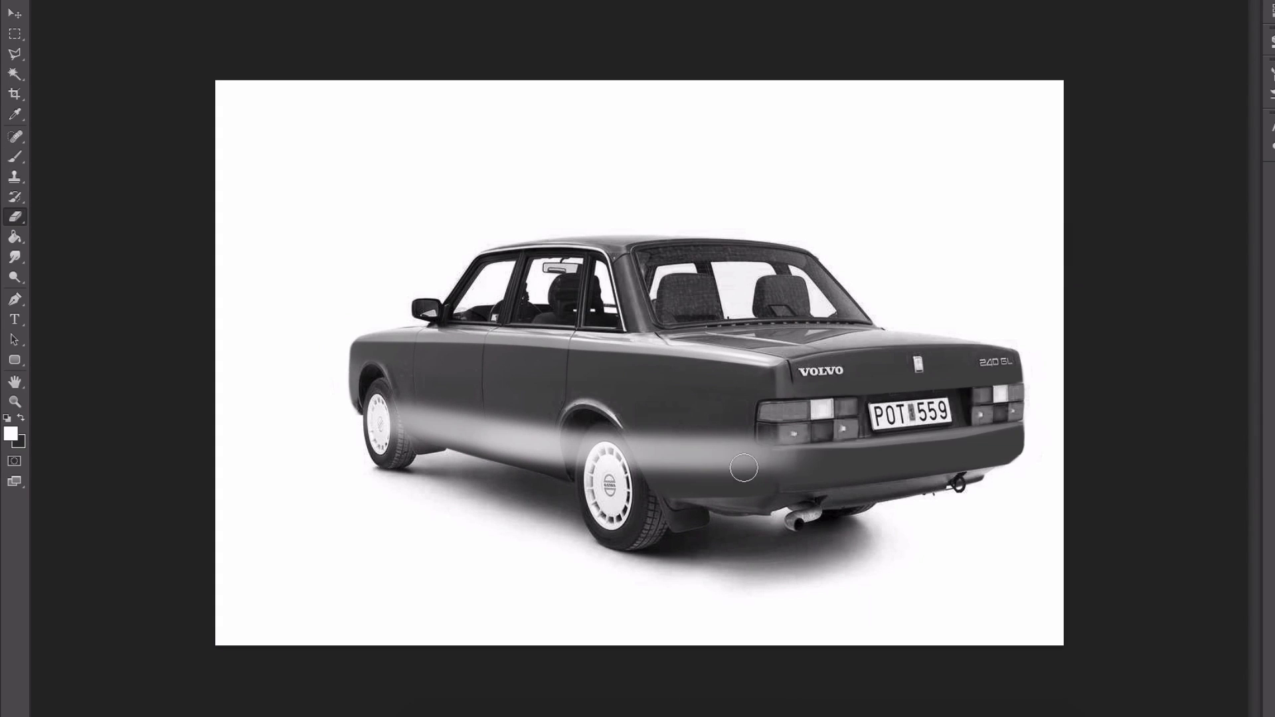
mouse_move(614, 466)
mouse_down()
mouse_move(796, 479)
mouse_move(710, 484)
mouse_up()
key(super+z)
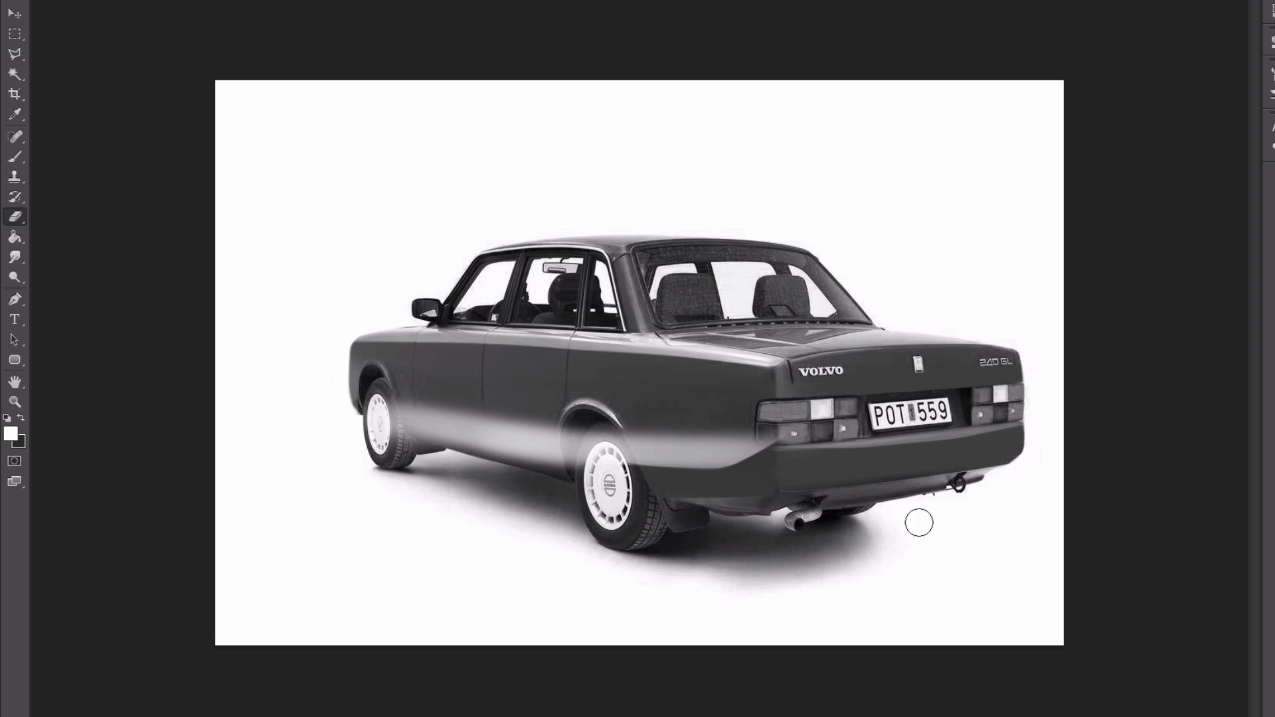
- Erase the lower highlight's overspill around the wheels and fade it along the doors
super+click(498, 469)
drag(398, 303, 774, 396)
mouse_move(791, 331)
mouse_down()
mouse_move(794, 316)
mouse_move(896, 341)
mouse_up()
key(super+minus)
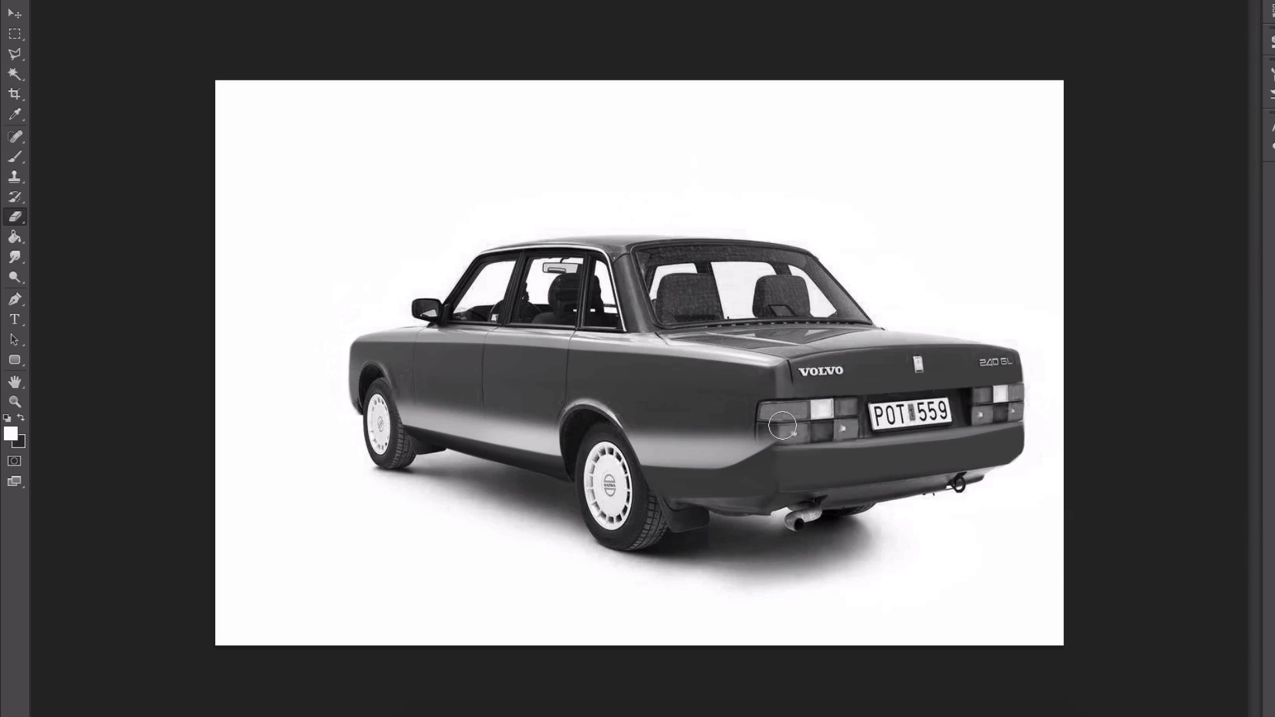
right_click(779, 283)
mouse_move(427, 413)
mouse_down()
mouse_move(762, 439)
mouse_move(557, 441)
mouse_up()
- Paint out the VOLVO lettering, the emblem and the 240 GL badge on the trunk lid with sampled body grey
key(b)
alt+click(863, 498)
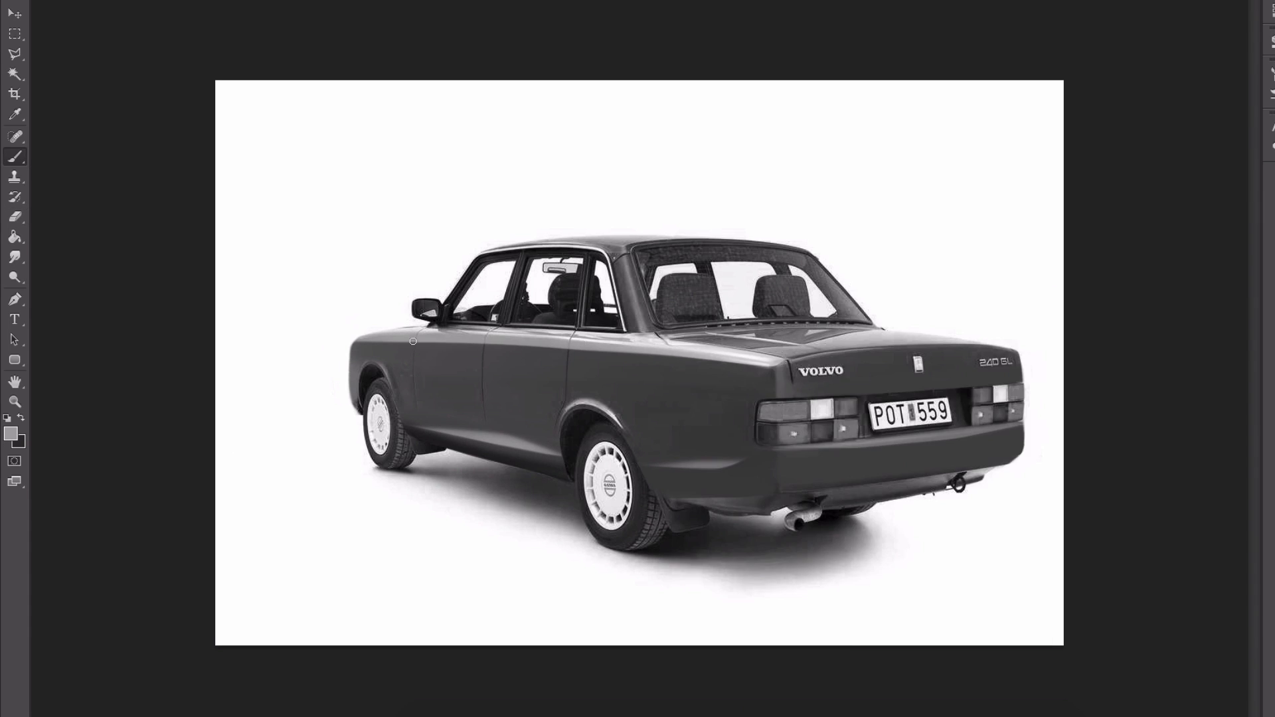
key(ctrl+plus)
alt+click(783, 344)
drag(458, 329, 989, 363)
key(ctrl+minus)
key(ctrl+minus)
key(ctrl+minus)
key(ctrl+plus)
key(ctrl+plus)
key(ctrl+plus)
key(ctrl+minus)
key(ctrl+minus)
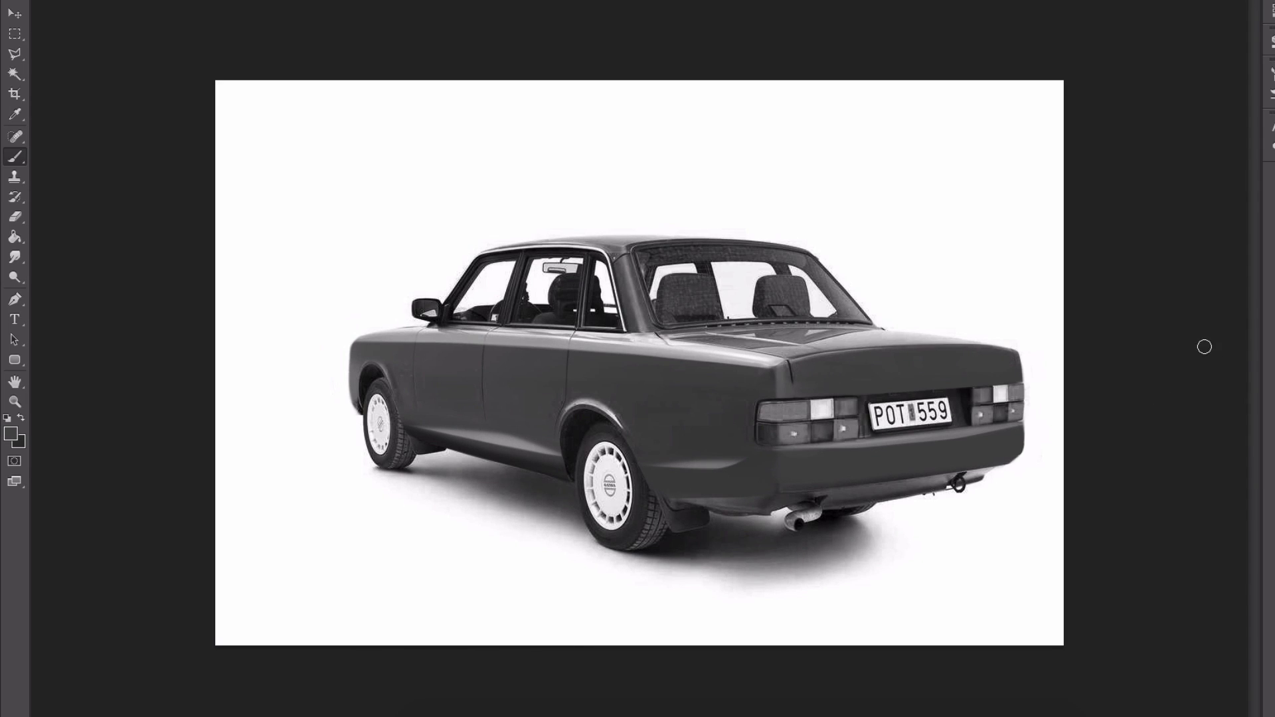
- Brush a lighter tone along the trunk lid's rear edge and refine it with the eraser
alt+click(777, 362)
drag(786, 356, 1004, 348)
key(e)
right_click(787, 364)
key(Return)
drag(802, 378, 1004, 365)
mouse_move(949, 332)
mouse_down()
mouse_move(745, 353)
mouse_move(1009, 352)
mouse_up()
- Paint a dark shadow below the trunk lid's rear edge and erase the excess to form a spoiler lip
key(b)
alt+click(920, 393)
key(e)
drag(778, 349, 1004, 338)
right_click(930, 330)
key(Return)
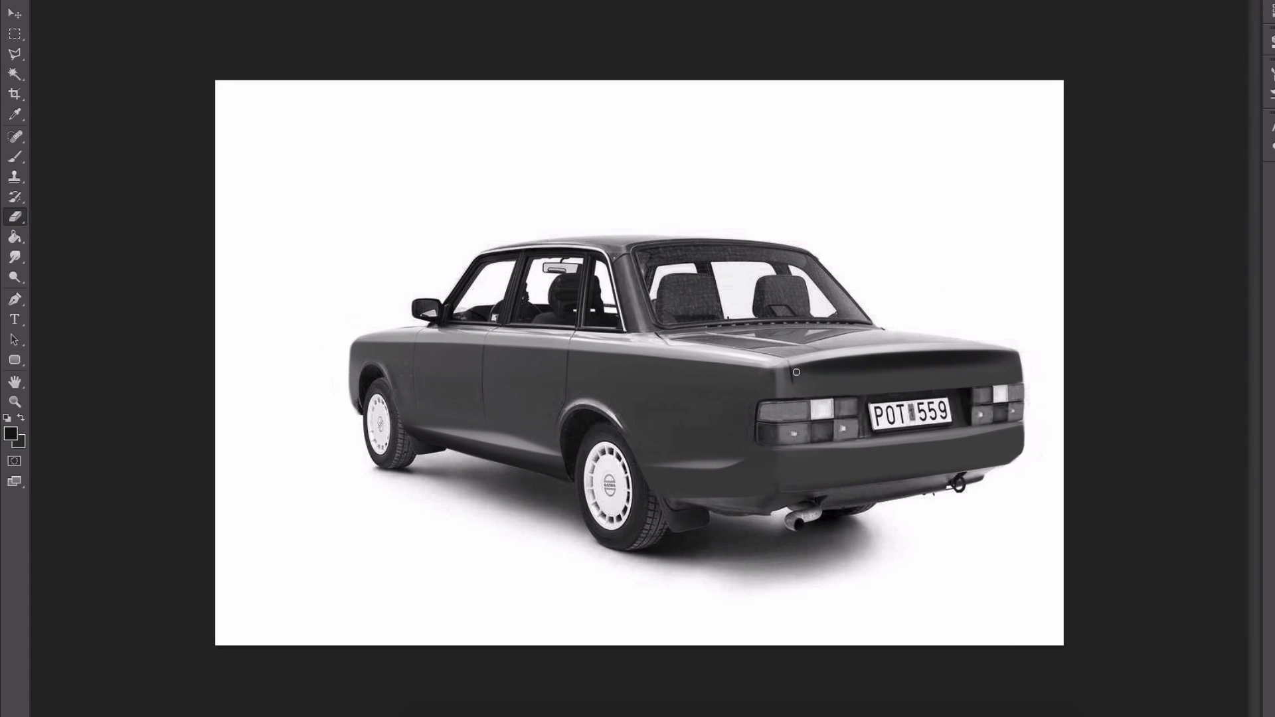
drag(800, 375, 996, 366)
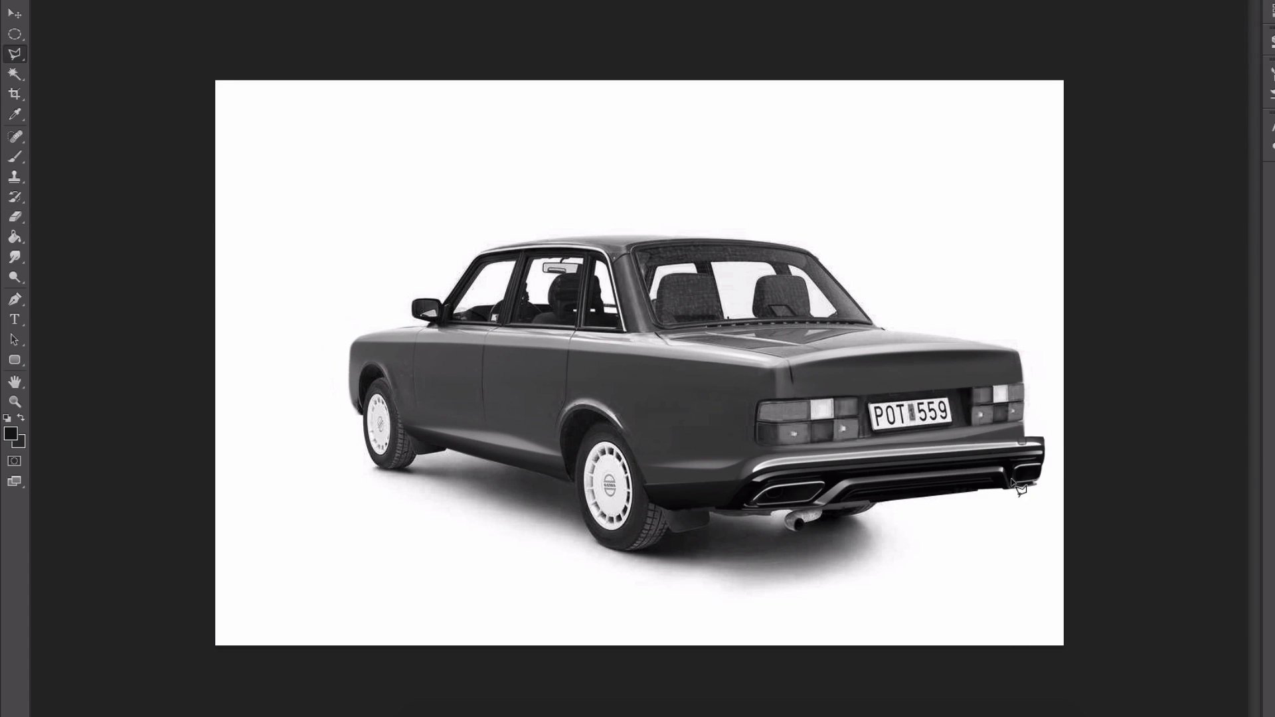
- Move the pasted diffuser bumper down onto the car's rear and align it with the body's far corner
key(ctrl+t)
drag(980, 477, 960, 490)
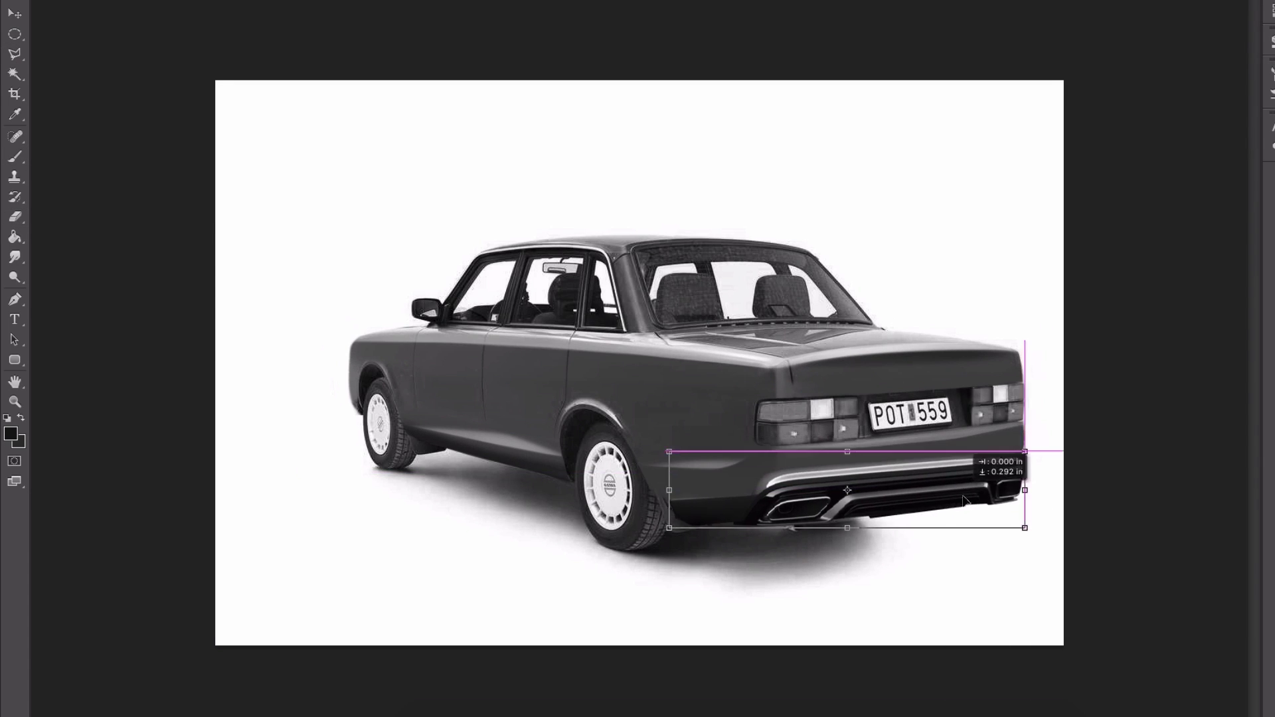
mouse_move(1025, 450)
mouse_down()
mouse_move(1038, 458)
mouse_move(1030, 483)
mouse_move(1028, 448)
mouse_up()
key(Return)
- Resize the diffuser bumper to fit the width and perspective of the car's rear
key(ctrl+t)
drag(802, 451, 773, 456)
key(Return)
key(e)
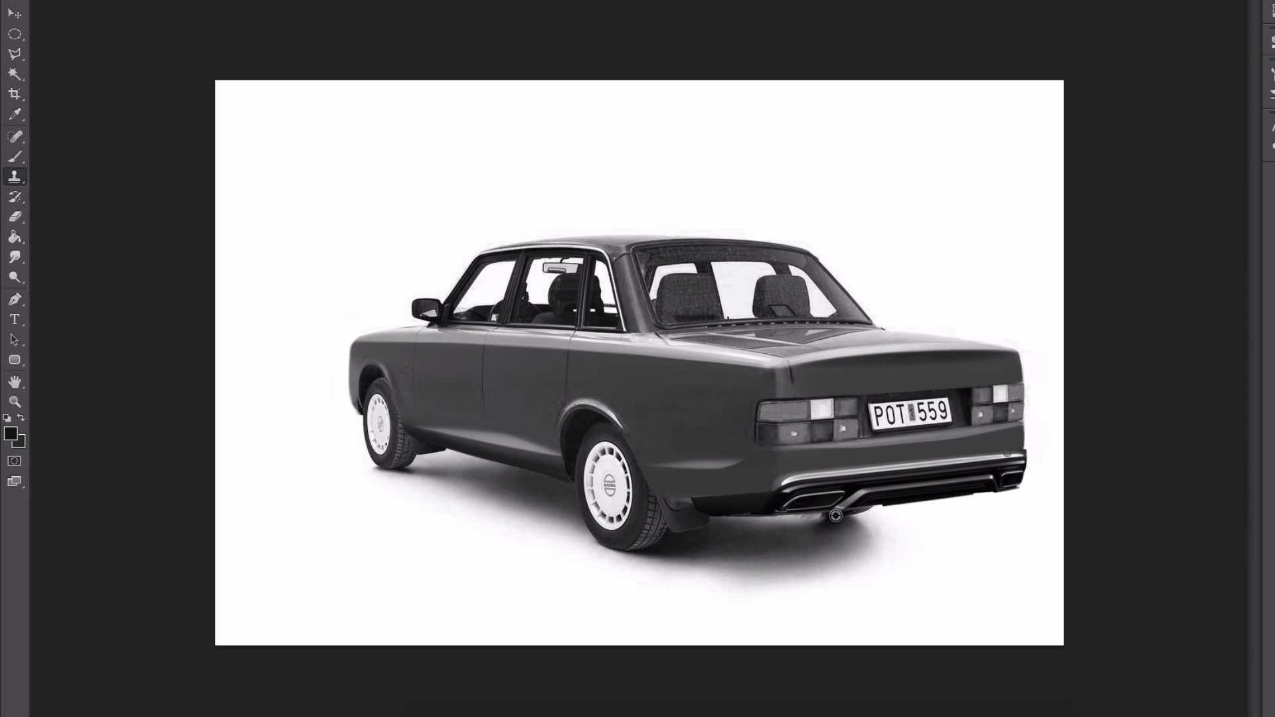
key(ctrl+t)
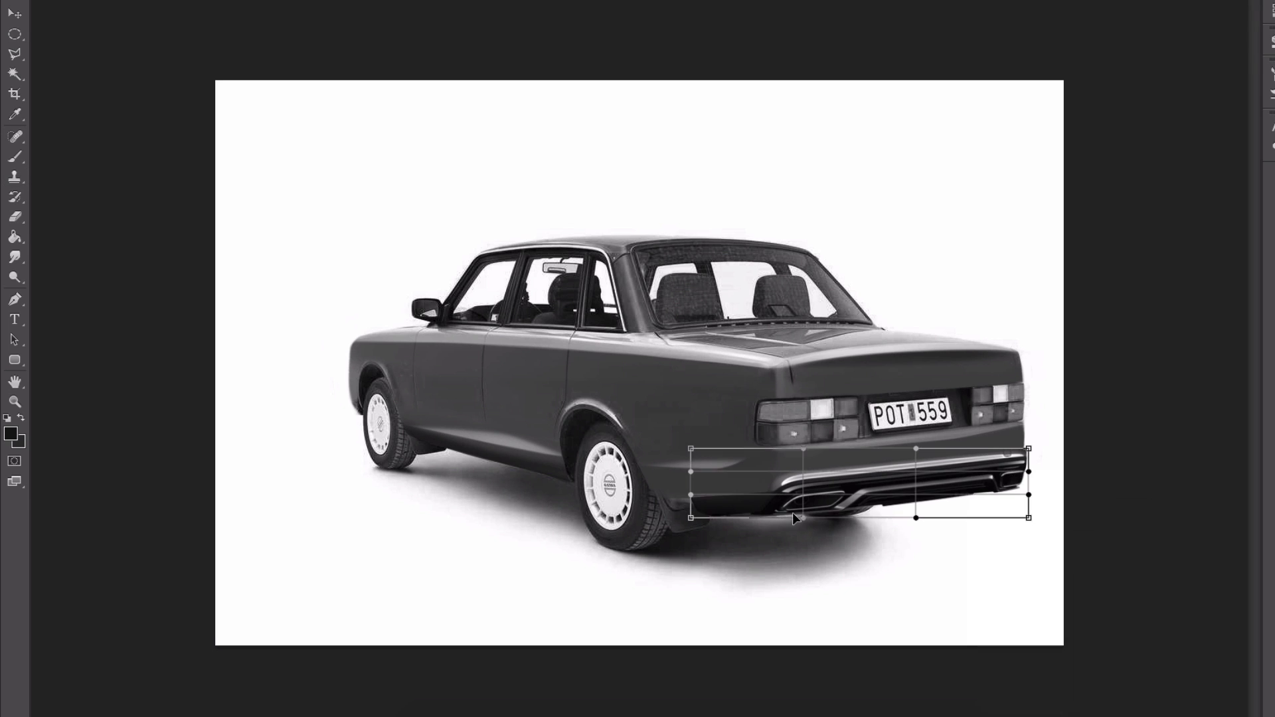
key(Escape)
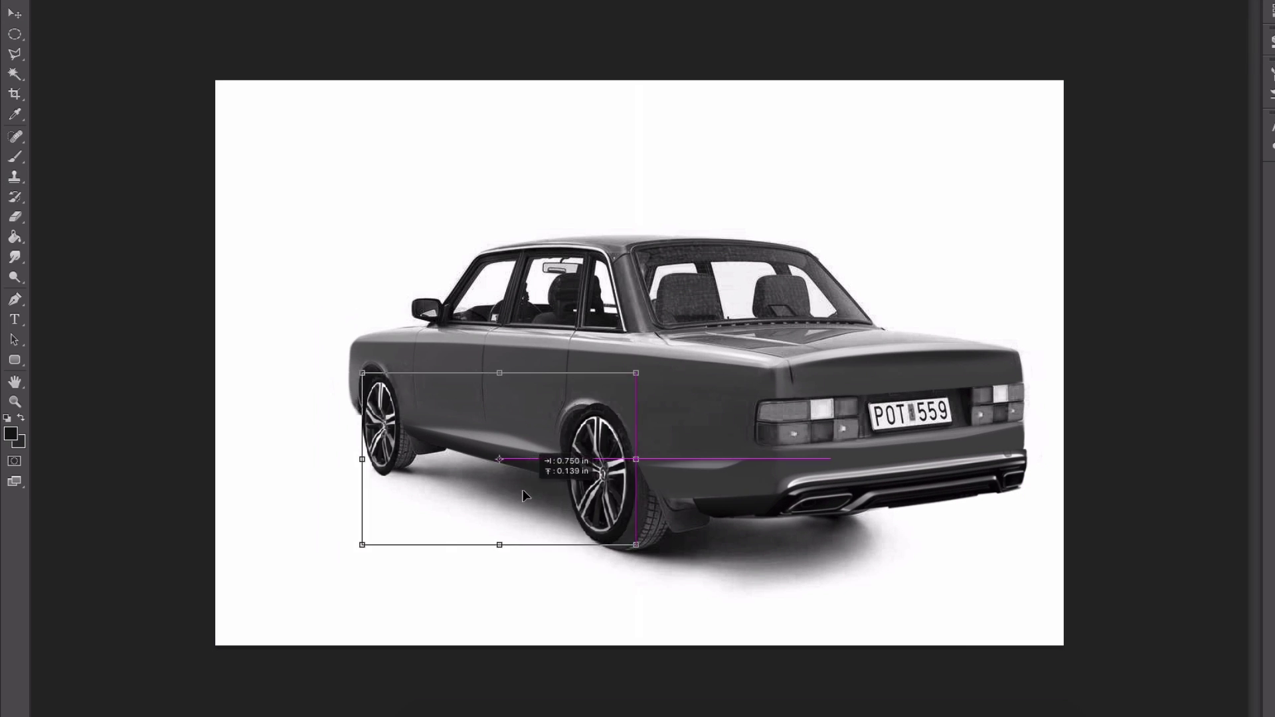
- Select the new rear wheel, transform it to fit over the car's rear wheel, and clear the selection
key(m)
drag(556, 418, 629, 556)
key(ctrl+t)
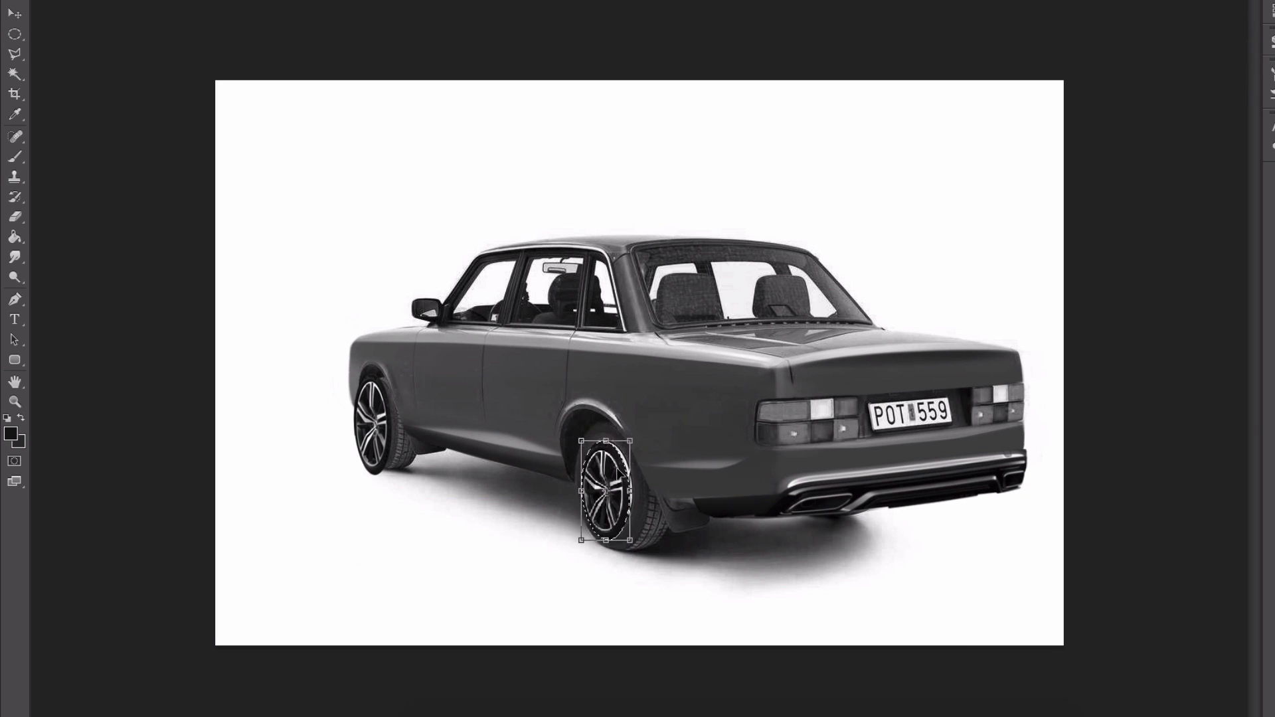
key(Return)
drag(609, 461, 615, 454)
key(ctrl+d)
- Clone the ground beneath the rear and paint the tyre treads and mud flap black
key(s)
drag(598, 554, 742, 565)
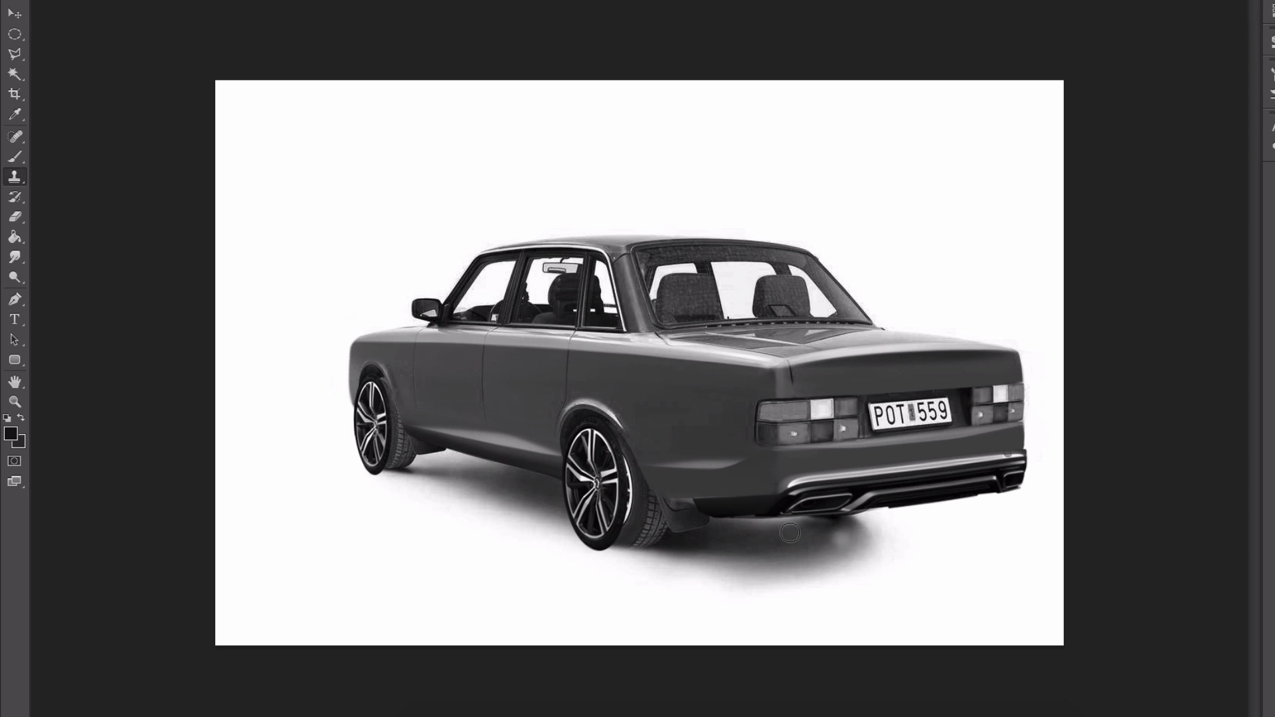
key(b)
alt+click(742, 515)
mouse_move(604, 550)
mouse_down()
mouse_move(654, 504)
mouse_move(612, 427)
mouse_up()
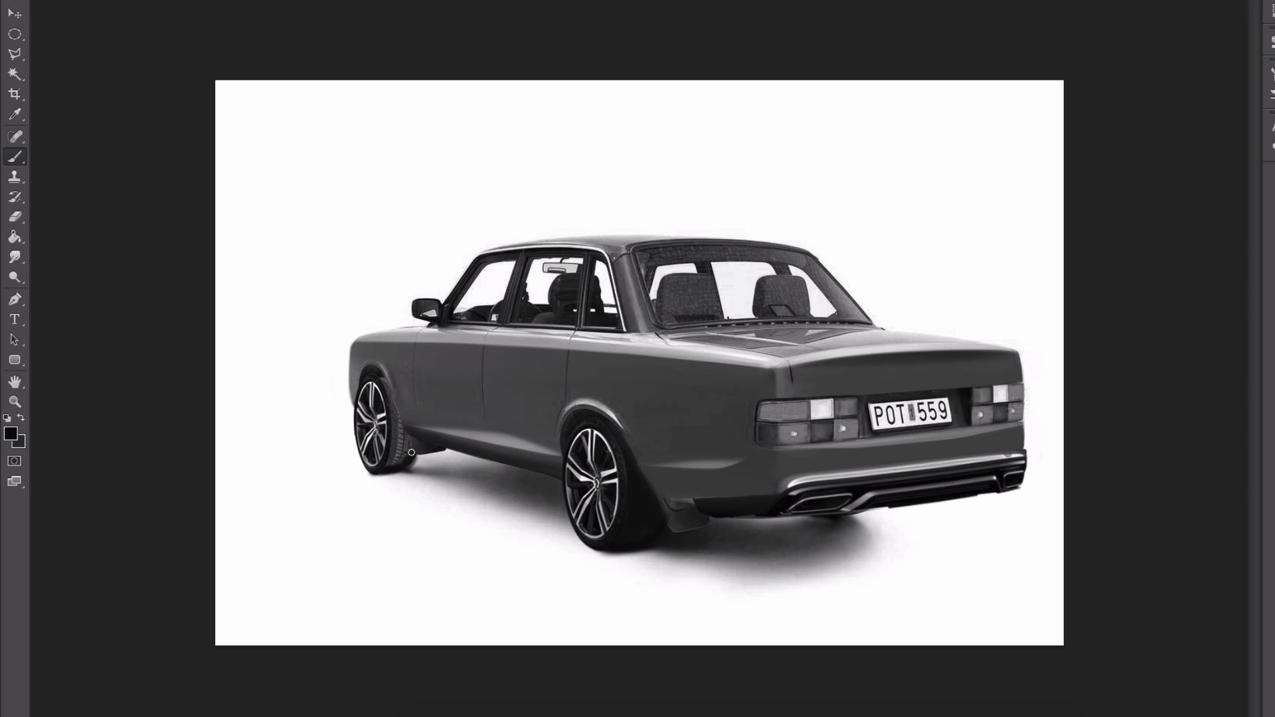
drag(705, 535, 677, 524)
- Paint white over the old shadow on the ground behind the rear wheel
alt+click(641, 587)
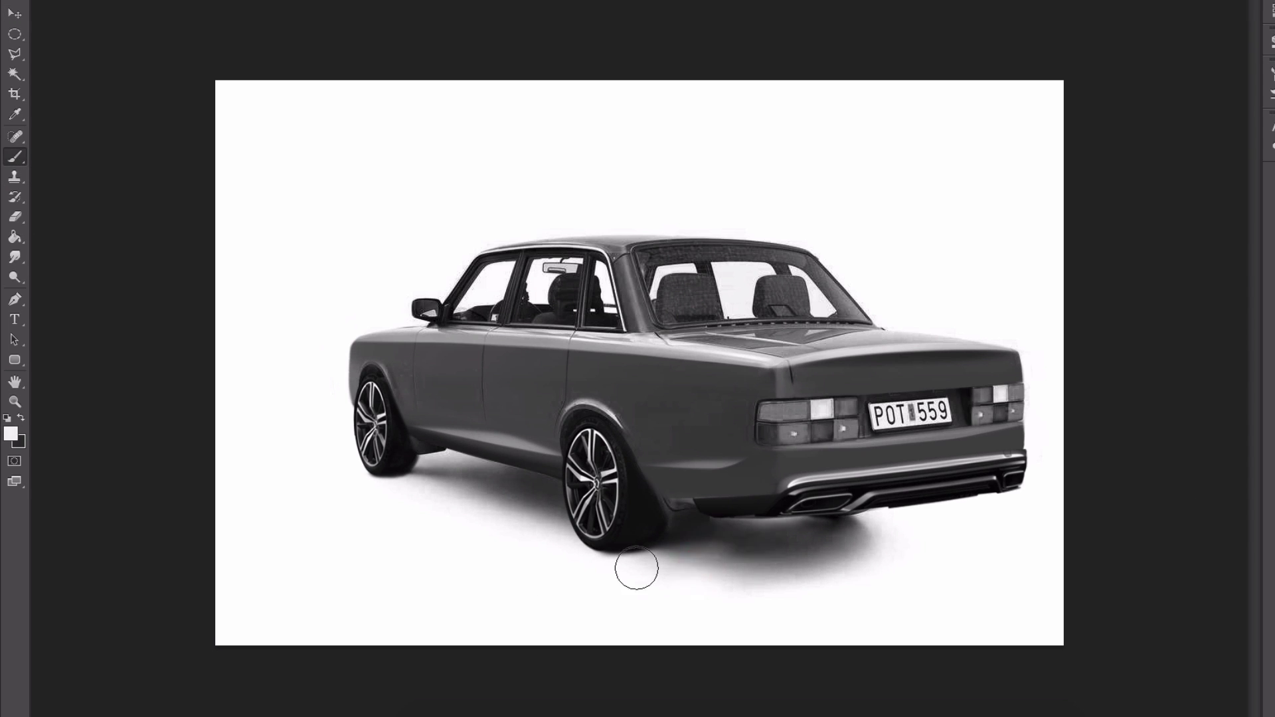
drag(638, 569, 863, 571)
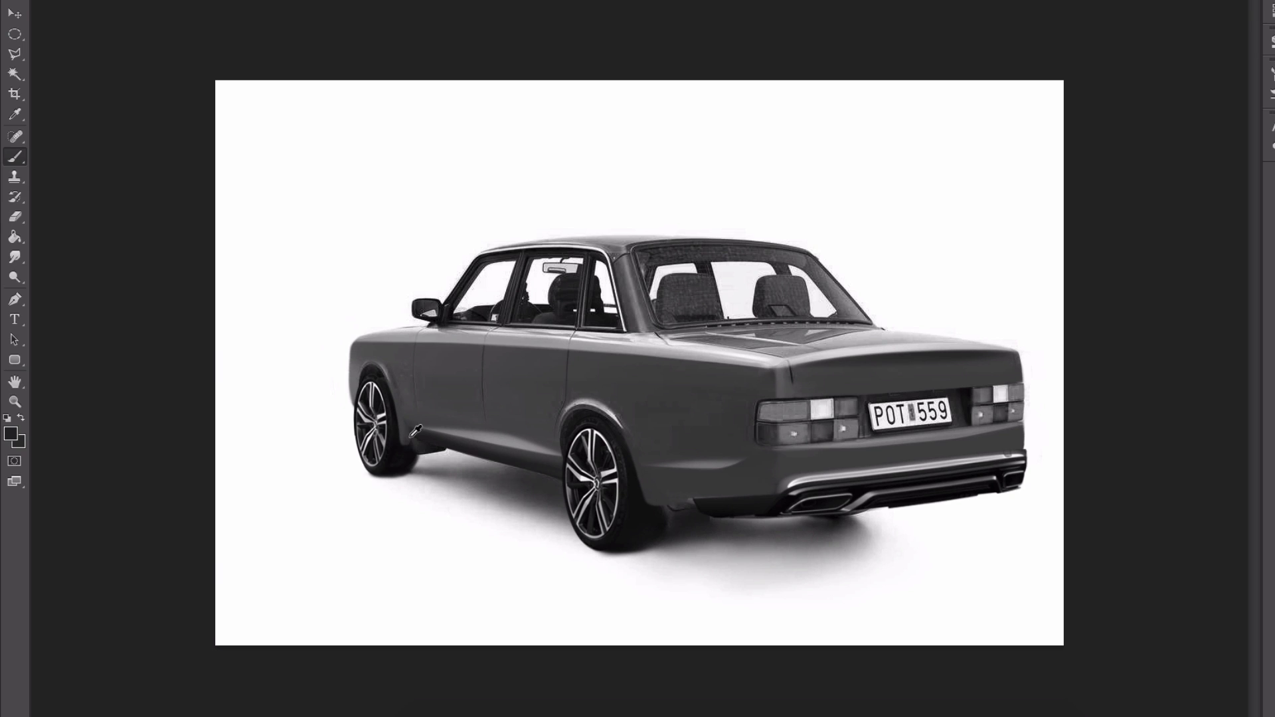
drag(618, 558, 853, 566)
- Paint a new black shadow on the ground beneath the car, between the wheels and under the rear bumper
key(x)
mouse_move(647, 531)
mouse_down()
mouse_move(744, 513)
mouse_move(919, 516)
mouse_up()
drag(591, 478, 398, 474)
mouse_move(647, 531)
mouse_down()
mouse_move(976, 521)
mouse_move(1042, 550)
mouse_up()
key(bracketright)
key(bracketright)
drag(735, 535, 996, 524)
- Erase the outer edges of the ground shadow behind the rear wheel and below the bumper to shape it
key(e)
mouse_move(654, 540)
mouse_down()
mouse_move(600, 550)
mouse_move(896, 583)
mouse_up()
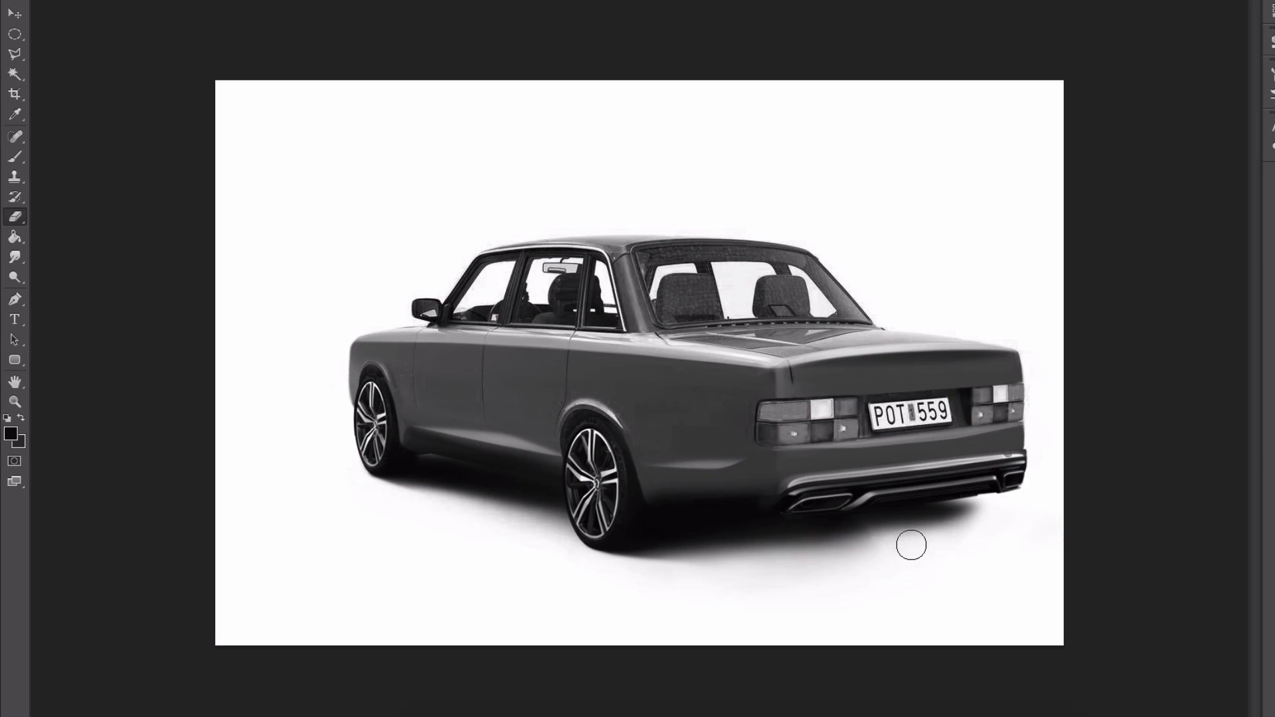
mouse_move(910, 541)
mouse_down()
mouse_move(988, 490)
mouse_move(1030, 511)
mouse_move(794, 518)
mouse_move(983, 524)
mouse_move(932, 551)
mouse_move(1107, 550)
mouse_up()
key(b)
key(e)
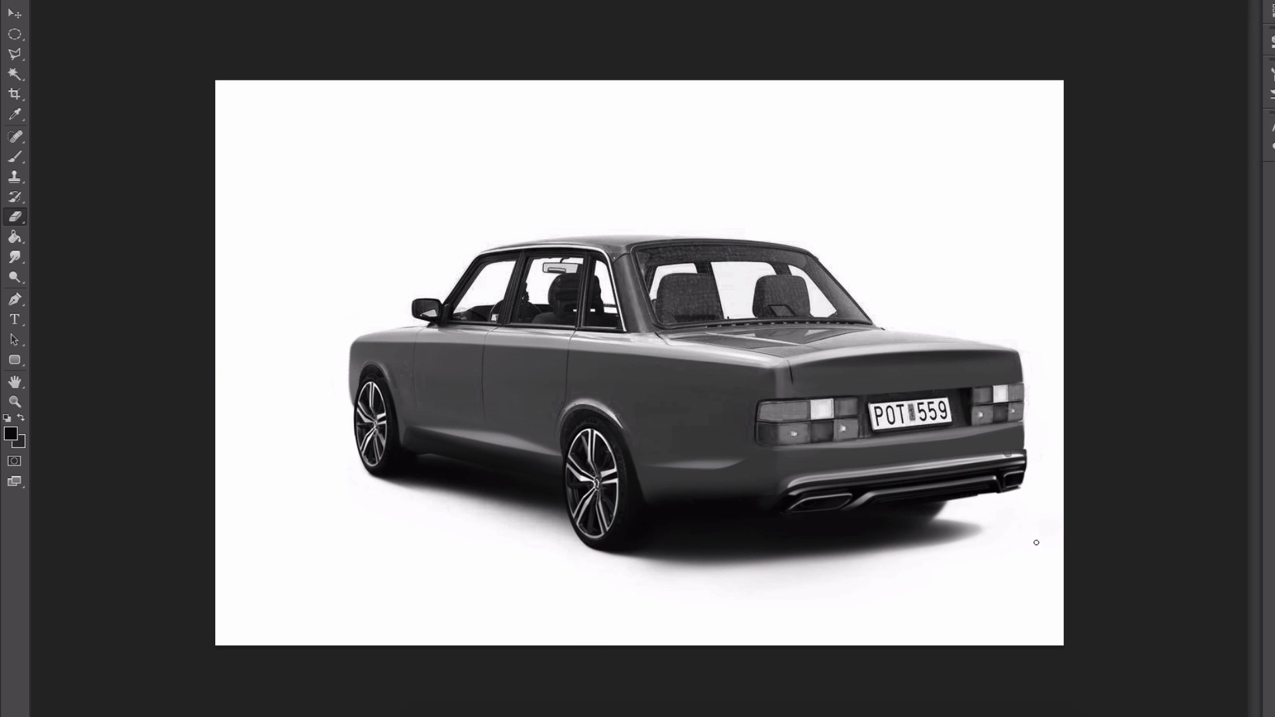
key(b)
scroll(943, 515, up, 1)
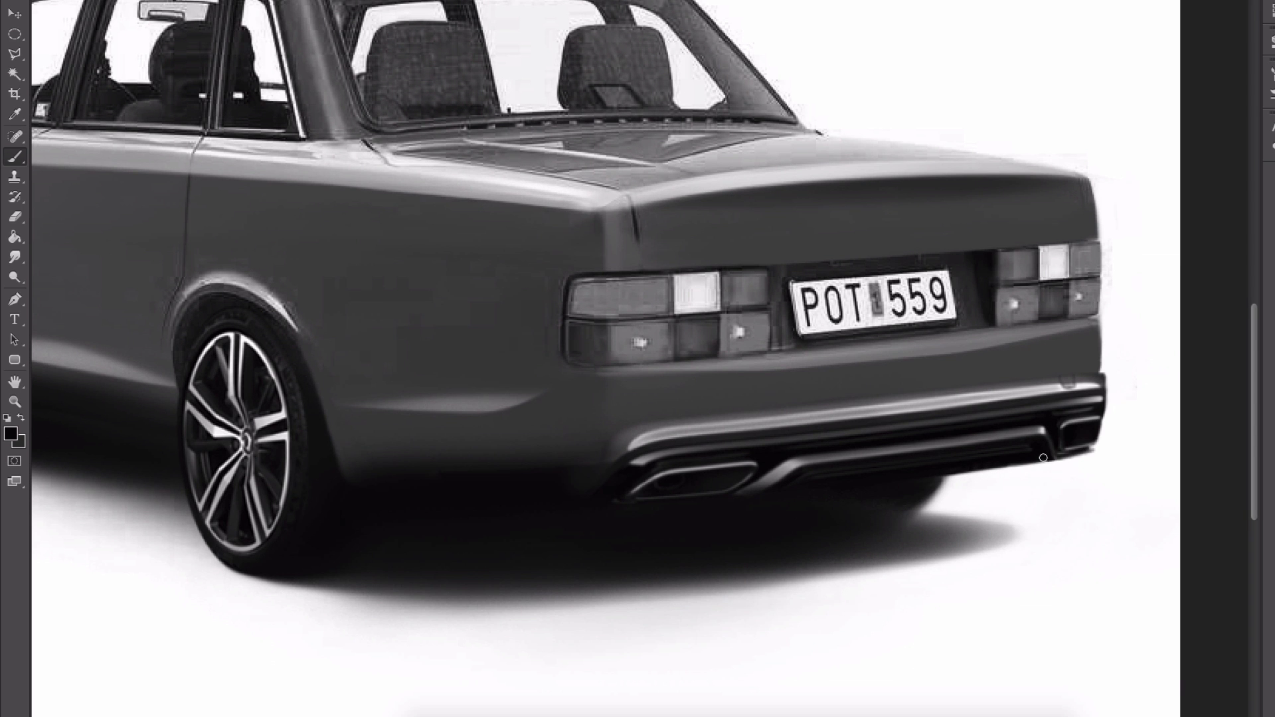
key(ctrl+0)
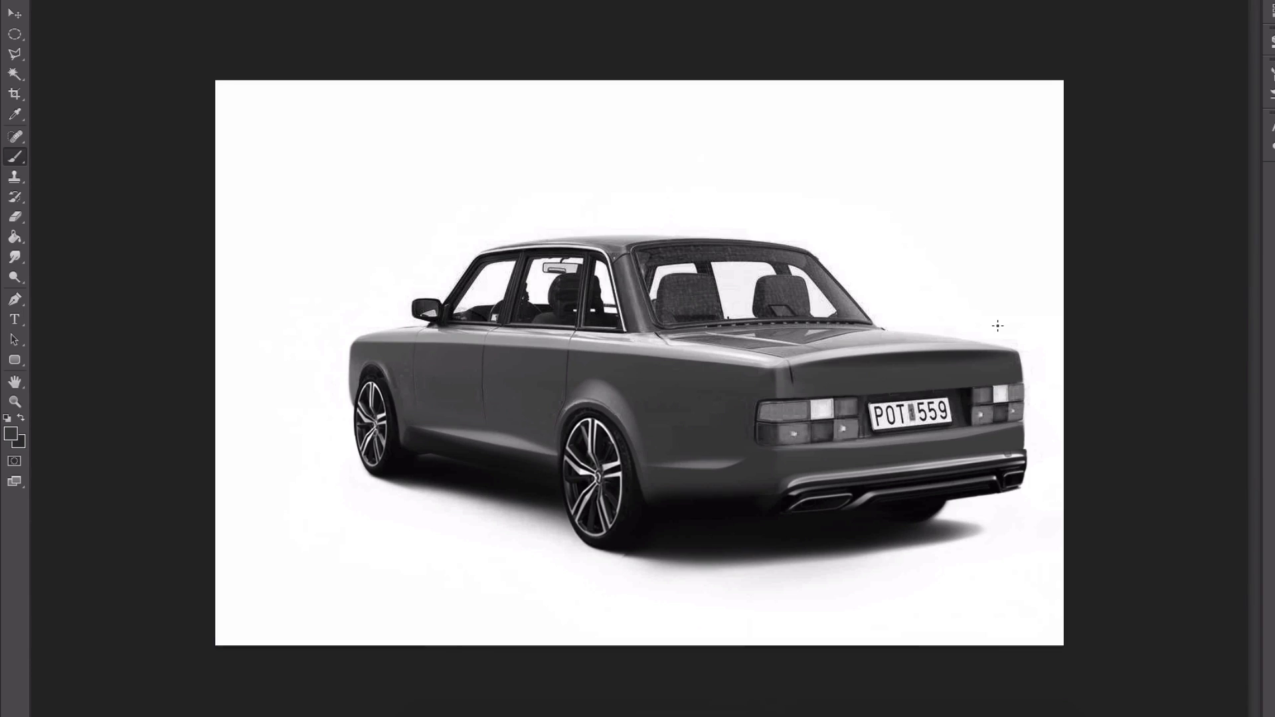
- Copy the rear wheel to its own layer and shift it slightly towards the rear bumper
key(m)
drag(561, 345, 683, 561)
key(ctrl+j)
key(v)
drag(625, 457, 634, 458)
key(e)
key(b)
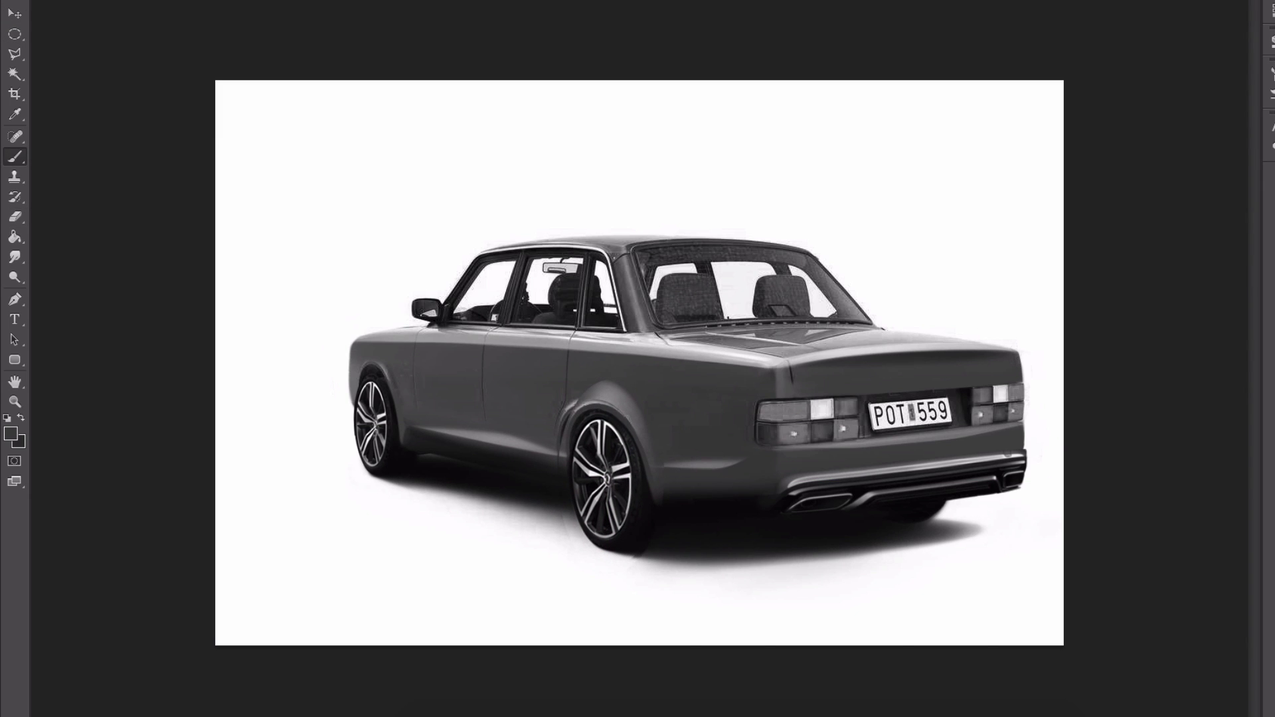
key(s)
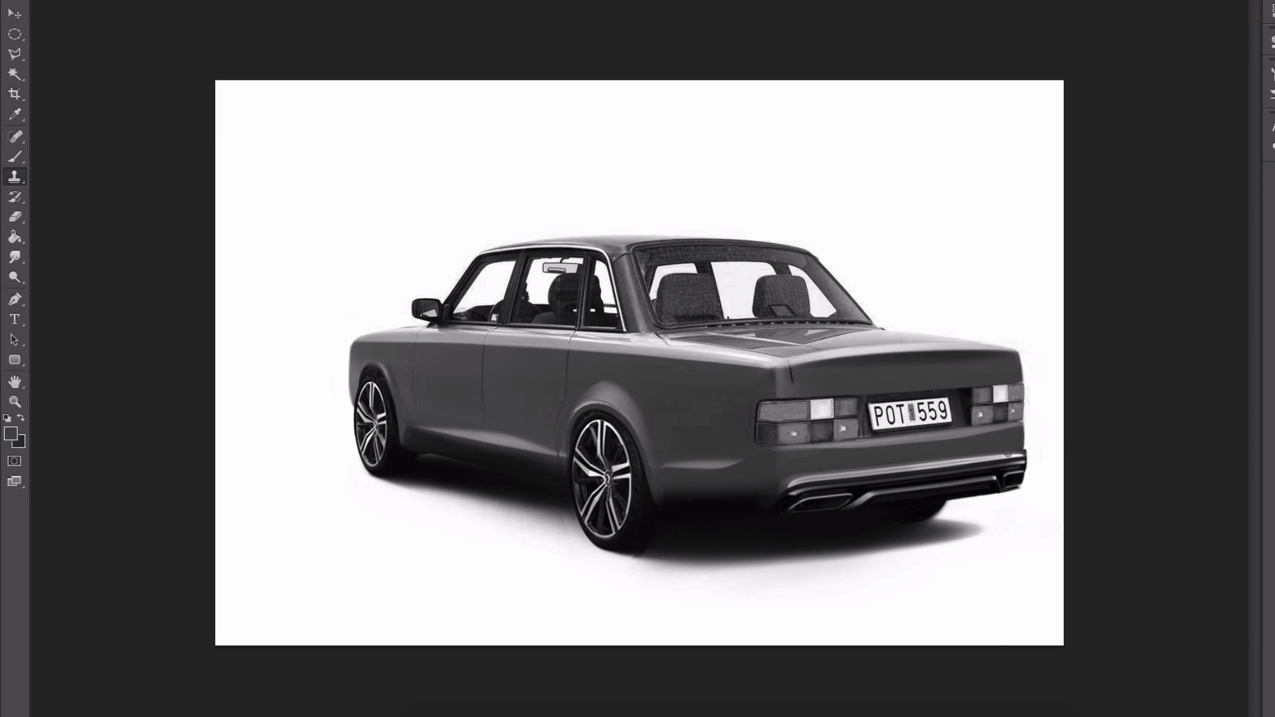
- Paint over the edge of the ground shadow in front of the rear wheel with a sampled ground tone
key(b)
alt+click(478, 528)
drag(577, 528, 488, 510)
- Paint smooth shading over the rear quarter panel behind the rear wheel with sampled body tones
scroll(565, 463, up, 3)
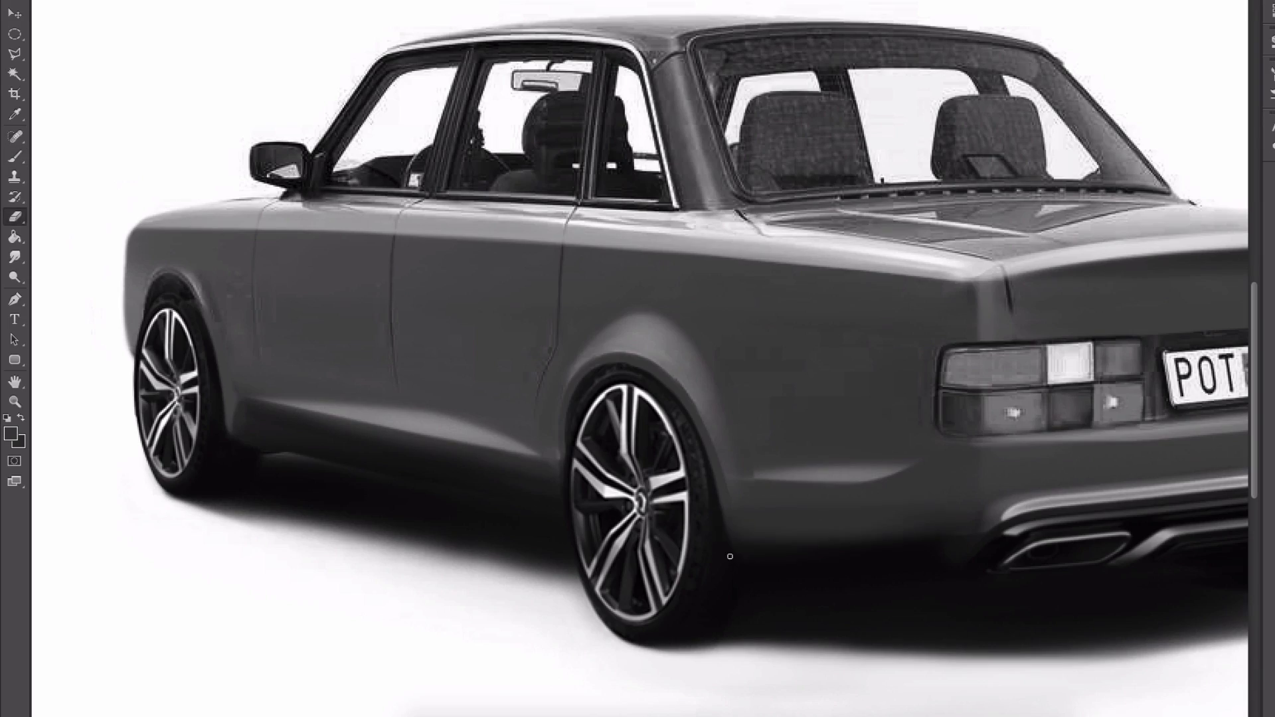
key(b)
alt+click(730, 544)
drag(1114, 534, 854, 422)
key([)
alt+click(727, 407)
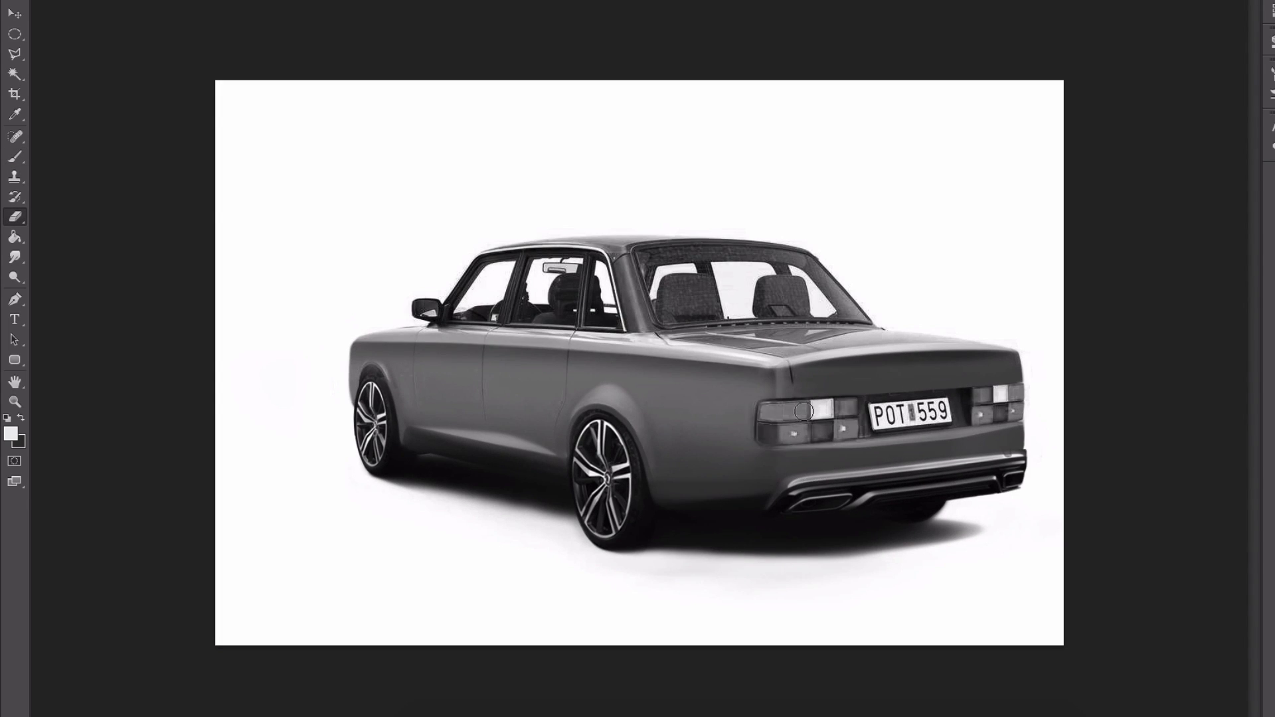
- Paint a black recess band above the tail lights and number plate, and soften its upper edge with the eraser
scroll(775, 441, up, 3)
drag(765, 407, 762, 458)
key(b)
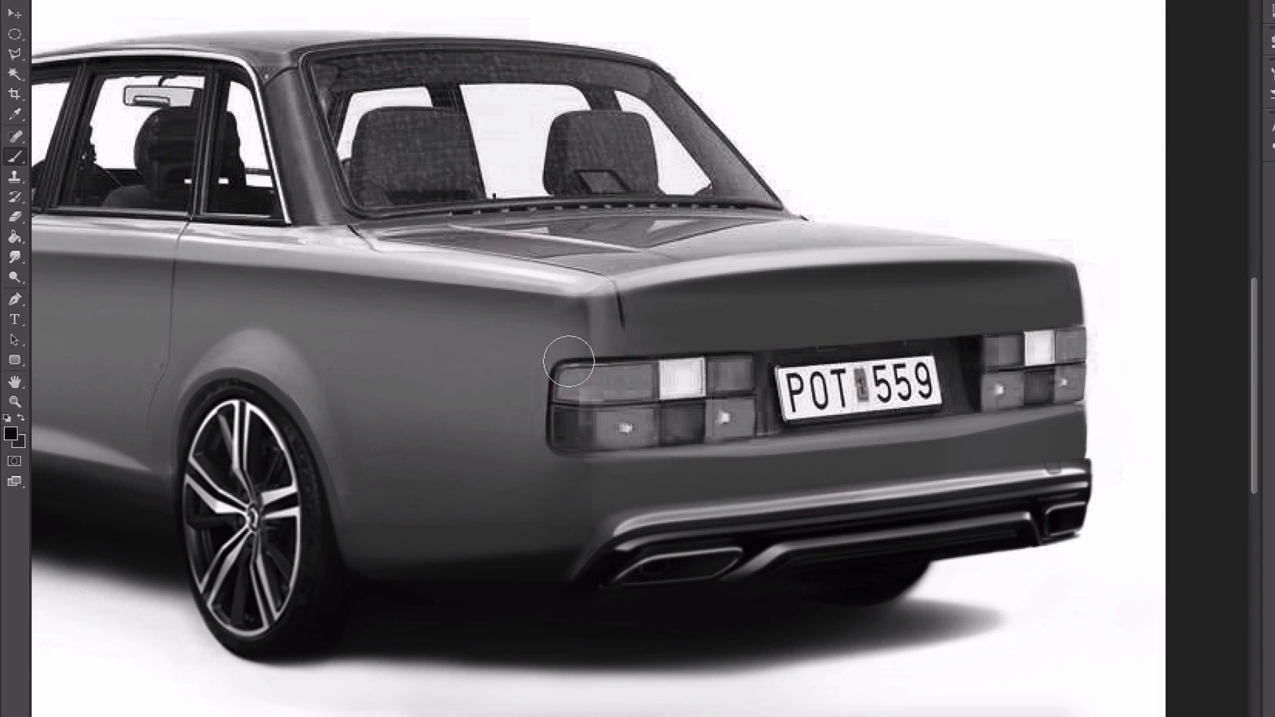
drag(557, 360, 1089, 325)
key(e)
drag(552, 334, 1135, 294)
drag(1096, 312, 1096, 335)
drag(572, 365, 747, 364)
key(ctrl+minus)
key(ctrl+plus)
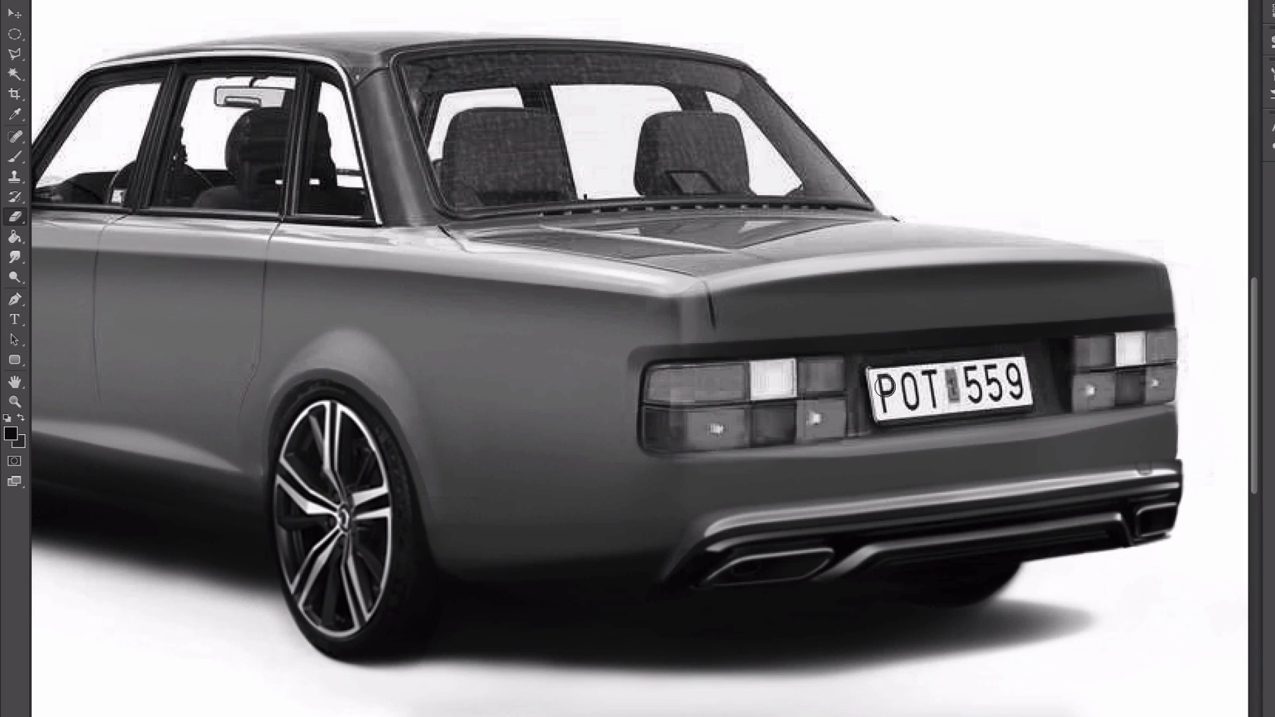
- Paint a sampled body tone down the vertical rear corner beside the left tail light and soften it with the eraser
key(b)
alt+click(680, 284)
mouse_move(681, 292)
mouse_down()
mouse_move(681, 581)
mouse_move(683, 465)
mouse_up()
key(e)
drag(682, 525, 683, 319)
key(ctrl+minus)
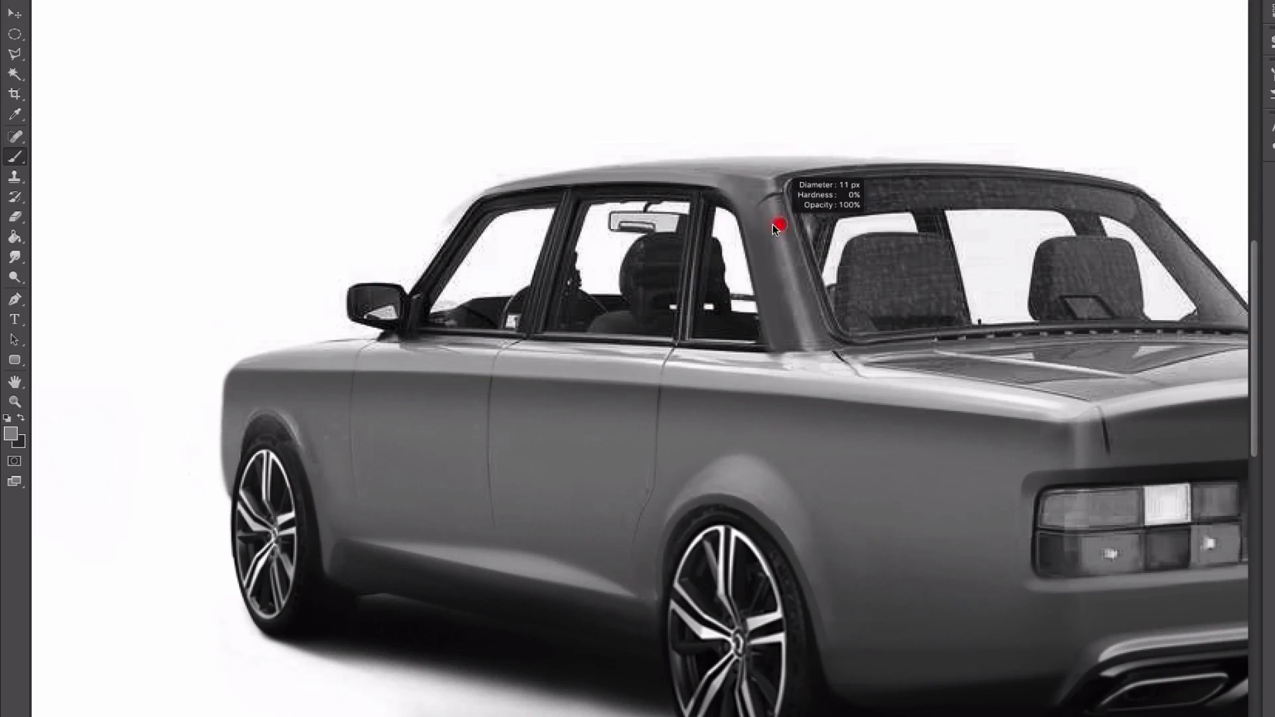
- Paint over the chrome window trim and smooth the roof rail and rear pillar with sampled body tones and a highlight
click(692, 148)
key(b)
alt+click(741, 196)
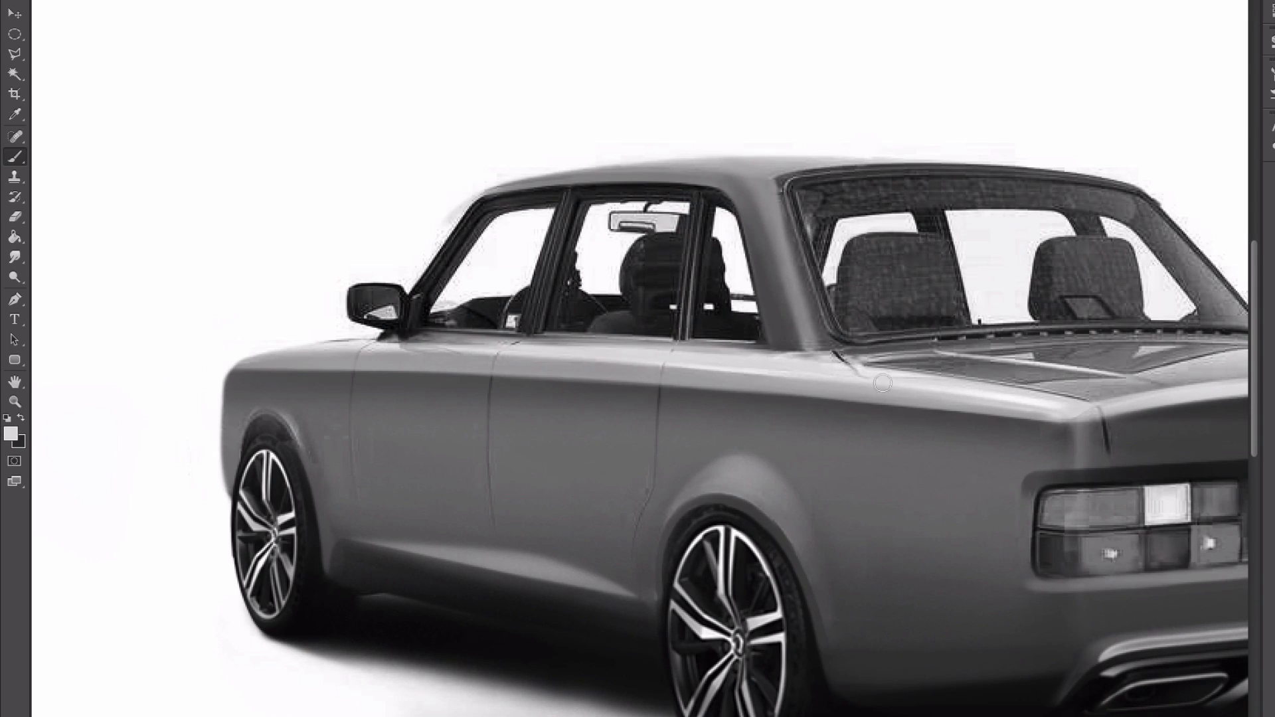
alt+click(521, 161)
drag(733, 181, 800, 338)
- Paint light edge lines along the top and the side of the rear window frame with a sampled tone
scroll(768, 193, up, 1)
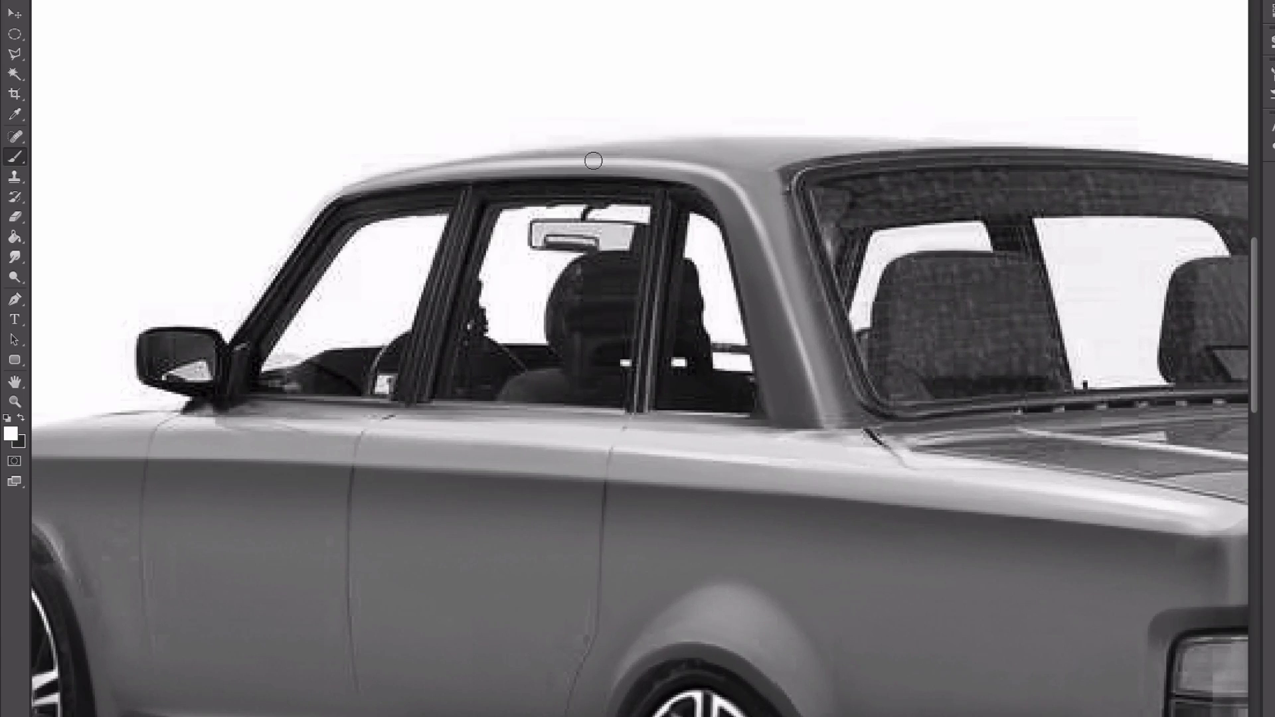
scroll(788, 226, up, 1)
drag(833, 204, 1128, 185)
drag(806, 234, 901, 526)
alt+click(802, 282)
mouse_move(805, 269)
mouse_down()
mouse_move(843, 415)
mouse_move(901, 504)
mouse_up()
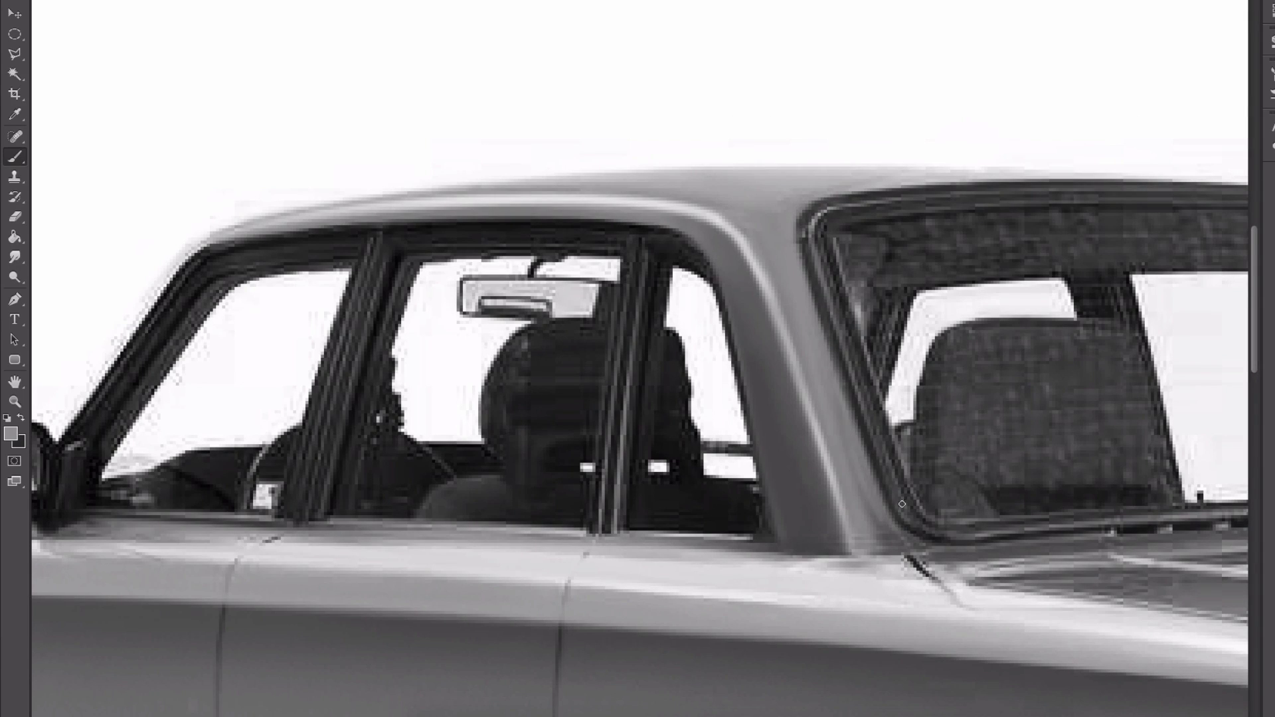
- Paint over the vents at the base of the rear window with sampled tones and add a thin dark edge line
scroll(804, 243, down, 2)
mouse_move(823, 405)
mouse_down()
mouse_move(604, 283)
mouse_move(623, 356)
mouse_move(535, 126)
mouse_up()
alt+click(623, 370)
right_click(626, 352)
drag(875, 401, 755, 393)
alt+click(670, 340)
drag(598, 342, 1155, 322)
alt+click(654, 334)
drag(654, 334, 1155, 317)
alt+right_click(571, 337)
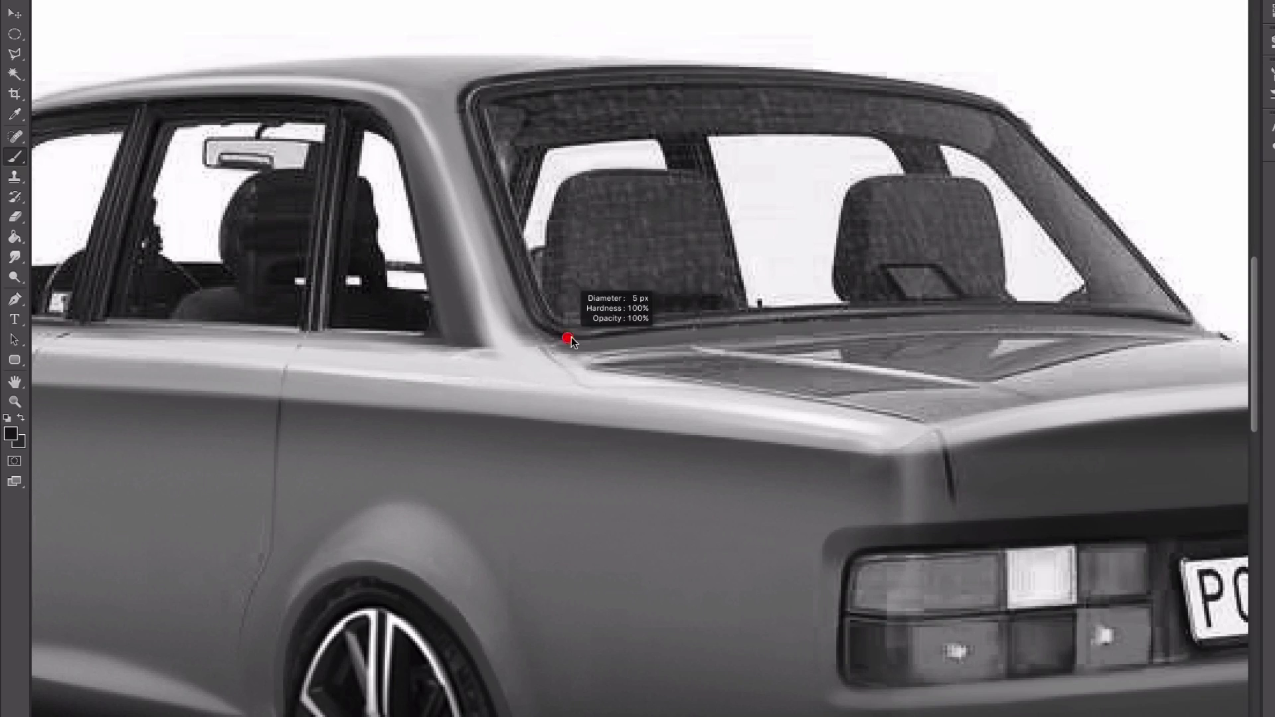
drag(578, 336, 848, 314)
- Paint a highlight along the body edge below the tail lights and number plate, and darken the gap under the left tail light
scroll(848, 313, down, 1)
alt+click(796, 292)
mouse_move(996, 391)
mouse_down()
mouse_move(613, 366)
mouse_move(963, 347)
mouse_up()
drag(778, 547, 863, 381)
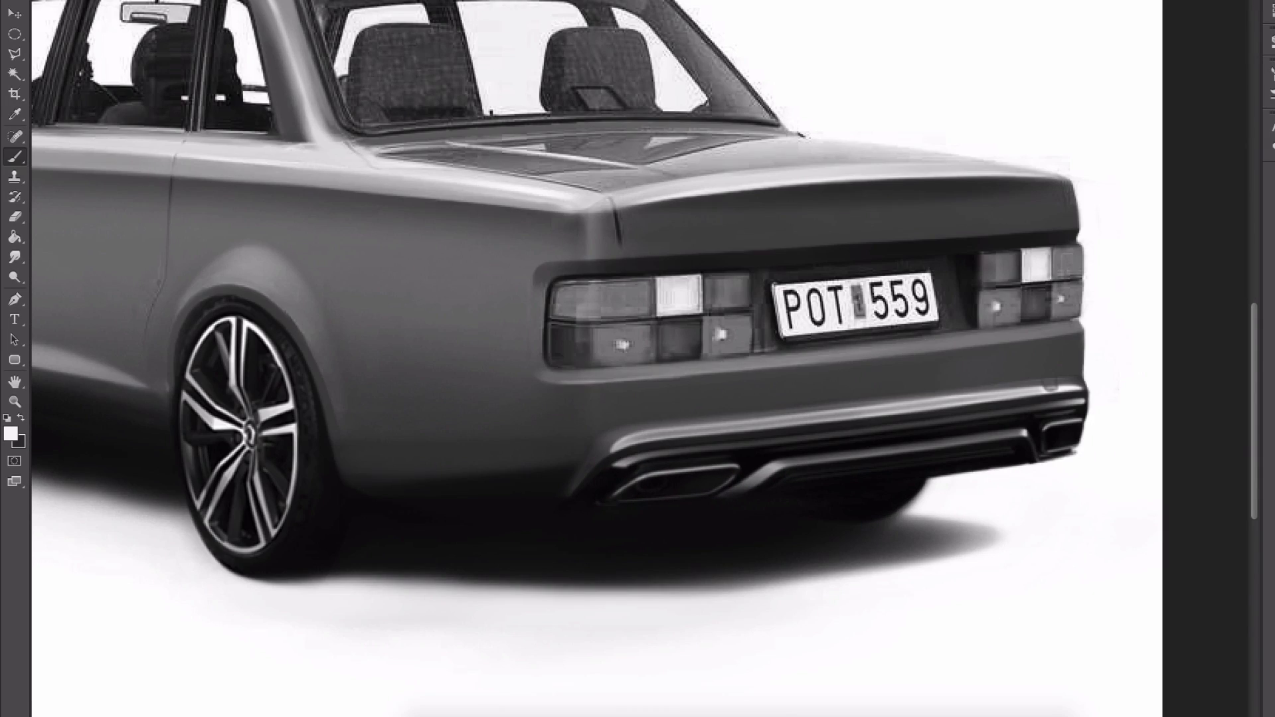
mouse_move(680, 372)
mouse_down()
mouse_move(937, 354)
mouse_move(1080, 328)
mouse_up()
alt+click(986, 339)
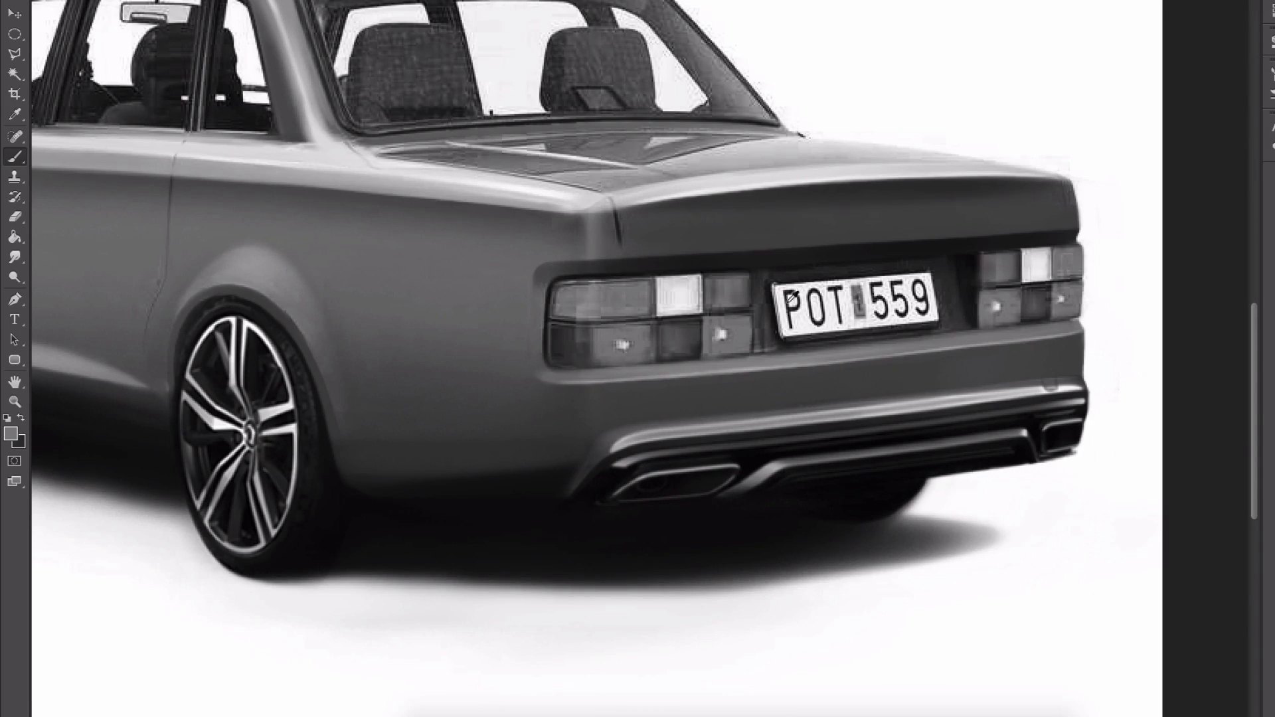
drag(564, 369, 1070, 318)
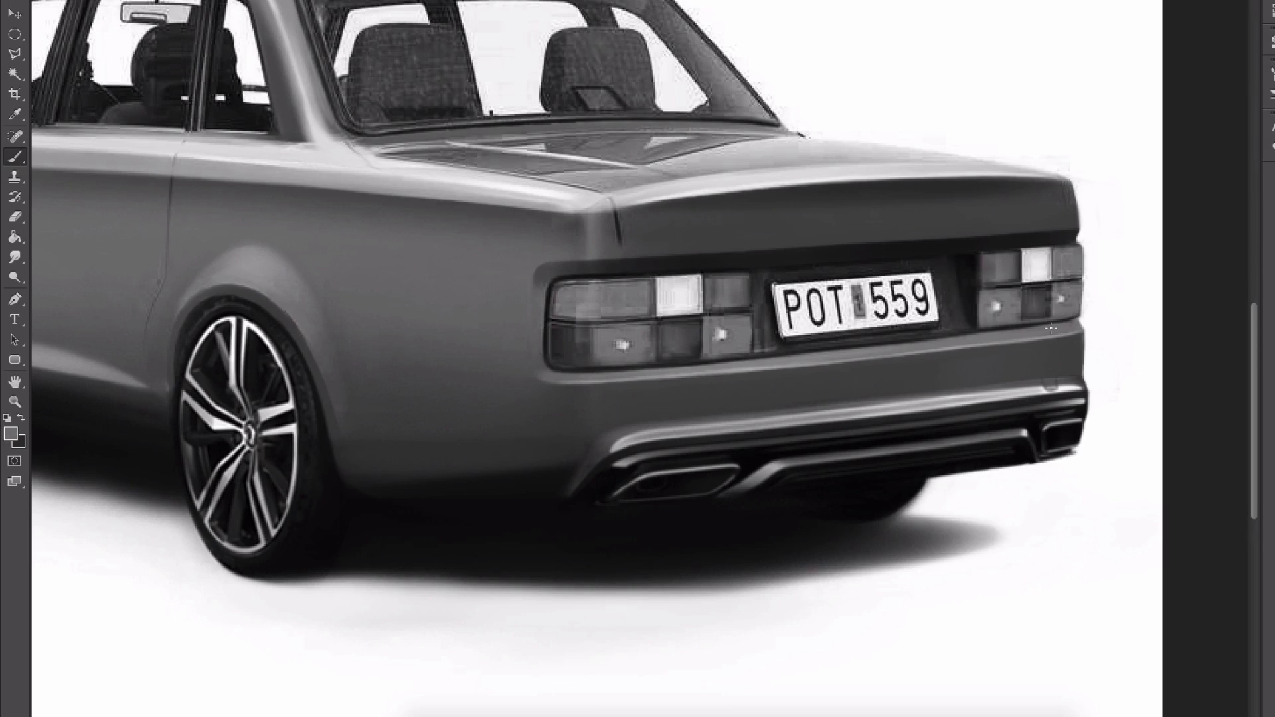
drag(556, 370, 770, 362)
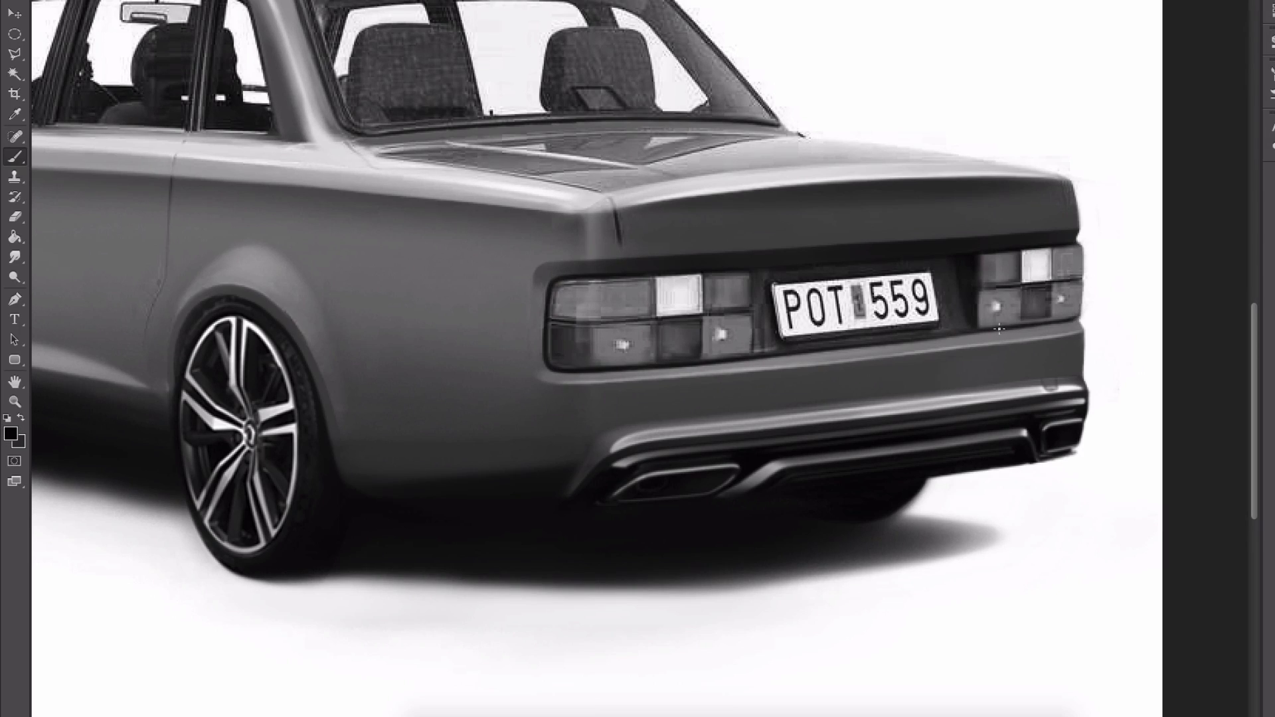
- Paint the rear edge of the rear wheel arch down to its lower corner with sampled body tones
alt+click(961, 331)
mouse_move(363, 479)
mouse_down()
mouse_move(535, 458)
mouse_move(399, 480)
mouse_up()
alt+click(333, 372)
drag(337, 398, 364, 486)
alt+click(362, 485)
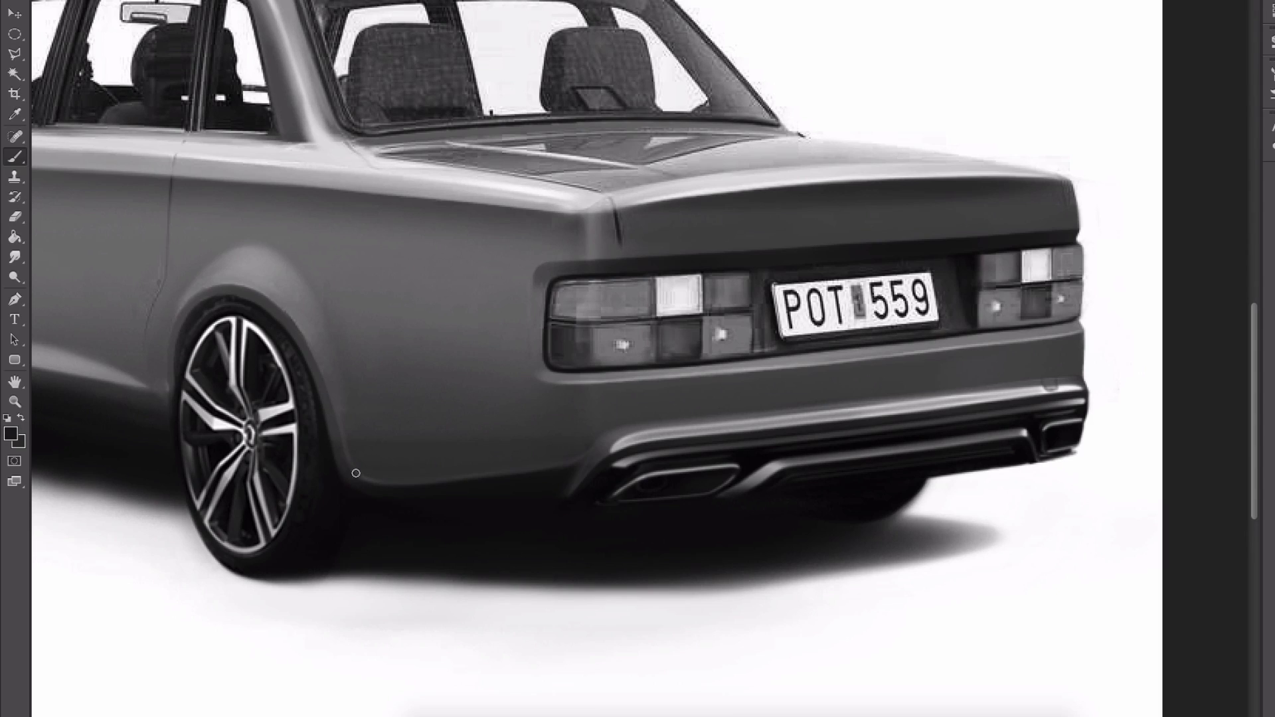
- Paint a defined light edge along the bottom of the rear quarter panel up to the diffuser bumper
alt+click(652, 433)
drag(451, 478, 472, 474)
scroll(915, 508, down, 2)
scroll(669, 476, up, 2)
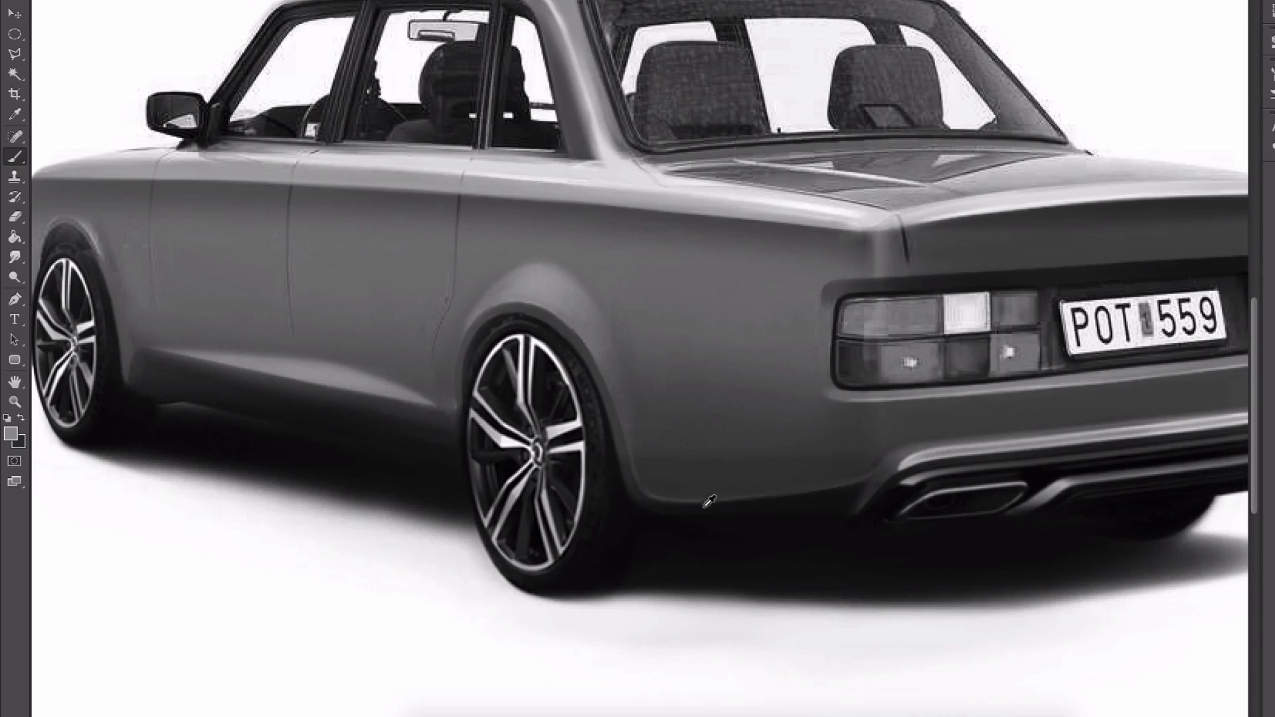
alt+click(706, 503)
drag(657, 503, 869, 480)
key(ctrl+0)
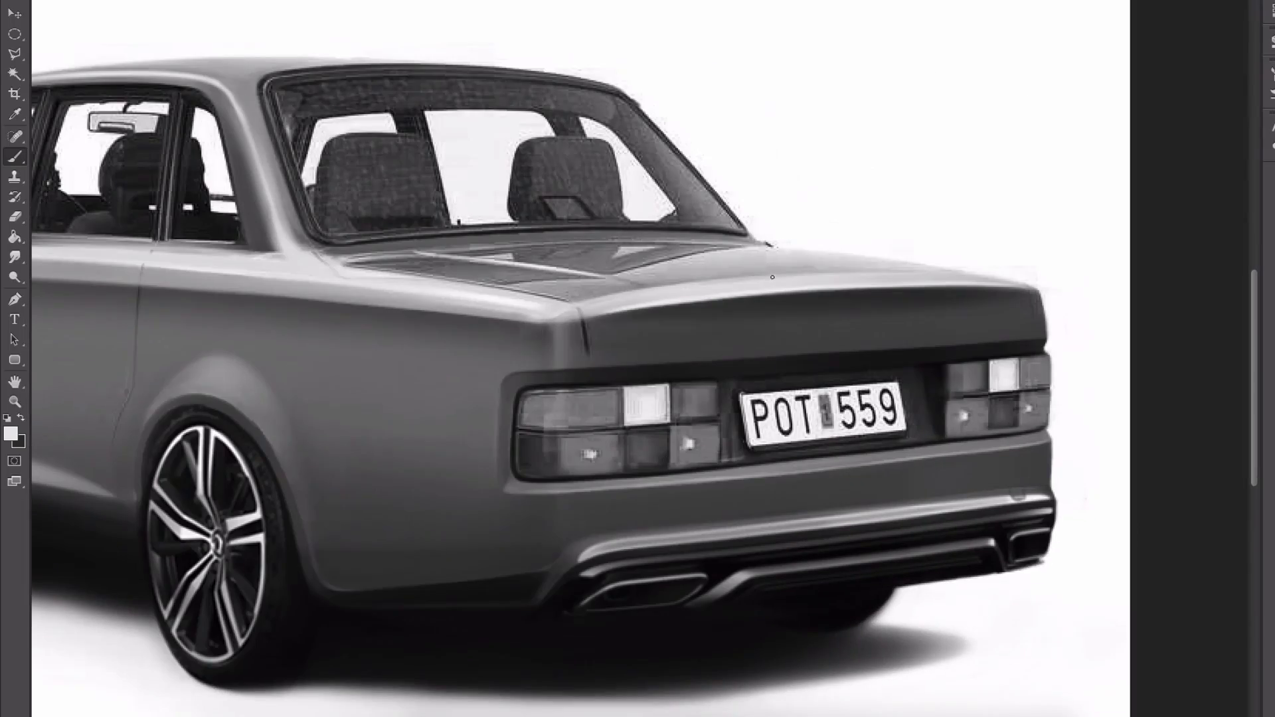
- Paint the shut line between the boot lid and the rear wing above the left tail light
drag(591, 325, 585, 367)
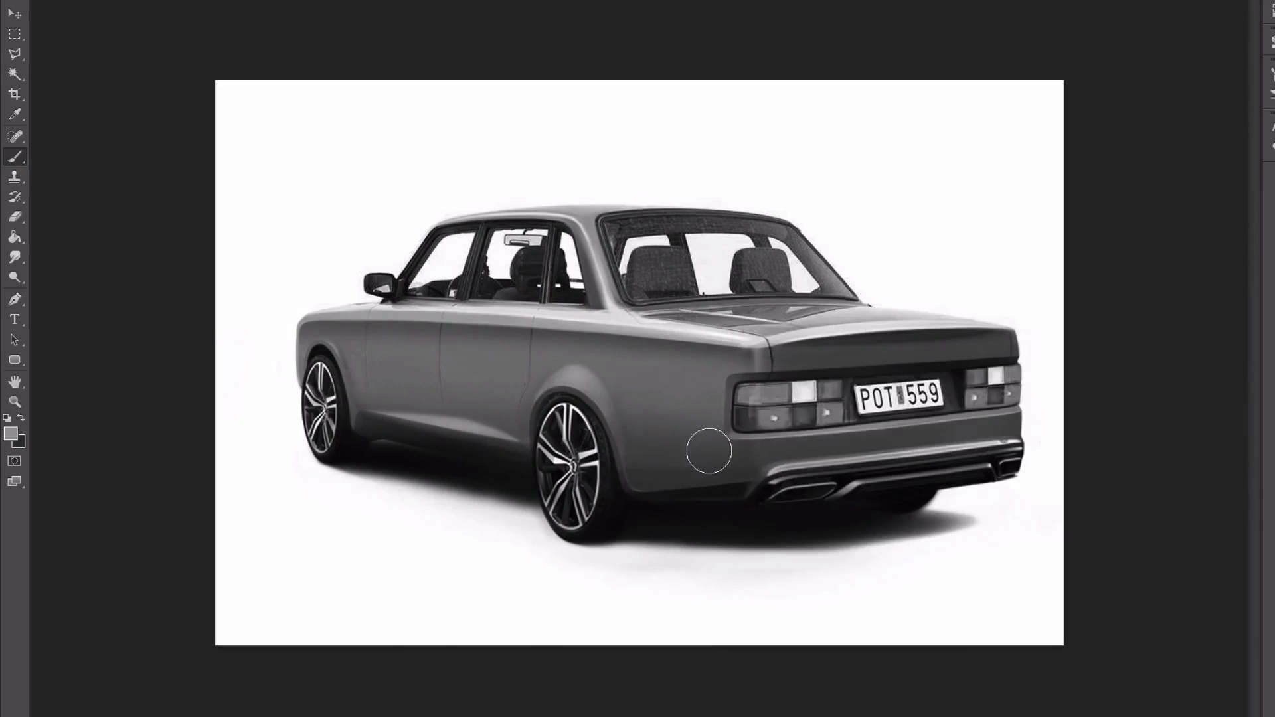
key(e)
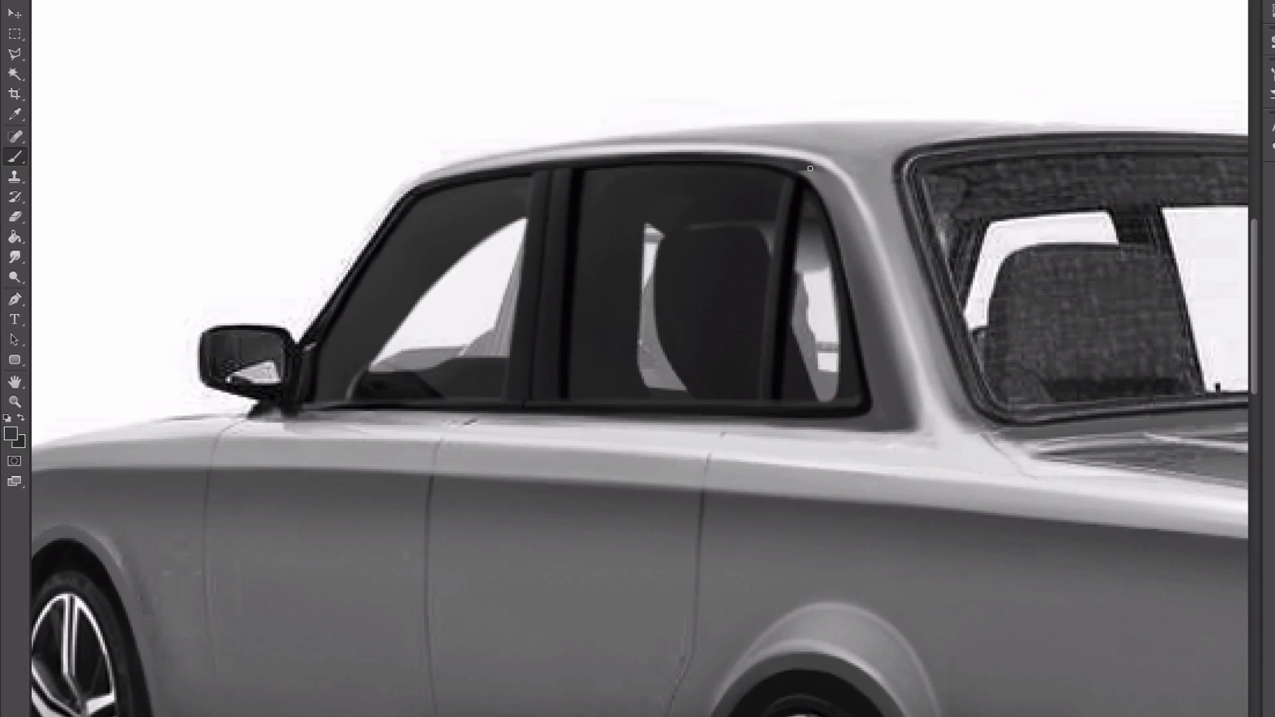
scroll(802, 162, down, 5)
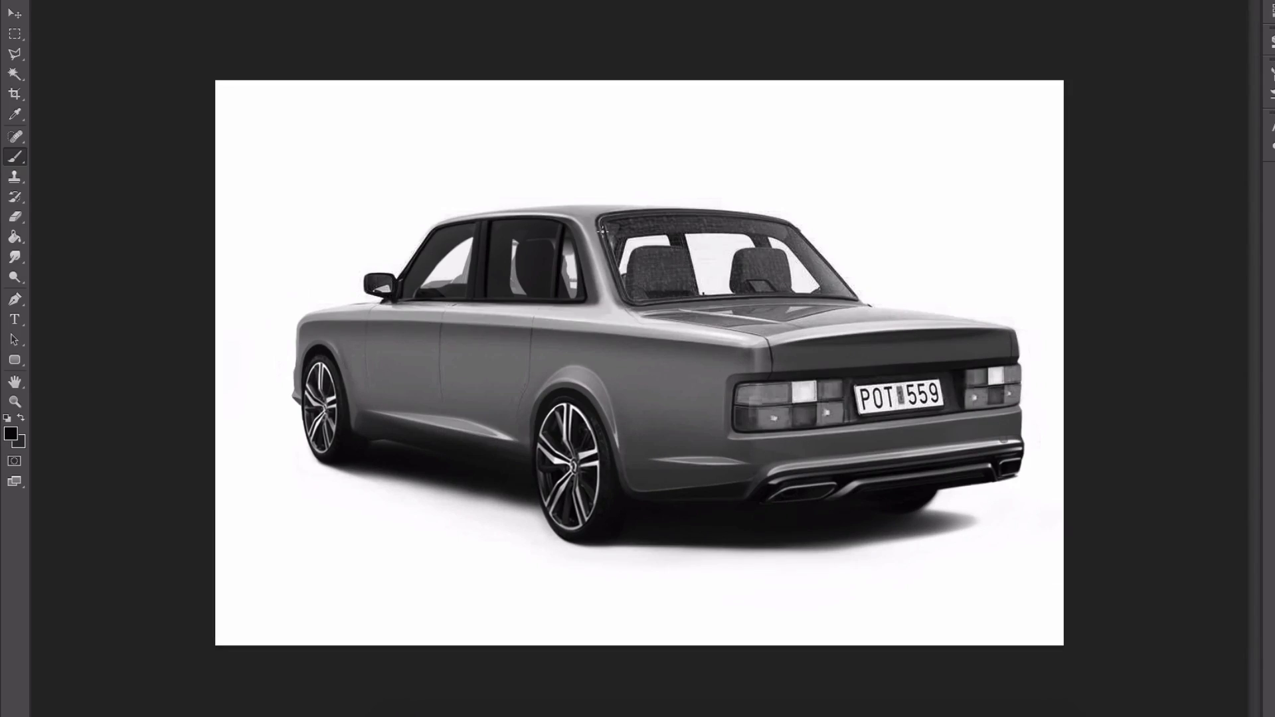
- Paste the tinted rear window over the old one and distort it to follow the window opening
key(ctrl+v)
key(ctrl+t)
right_click(762, 249)
click(814, 257)
drag(857, 285, 838, 291)
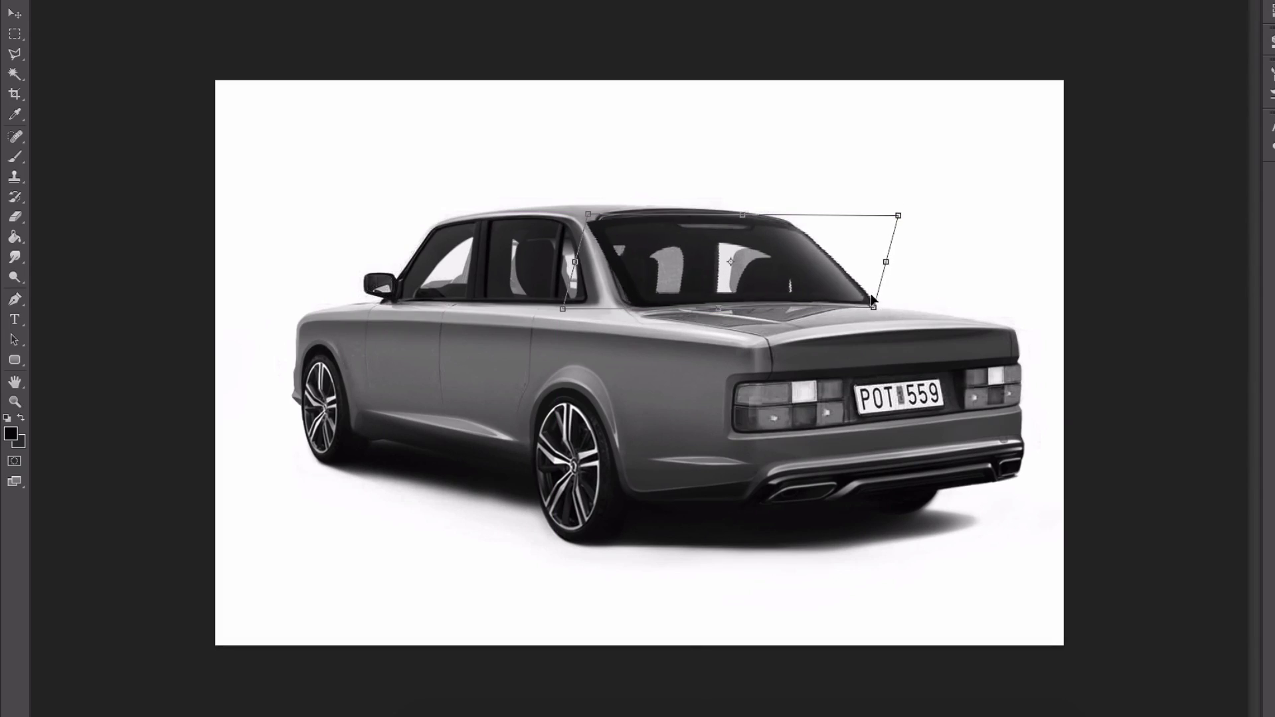
key(Return)
- Reshape the pasted rear window's top edge with Liquify and erase its excess along the far side
key(ctrl+shift+x)
mouse_move(691, 216)
mouse_down()
mouse_move(672, 214)
mouse_move(681, 229)
mouse_up()
key(Return)
key(e)
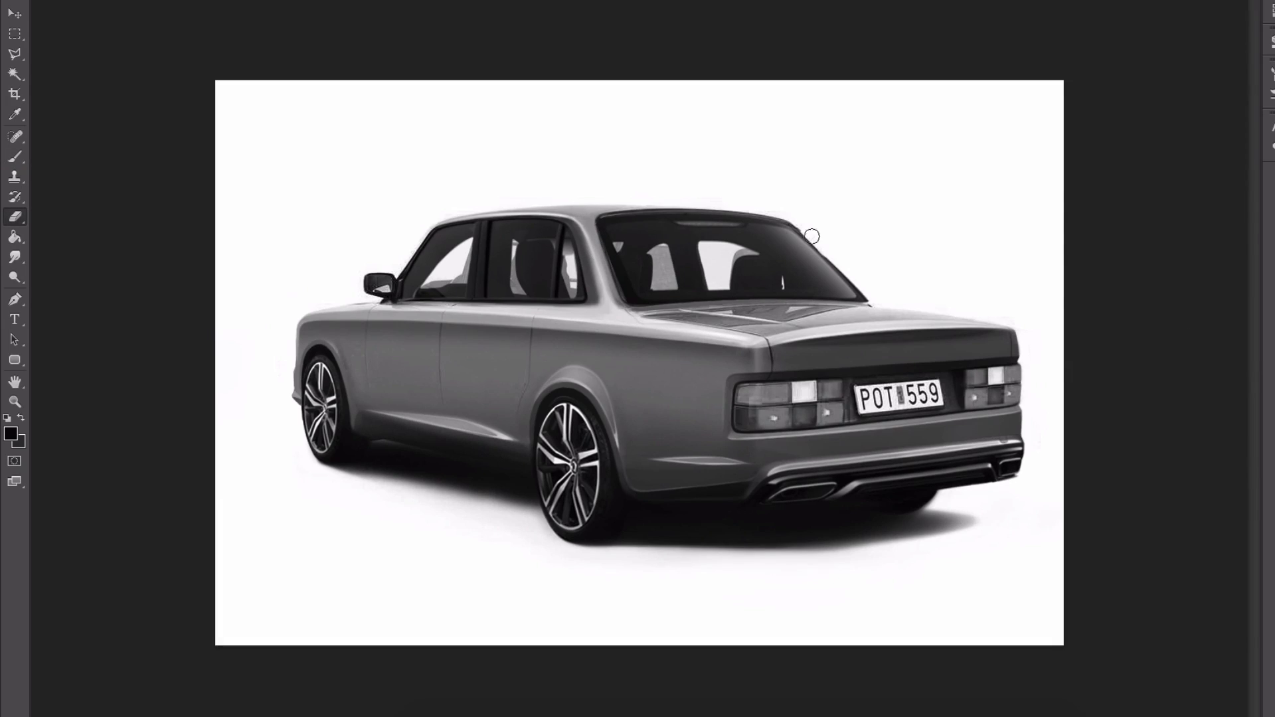
drag(812, 236, 867, 296)
- Paint over the bright openings seen through the rear window and side windows with sampled grey tones
key(b)
scroll(666, 335, up, 2)
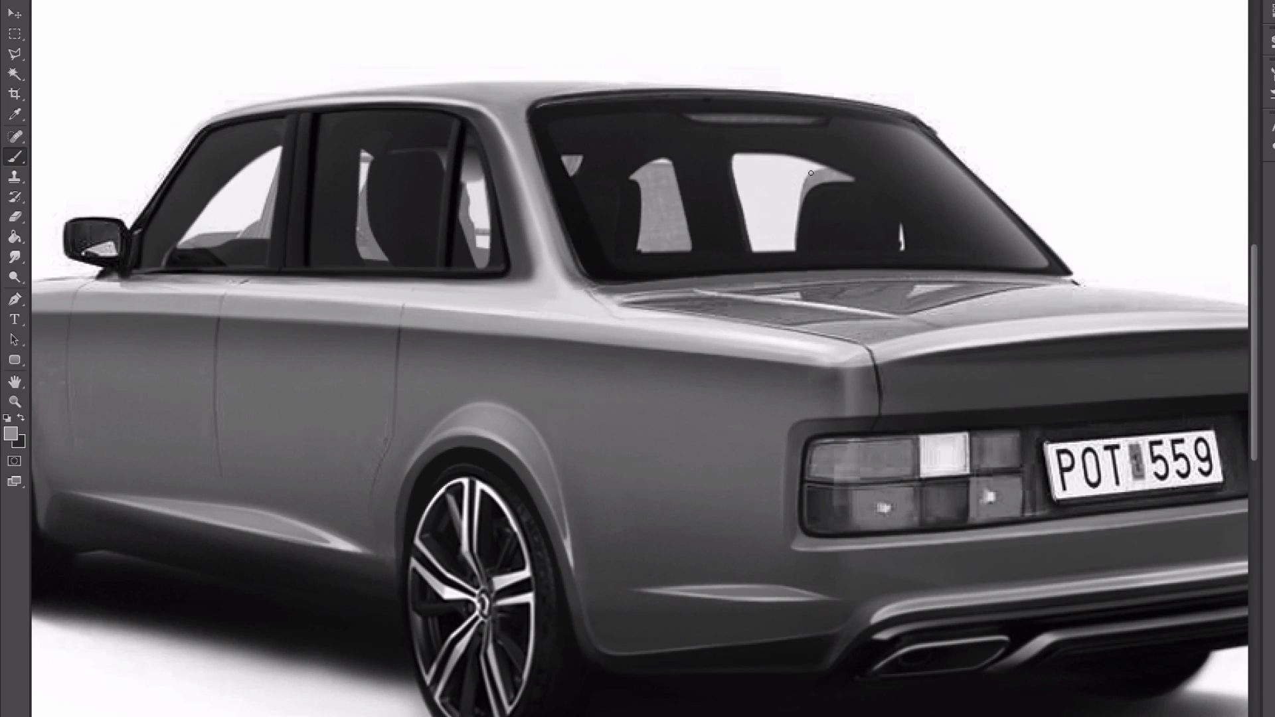
mouse_move(810, 173)
mouse_down()
mouse_move(750, 212)
mouse_move(793, 222)
mouse_up()
drag(467, 184, 483, 245)
alt+click(480, 255)
mouse_move(267, 189)
mouse_down()
mouse_move(240, 229)
mouse_move(269, 156)
mouse_up()
alt+click(219, 176)
alt+click(209, 216)
mouse_move(192, 229)
mouse_down()
mouse_move(156, 249)
mouse_move(219, 153)
mouse_move(279, 133)
mouse_move(219, 143)
mouse_move(152, 237)
mouse_move(157, 251)
mouse_up()
key(ctrl+minus)
key(ctrl+minus)
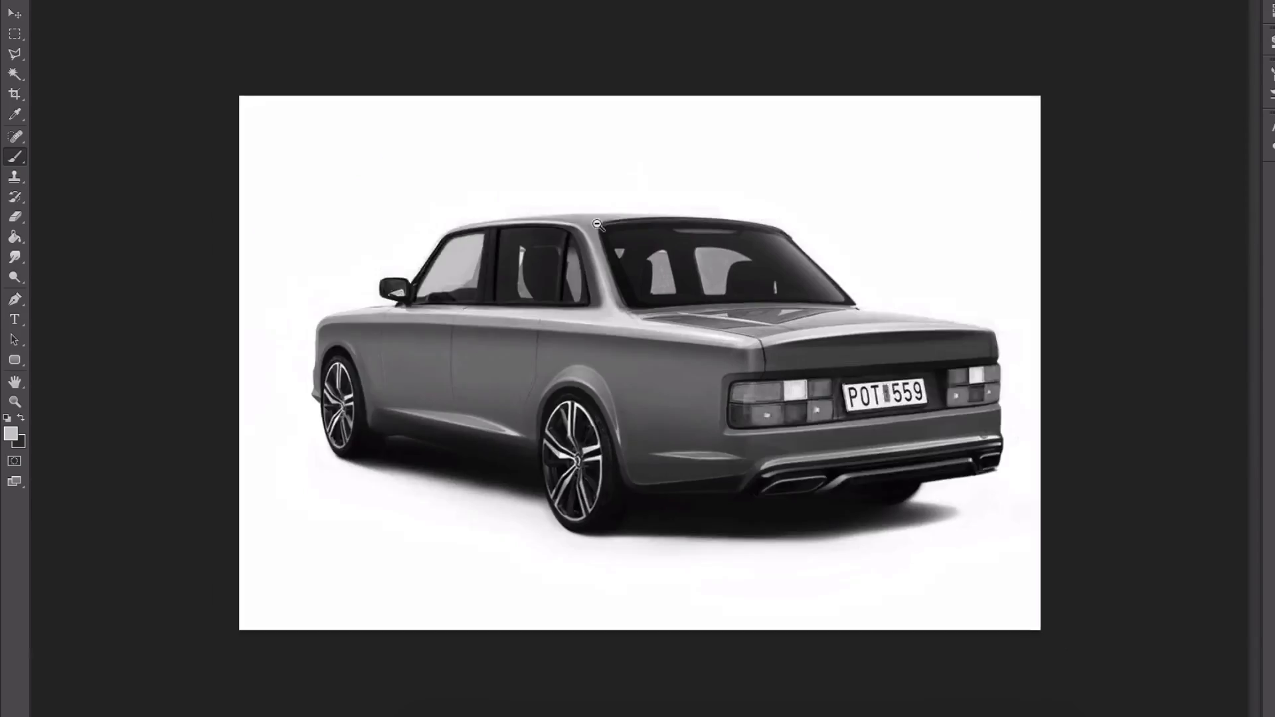
- Darken the side windows and the rear window's remaining light areas with a sampled dark glass tone
alt+click(536, 289)
drag(522, 279, 490, 311)
mouse_move(490, 310)
mouse_down()
mouse_move(524, 282)
mouse_move(594, 312)
mouse_up()
drag(521, 282, 492, 309)
mouse_move(688, 290)
mouse_down()
mouse_move(701, 299)
mouse_move(608, 279)
mouse_move(787, 303)
mouse_up()
- Paint the rear roof pillar beside the quarter window with sampled body tones and erase the spill at the rear window's upper corner
key(ctrl+plus)
key(e)
key(b)
alt+click(610, 306)
drag(579, 225, 593, 290)
alt+click(603, 293)
mouse_move(574, 225)
mouse_down()
mouse_move(600, 302)
mouse_move(587, 288)
mouse_up()
key(e)
click(607, 220)
- Paint a light highlight along the car's shoulder line below the side windows
key(b)
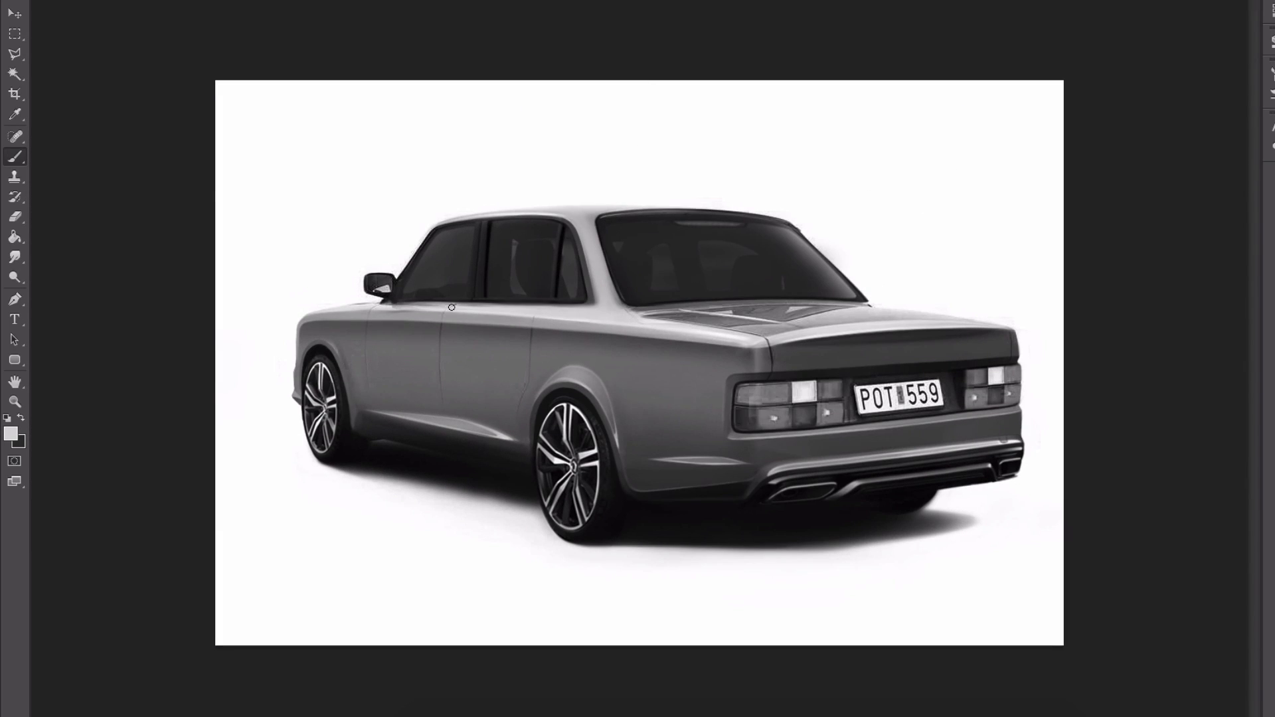
drag(342, 309, 694, 327)
alt+click(332, 282)
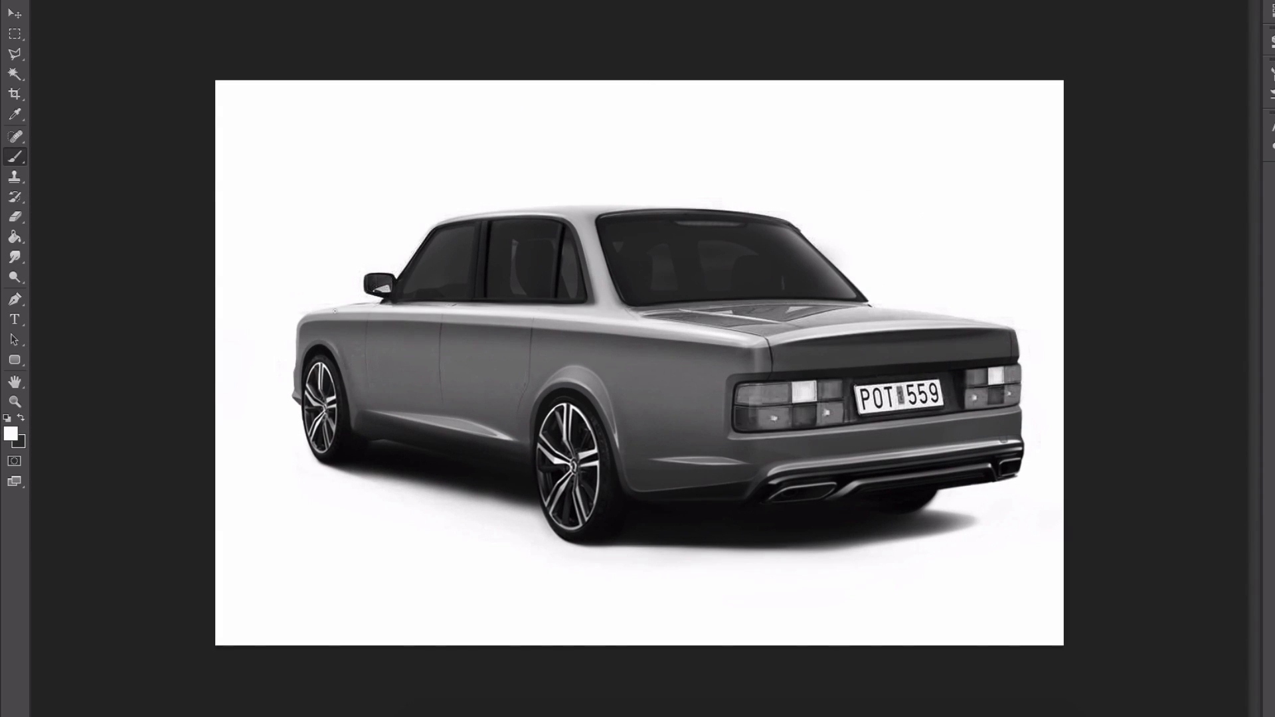
- Select the whole cabin above the shoulder line and skew it towards the rear of the car
key(m)
click(20, 51)
click(883, 309)
key(ctrl+t)
right_click(703, 232)
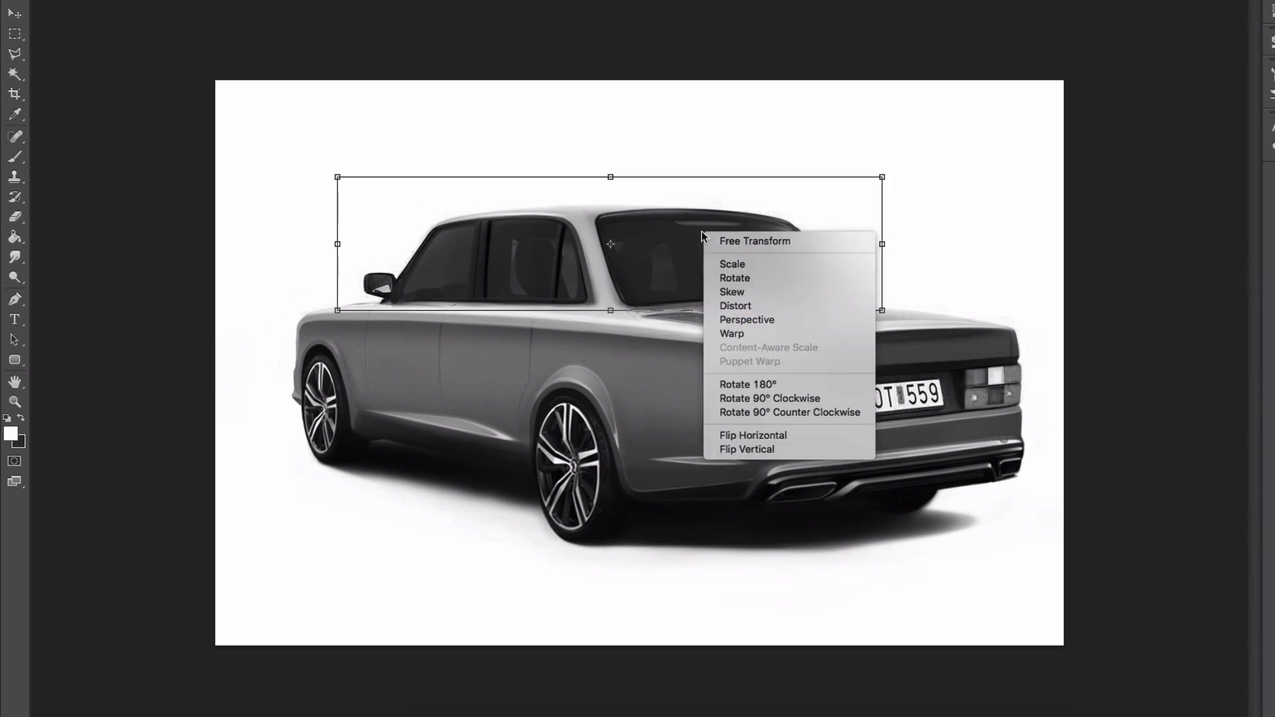
click(734, 293)
drag(610, 177, 627, 179)
drag(883, 310, 900, 310)
drag(898, 241, 900, 245)
key(Return)
- Transform the cabin again to lower the roofline slightly
key(ctrl+t)
drag(626, 179, 623, 186)
key(Return)
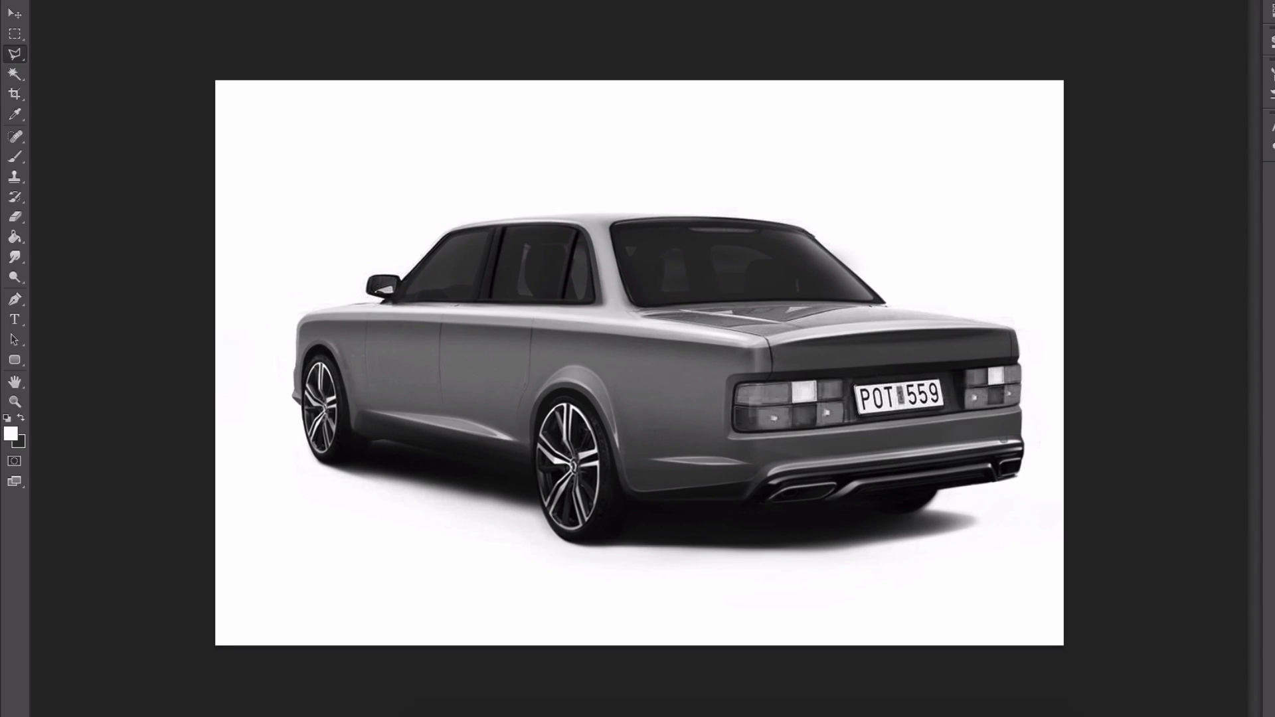
- Paint both tail lights over in black and erase the paint that spills past their outer edges
key(b)
drag(806, 392, 751, 415)
drag(979, 385, 1009, 395)
key(e)
drag(729, 384, 729, 430)
mouse_move(843, 432)
mouse_down()
mouse_move(760, 435)
mouse_move(844, 431)
mouse_up()
drag(735, 378, 797, 376)
drag(956, 416, 1021, 409)
drag(1025, 409, 1023, 365)
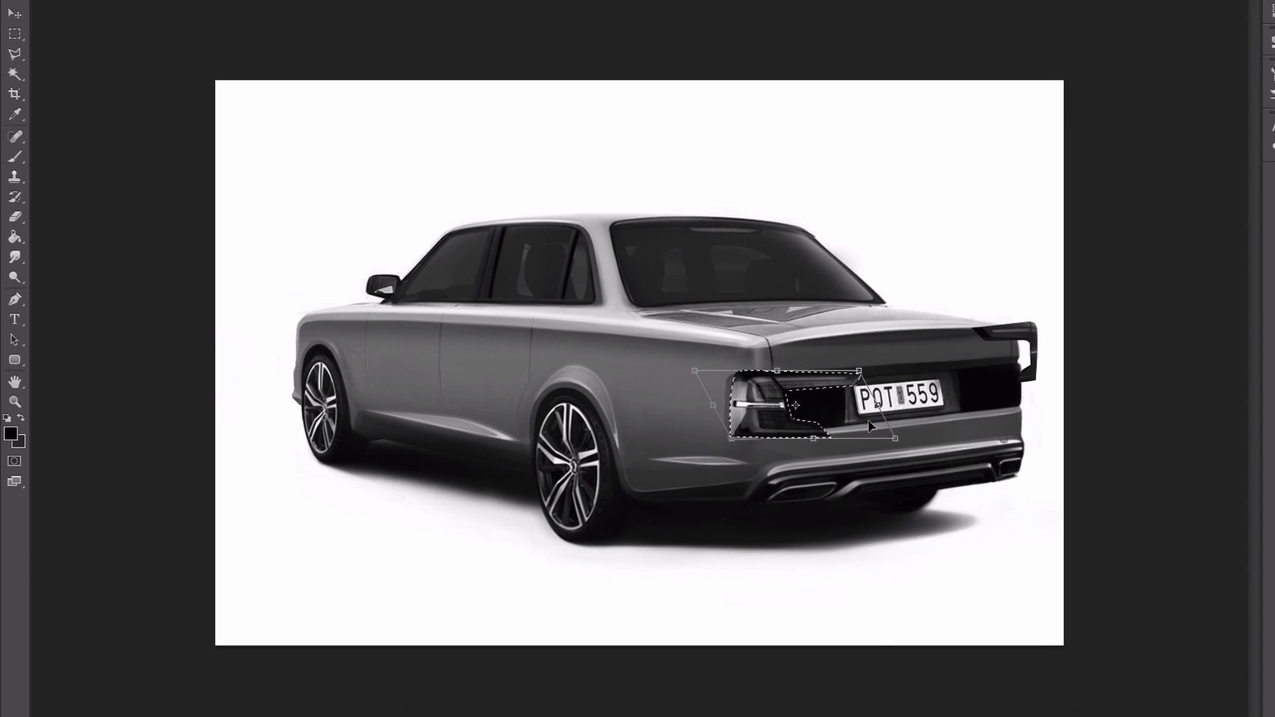
- Distort the new left tail light to fit the blackened recess beside the number plate
drag(867, 420, 859, 369)
drag(855, 435, 848, 411)
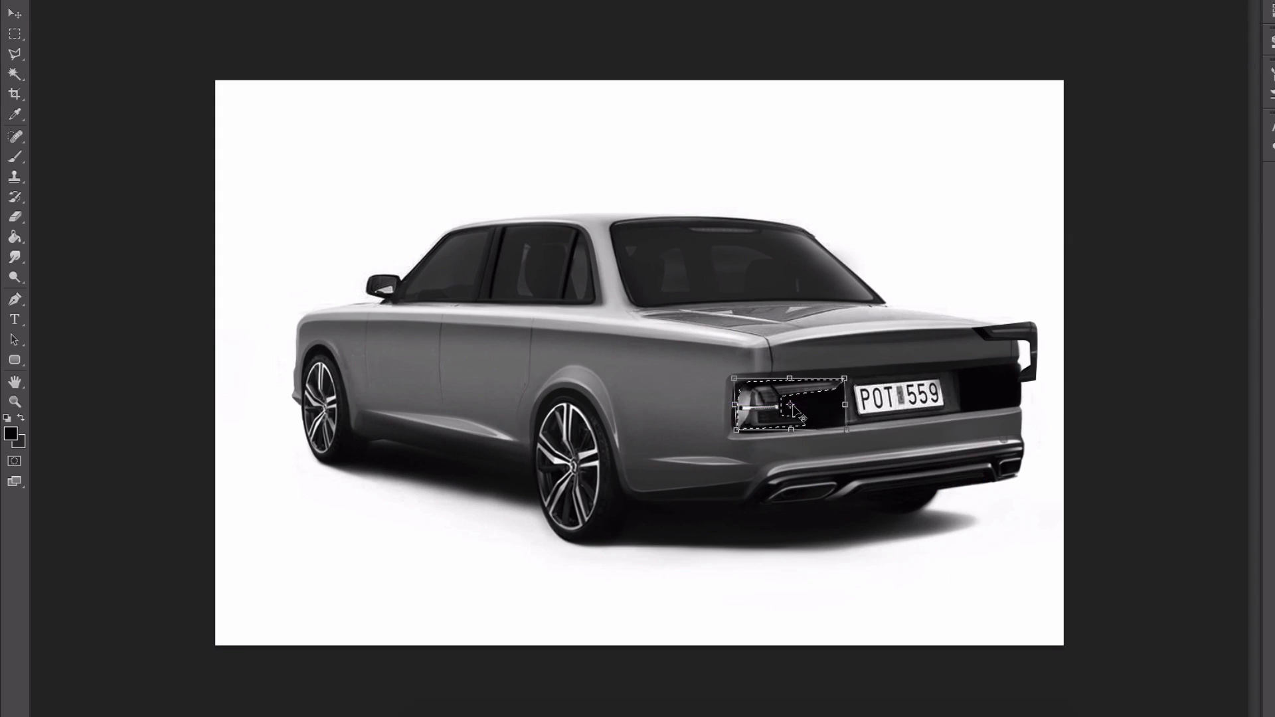
key(Return)
key(ctrl+d)
- Select the new right tail light, move it into its recess and scale it to line up with the body edge
scroll(916, 419, up, 2)
key(m)
drag(1159, 217, 1005, 432)
drag(1143, 291, 1119, 379)
key(ctrl+t)
drag(1132, 435, 1238, 266)
key(Return)
key(ctrl+d)
scroll(830, 488, down, 2)
scroll(835, 435, up, 2)
key(m)
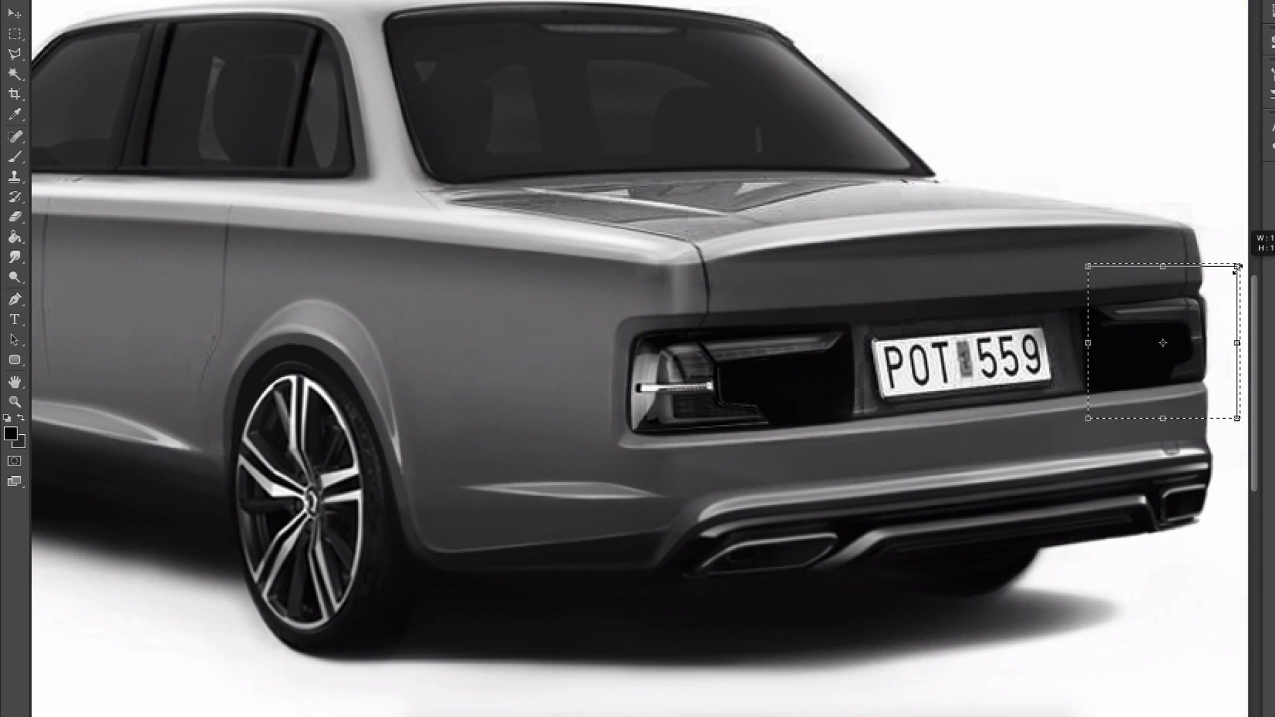
drag(1193, 326, 1197, 333)
key(ctrl+d)
key(ctrl+0)
scroll(1016, 402, up, 3)
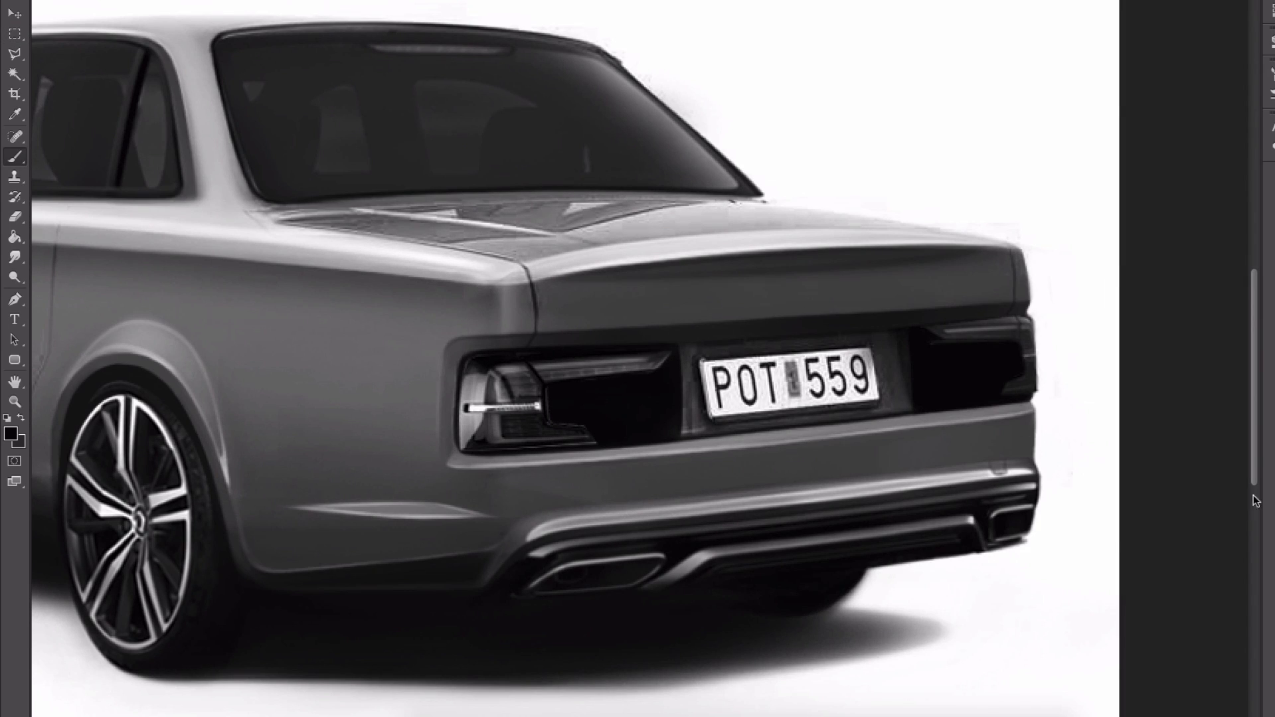
- Paint the panel around the number plate black between the tail lights and clean its lower edge with sampled body grey
right_click(726, 280)
mouse_move(687, 348)
mouse_down()
mouse_move(731, 336)
mouse_move(894, 365)
mouse_move(902, 398)
mouse_up()
mouse_move(690, 366)
mouse_down()
mouse_move(677, 389)
mouse_move(905, 409)
mouse_up()
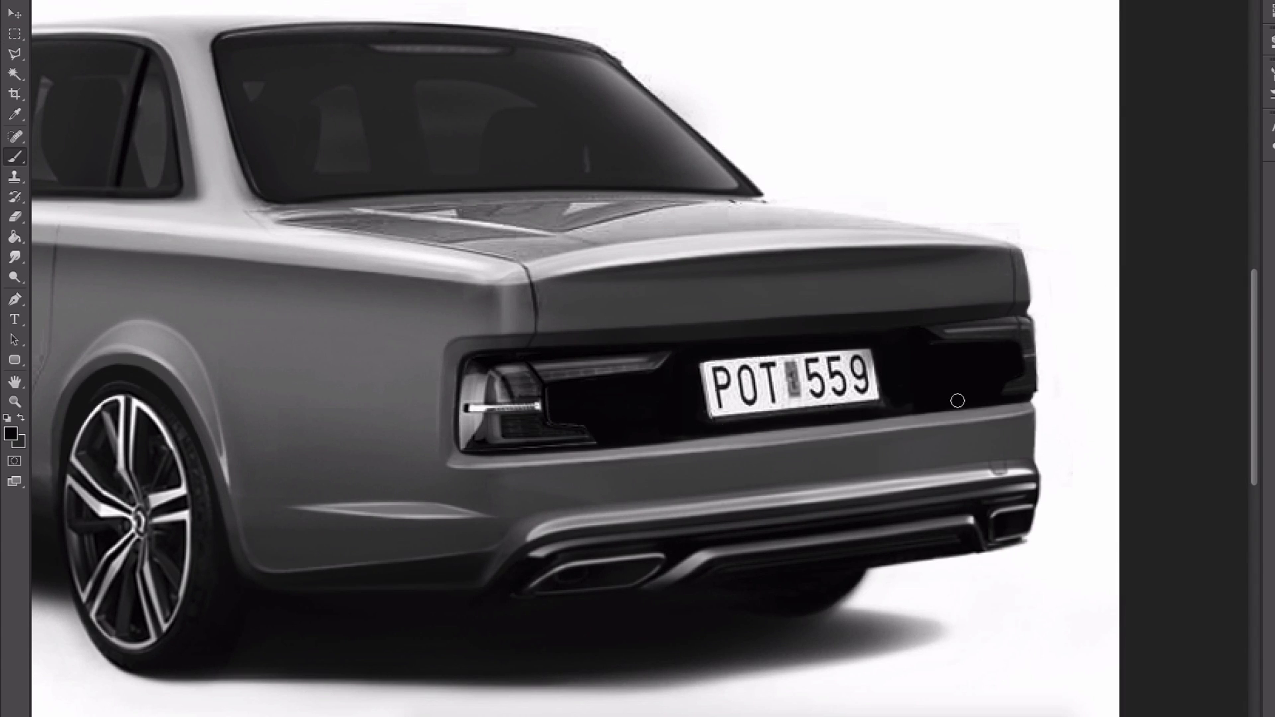
drag(833, 428, 896, 420)
alt+click(879, 411)
scroll(692, 443, up, 2)
drag(680, 428, 761, 424)
scroll(1027, 457, down, 3)
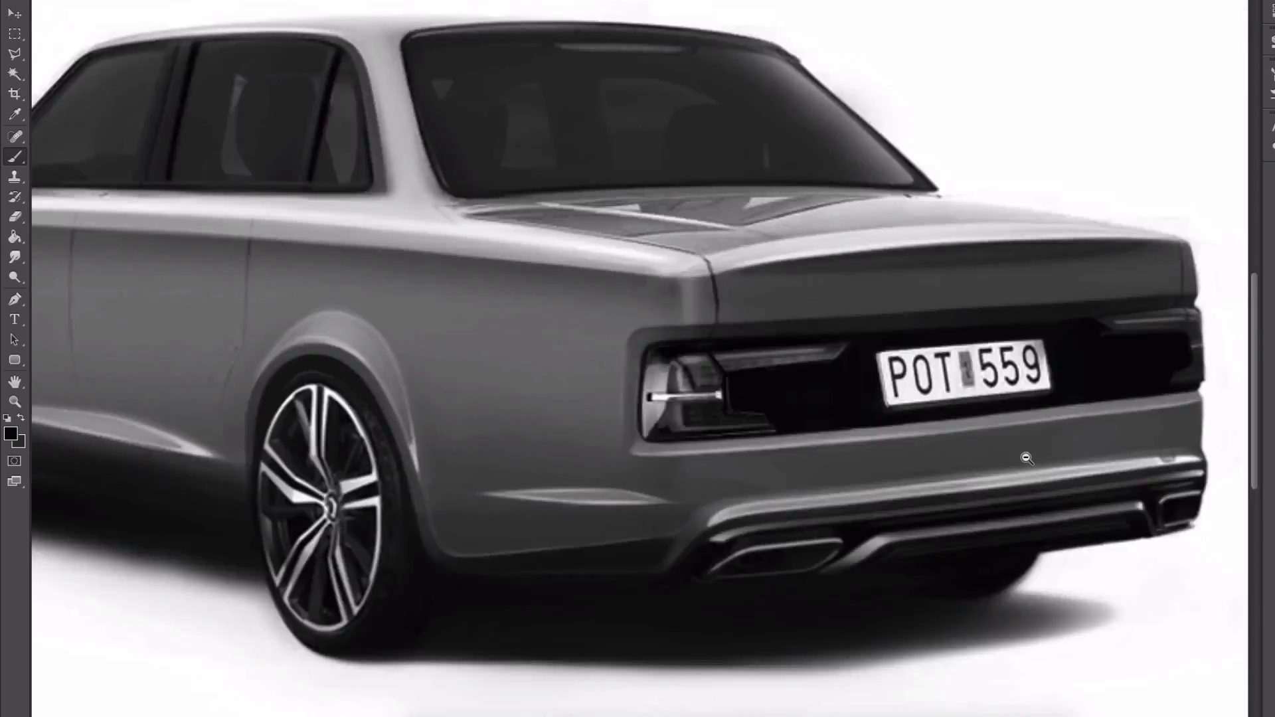
- Touch up the edges of the right tail light and the black rear panel with small black and grey strokes
scroll(1003, 435, up, 2)
key(ctrl+0)
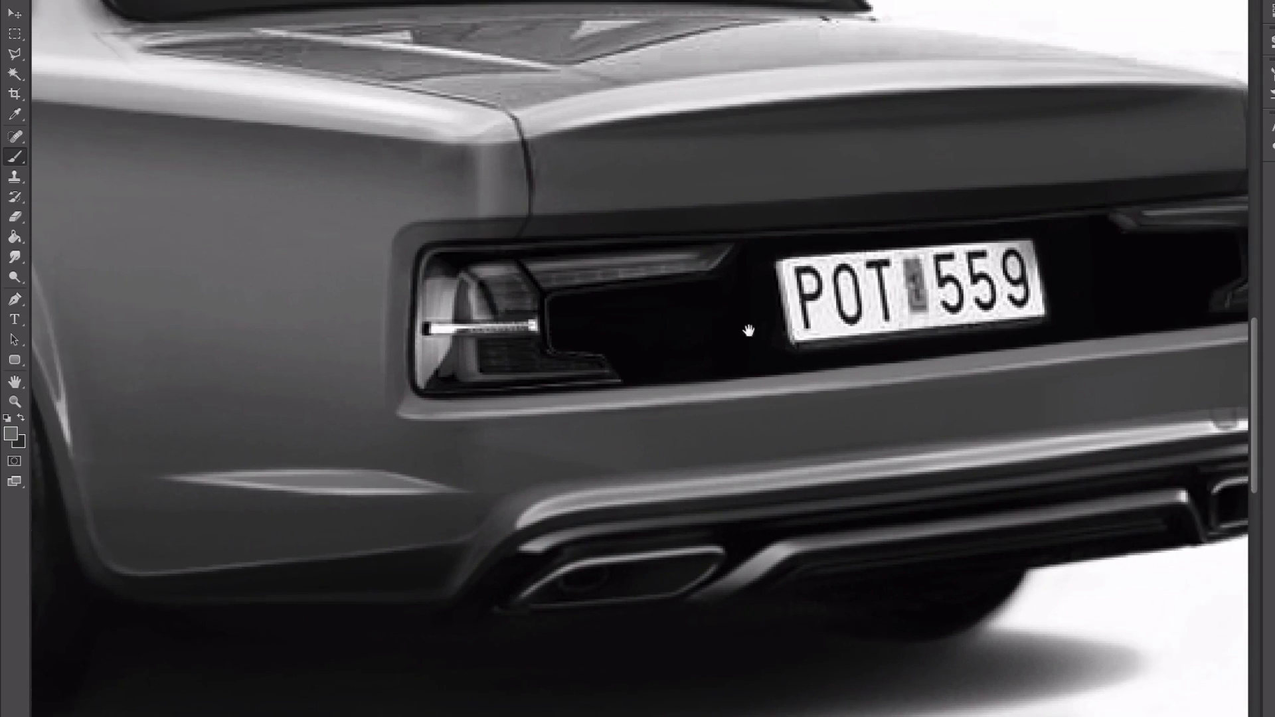
key(x)
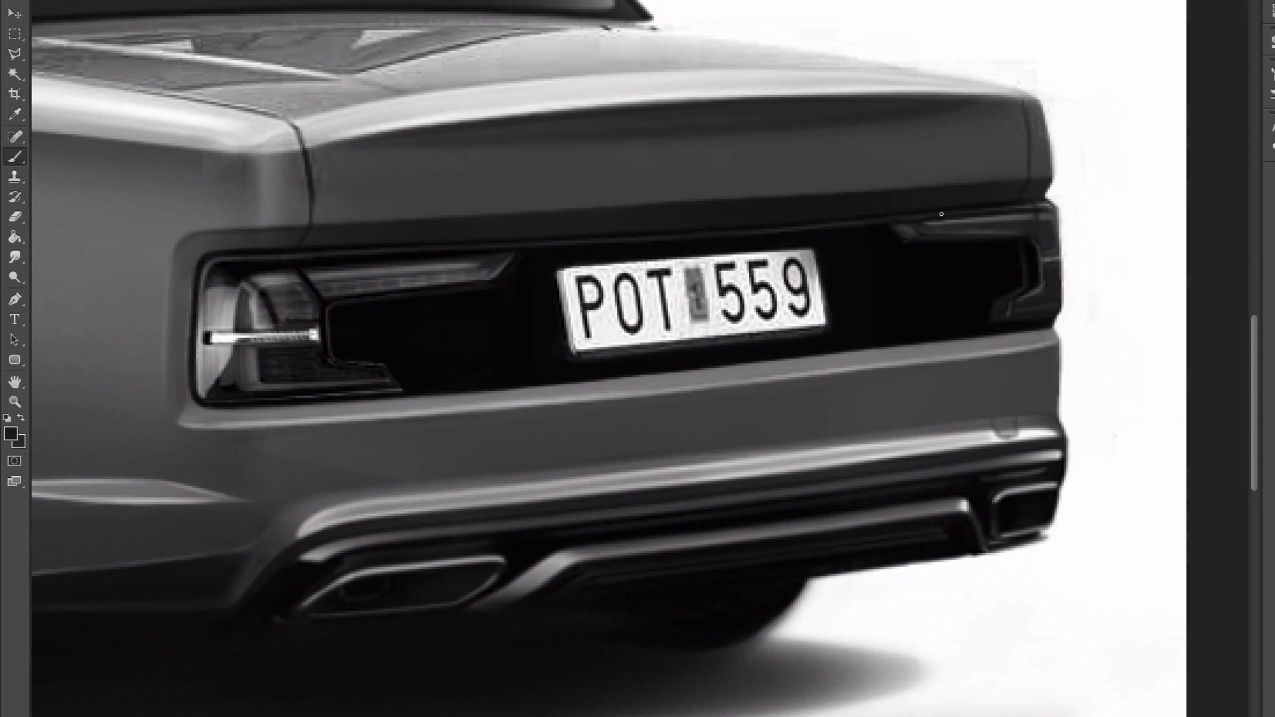
scroll(1066, 324, down, 3)
scroll(846, 313, up, 2)
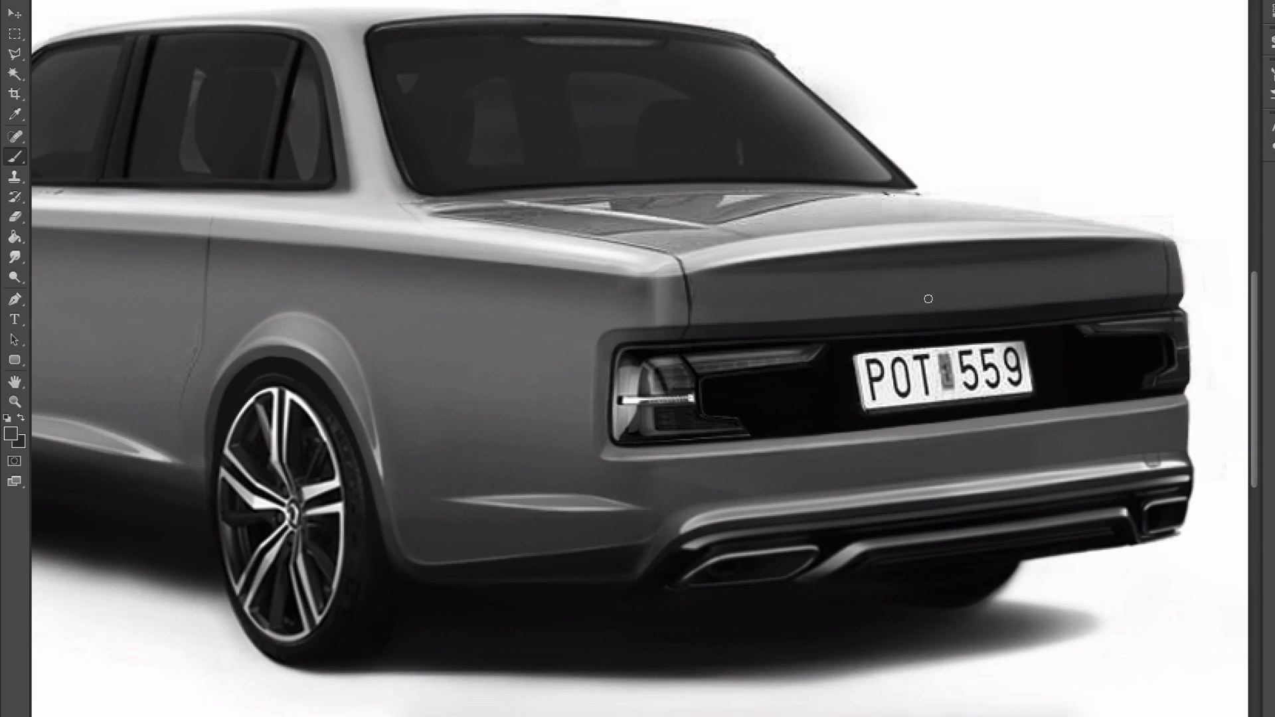
scroll(928, 298, down, 3)
scroll(678, 350, up, 3)
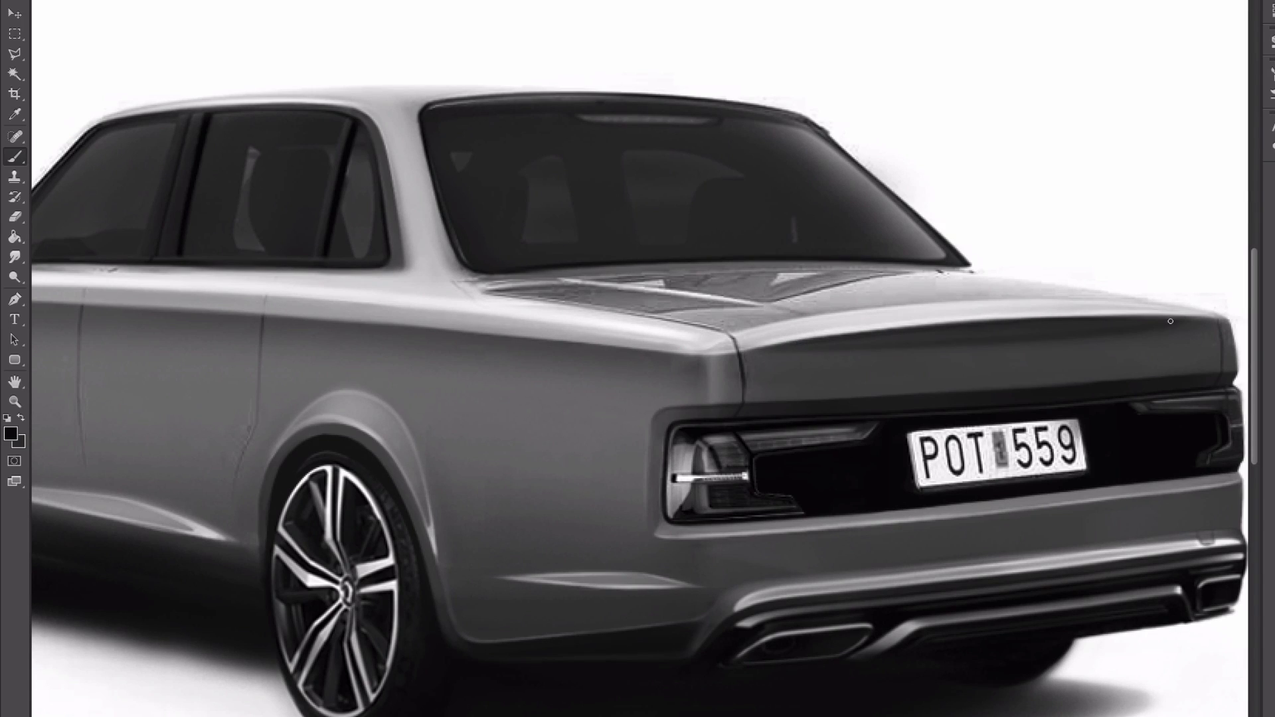
- Paint a soft light highlight on the front fender and erase the excess around the front wheel arch
scroll(863, 345, down, 3)
key(x)
scroll(282, 329, up, 3)
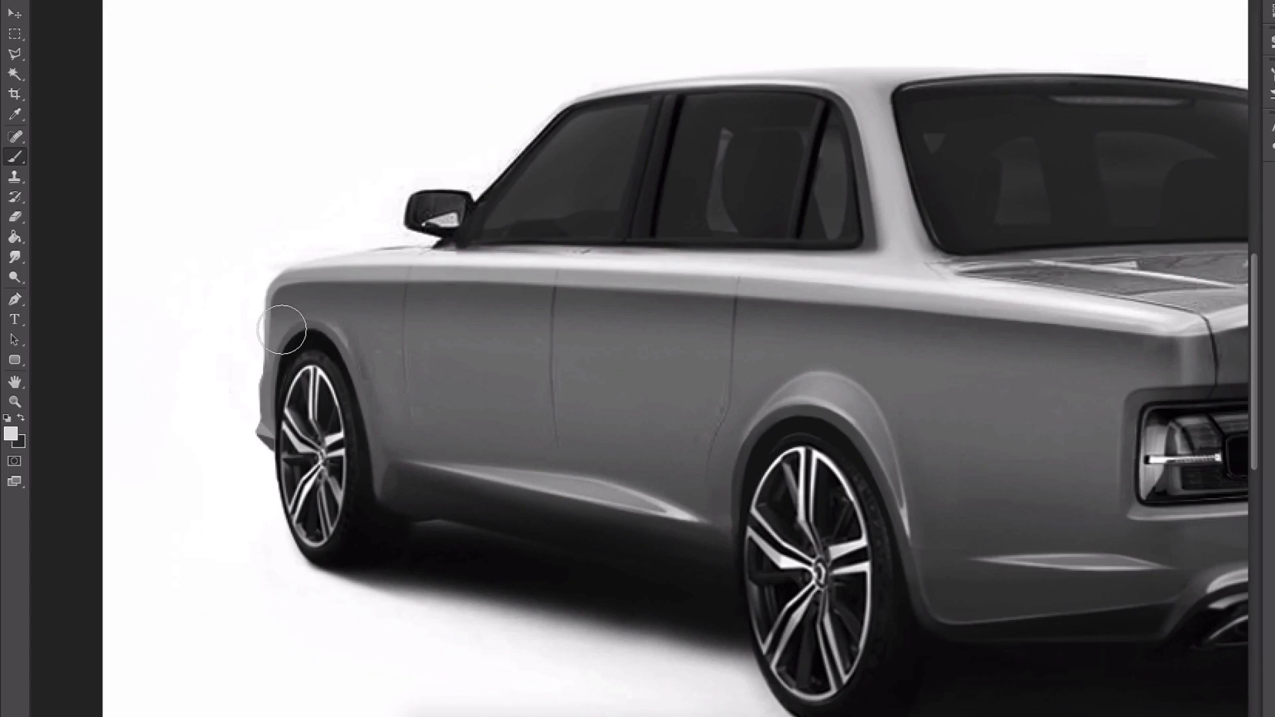
key(e)
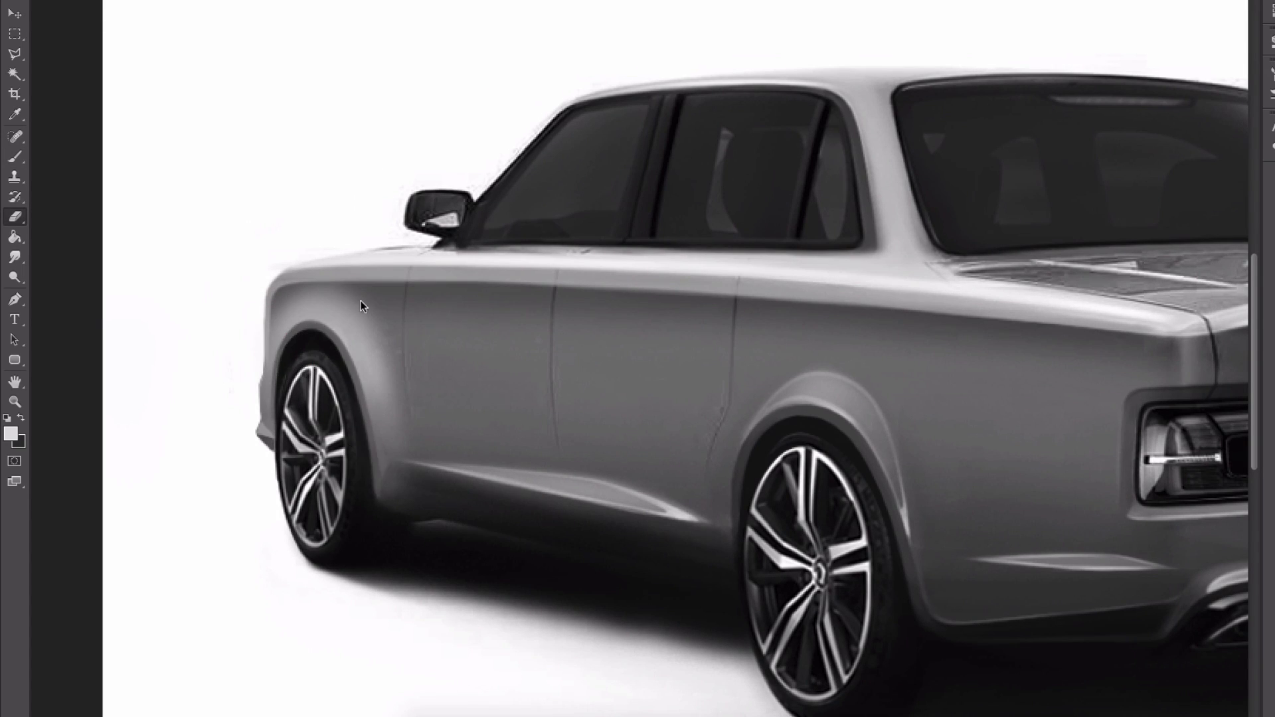
mouse_move(321, 296)
mouse_down()
mouse_move(399, 421)
mouse_move(404, 479)
mouse_up()
drag(352, 340, 374, 431)
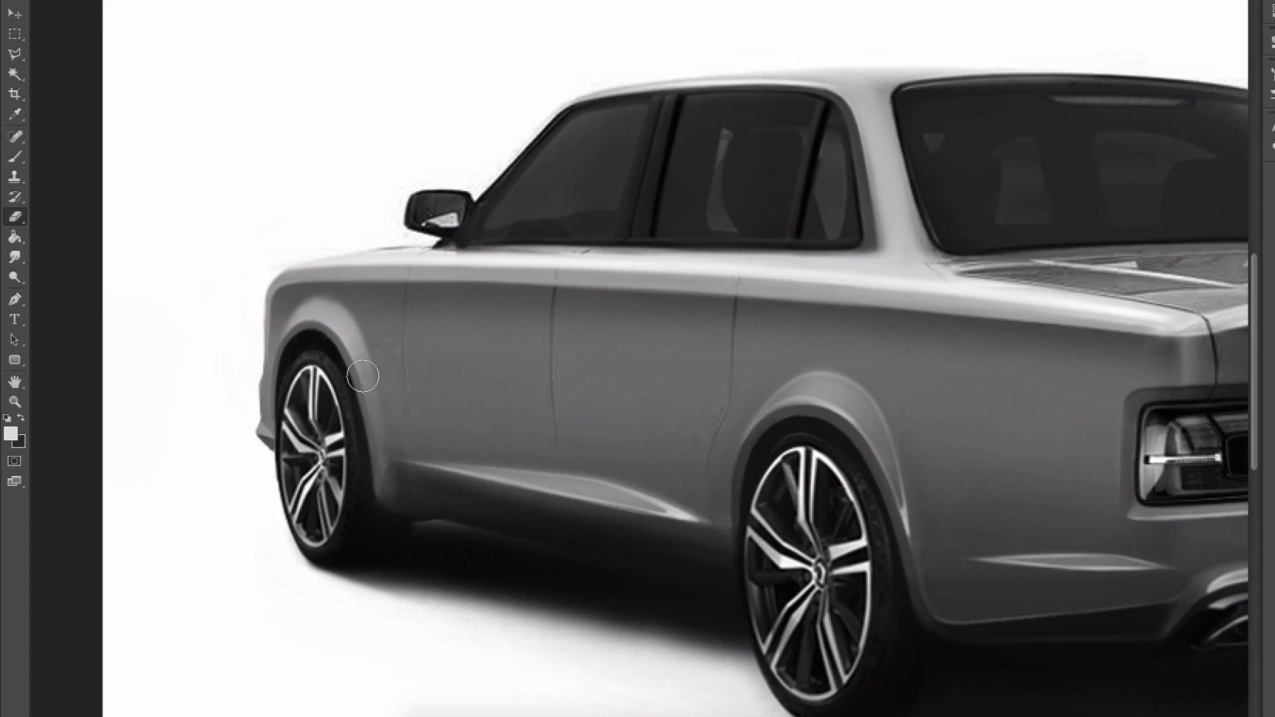
drag(292, 322, 371, 390)
key(b)
right_click(405, 285)
double_click(513, 705)
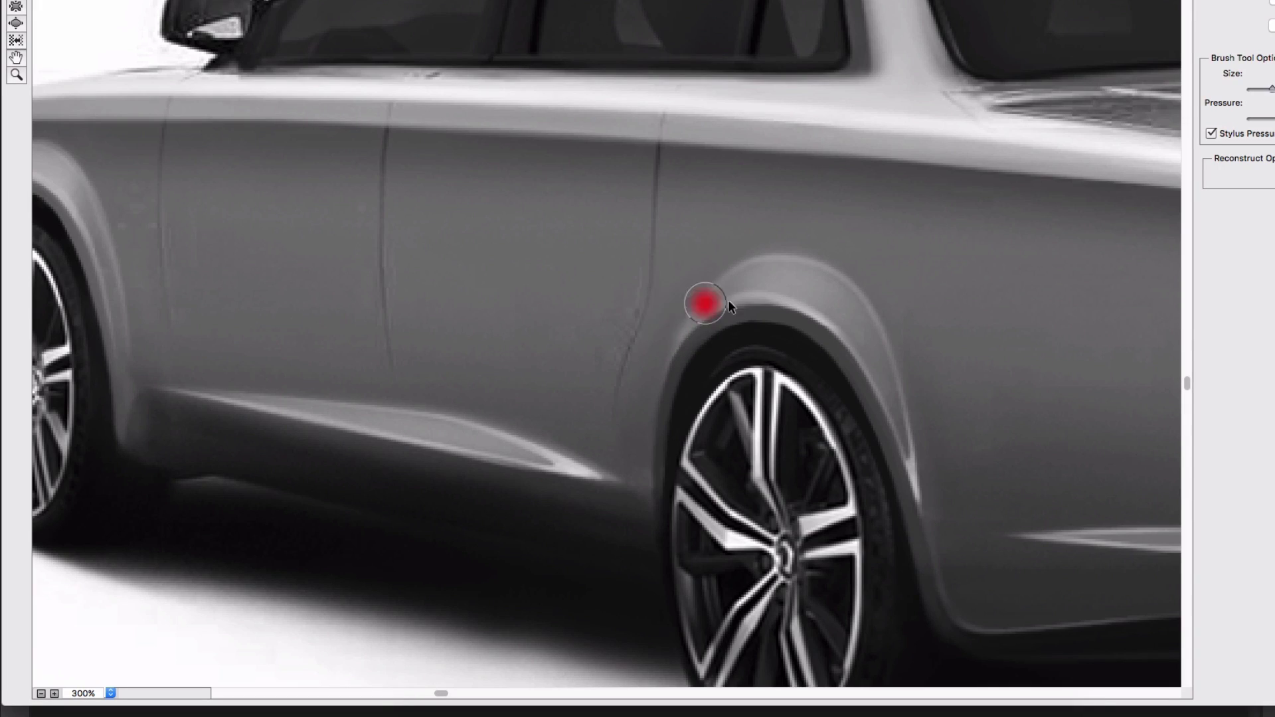
- Adjust the front roofline contour with the Liquify filter, resizing the warp brush to suit the area
drag(729, 307, 770, 306)
key(super+minus)
key(super+minus)
super+click(568, 397)
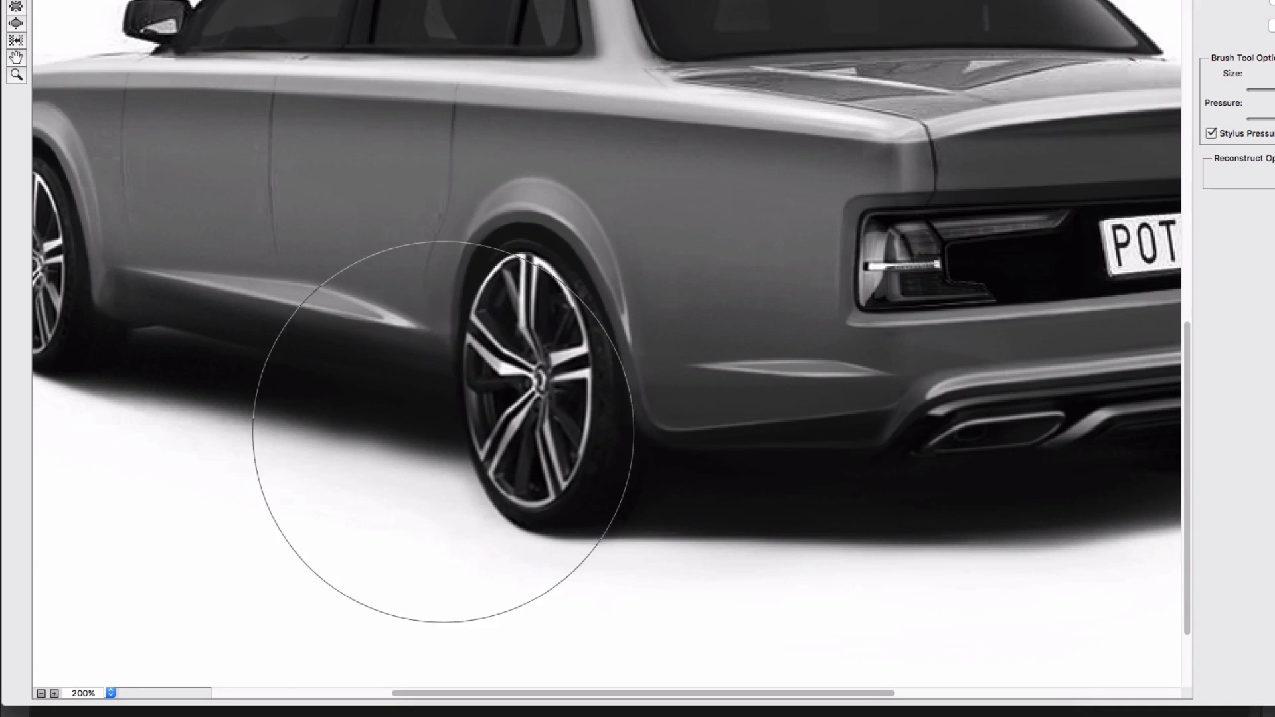
key(super+minus)
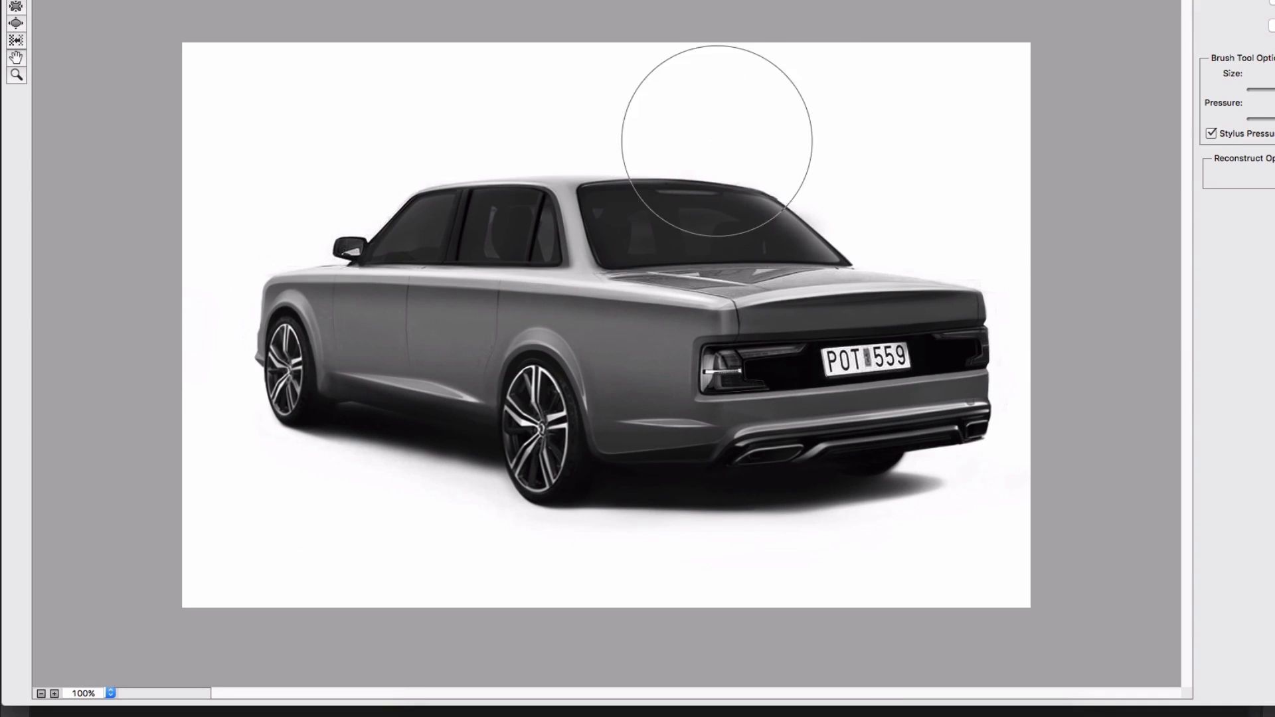
mouse_move(413, 173)
mouse_down()
mouse_move(364, 174)
mouse_move(410, 191)
mouse_up()
super+click(299, 246)
key(super+minus)
drag(259, 249, 287, 252)
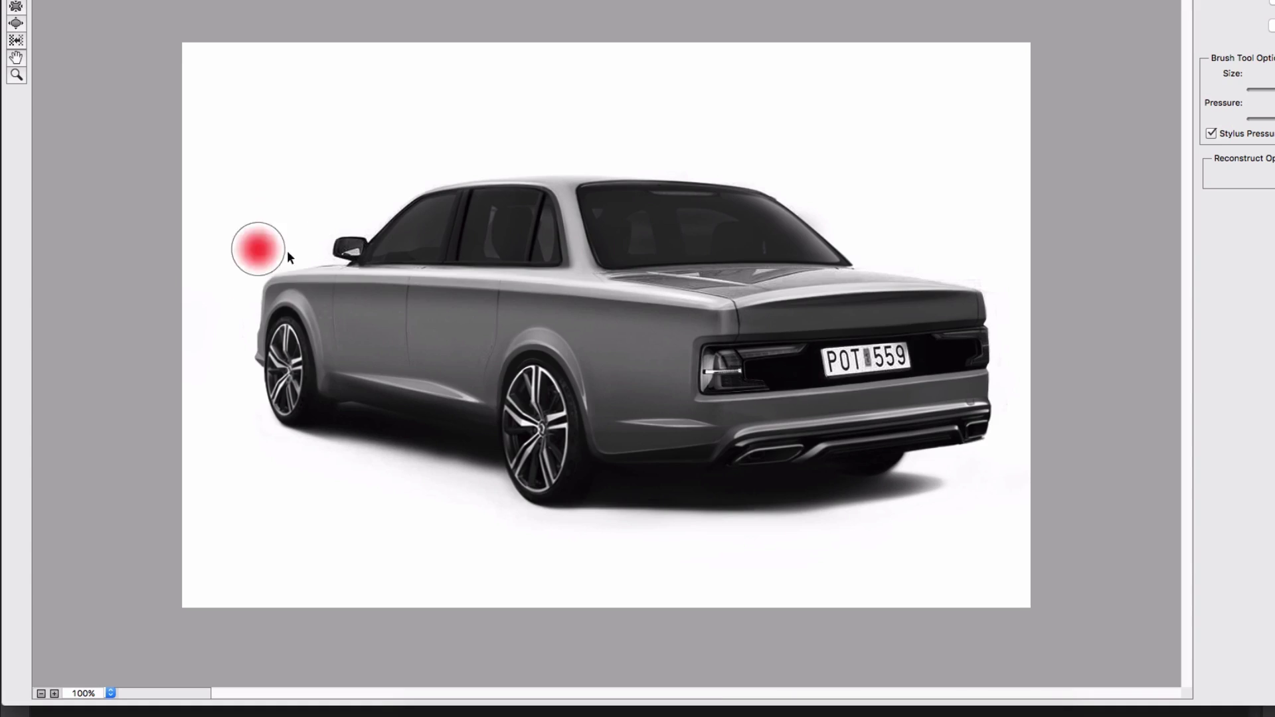
- Reshape the boot lid's far corner in Liquify, undo the unwanted warps near the left tail light and apply the filter
scroll(996, 235, up, 2)
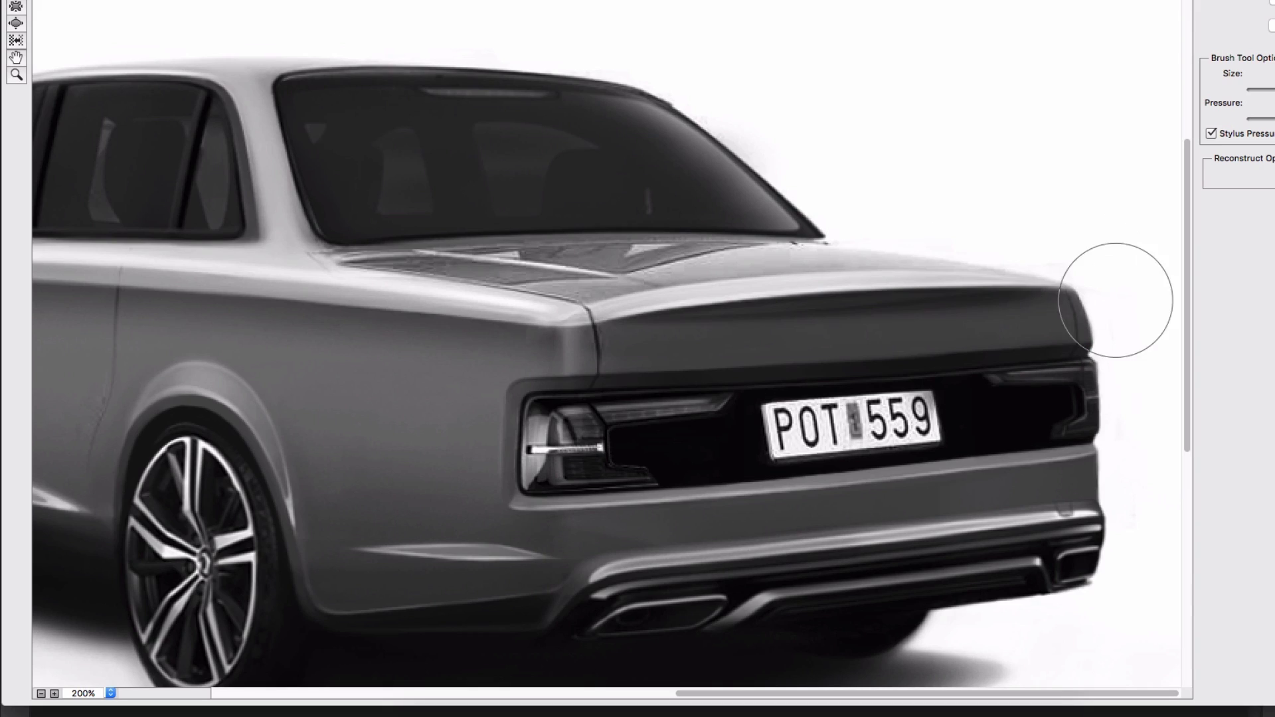
click(1097, 325)
scroll(939, 205, down, 2)
click(666, 406)
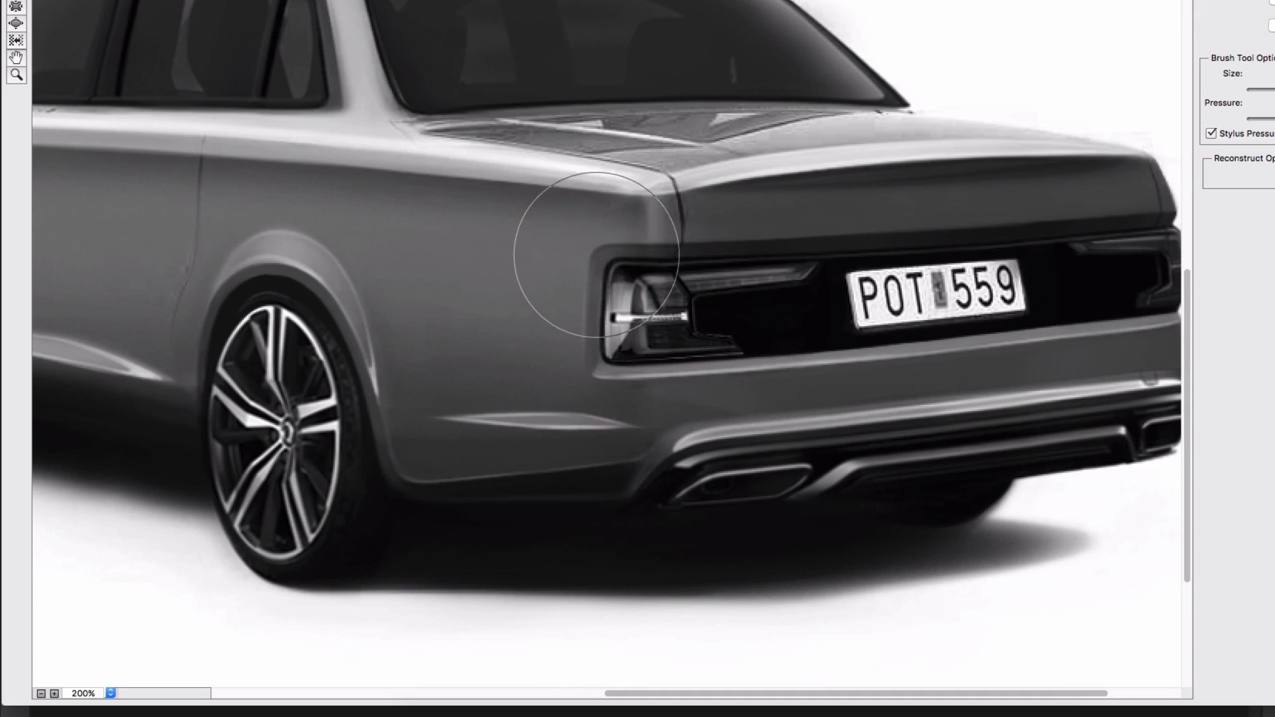
key(super+alt+z)
key(super+alt+z)
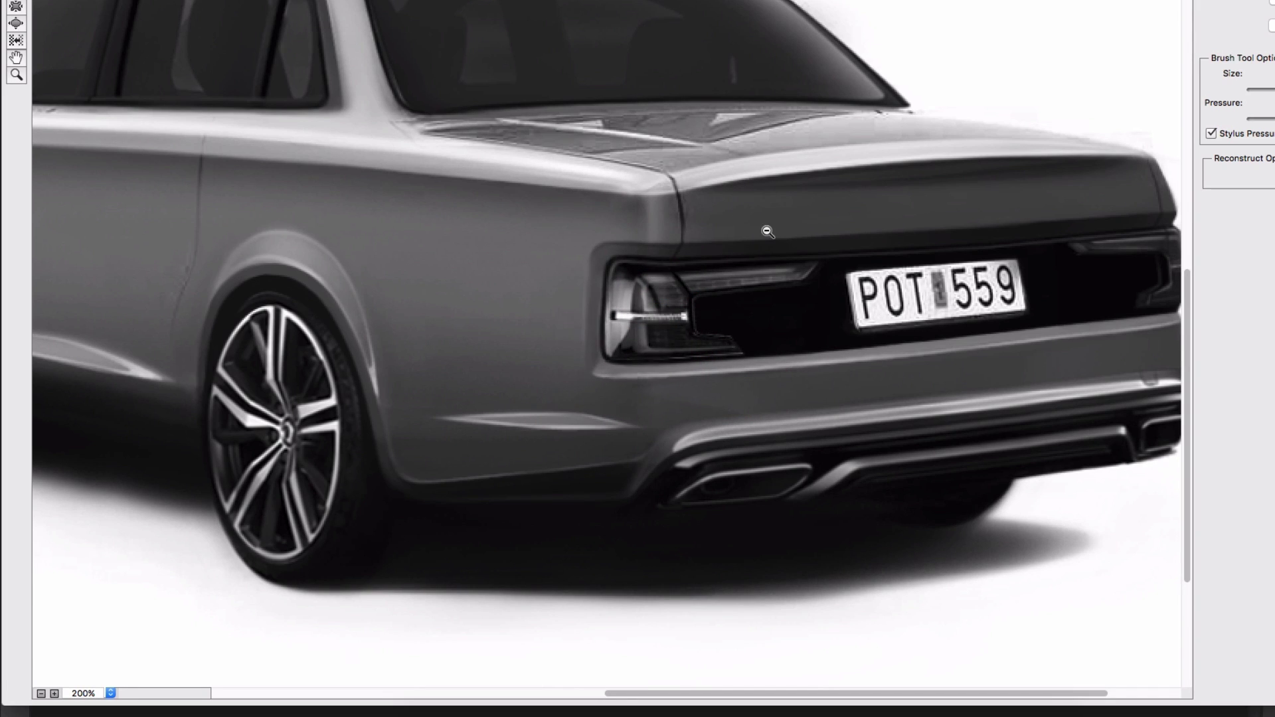
key(bracketright)
key(bracketleft)
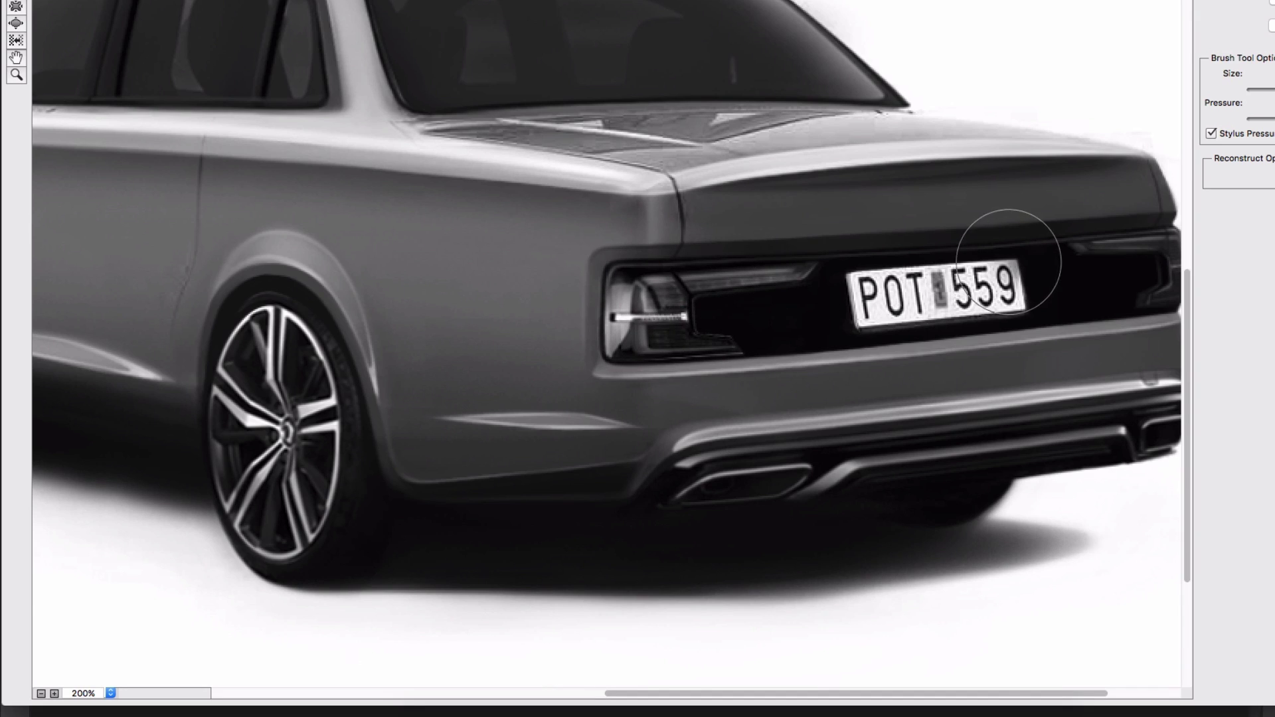
key(Return)
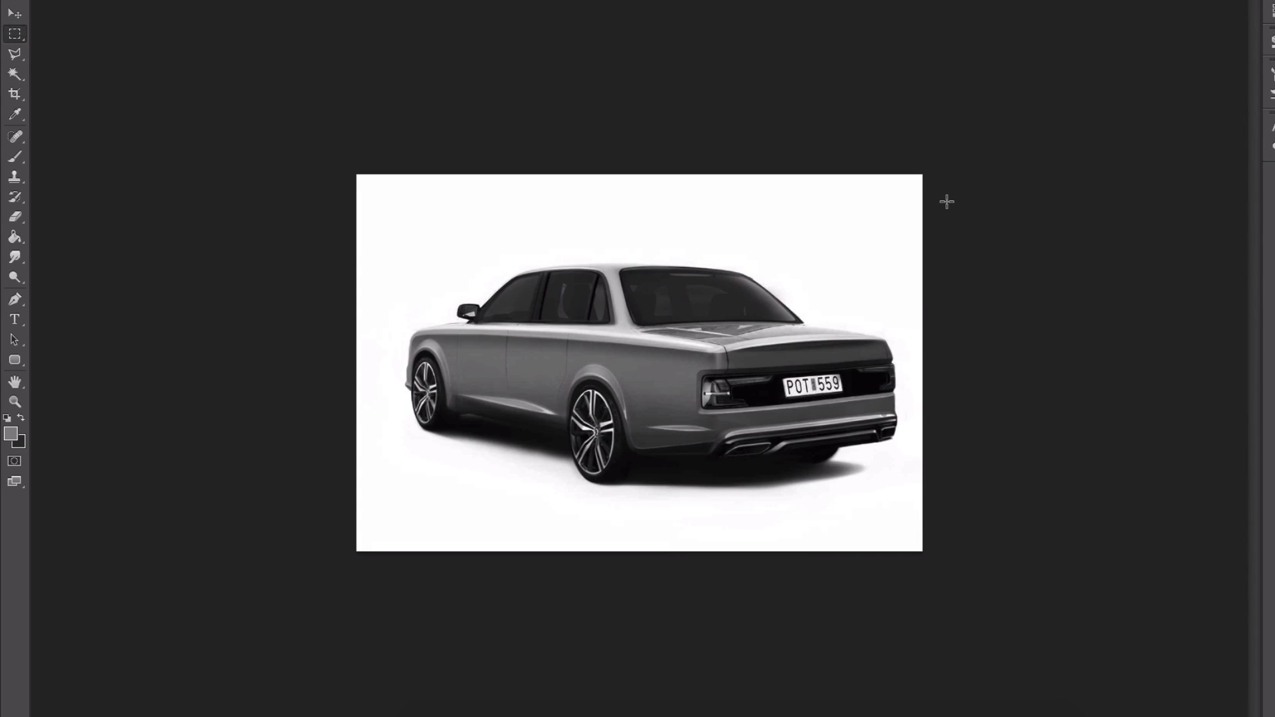
- Paint body grey along the lower edge of the black tail light panel and erase the overspill from the lamp
key(ctrl+plus)
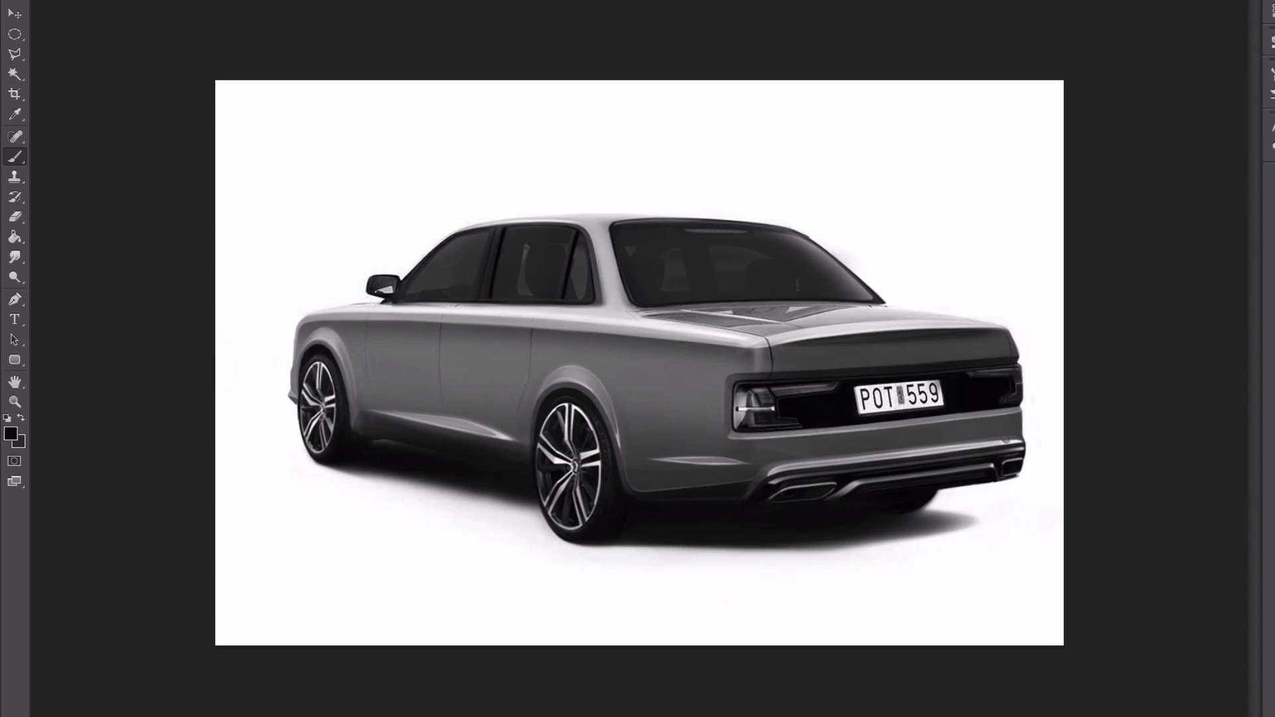
key(b)
key(e)
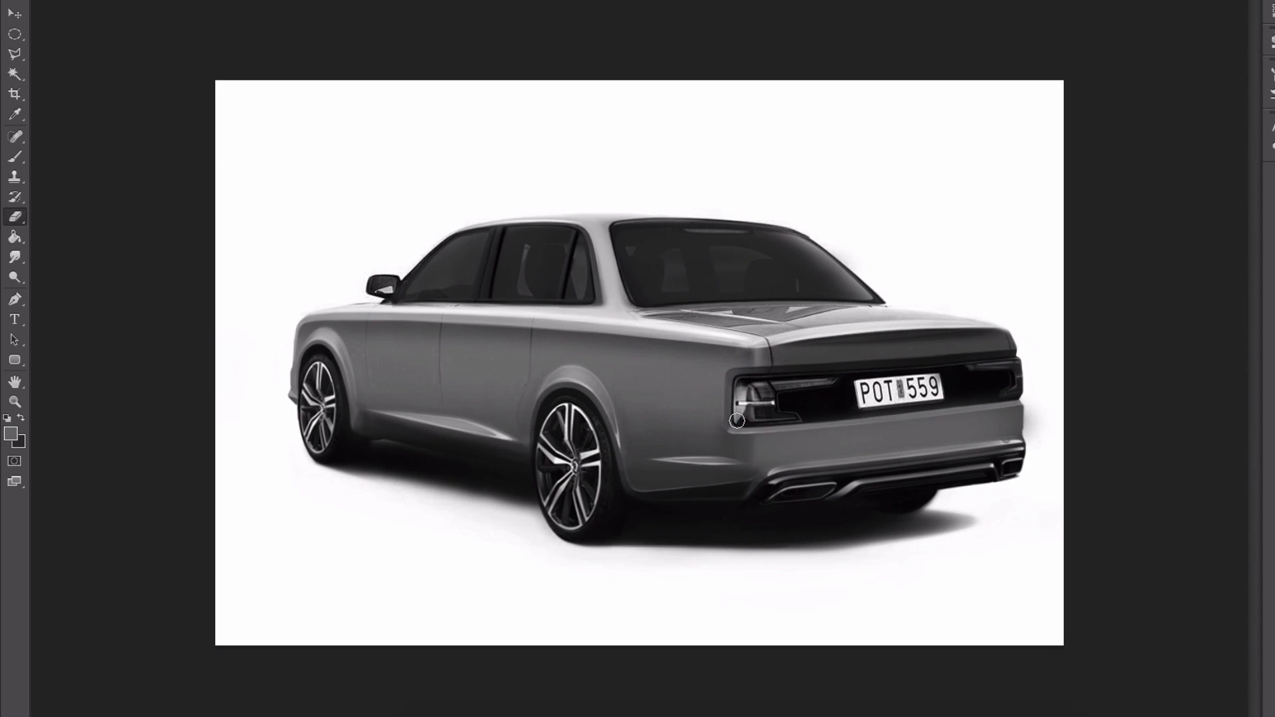
- Lighten the boot lid's rear face with soft grey strokes and erase the spill over the tail light panel and upper edge
key(b)
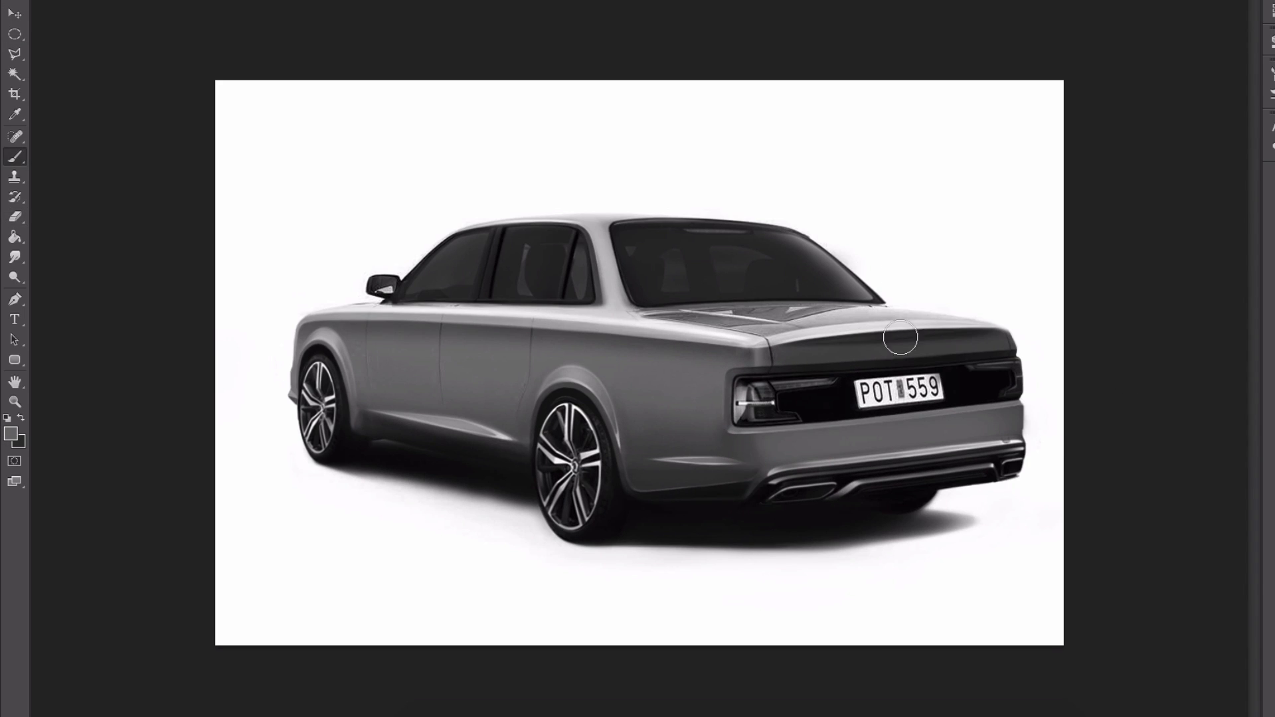
drag(764, 357, 1030, 337)
key(e)
drag(760, 377, 1036, 360)
key(b)
drag(773, 338, 999, 326)
key(e)
drag(992, 338, 780, 342)
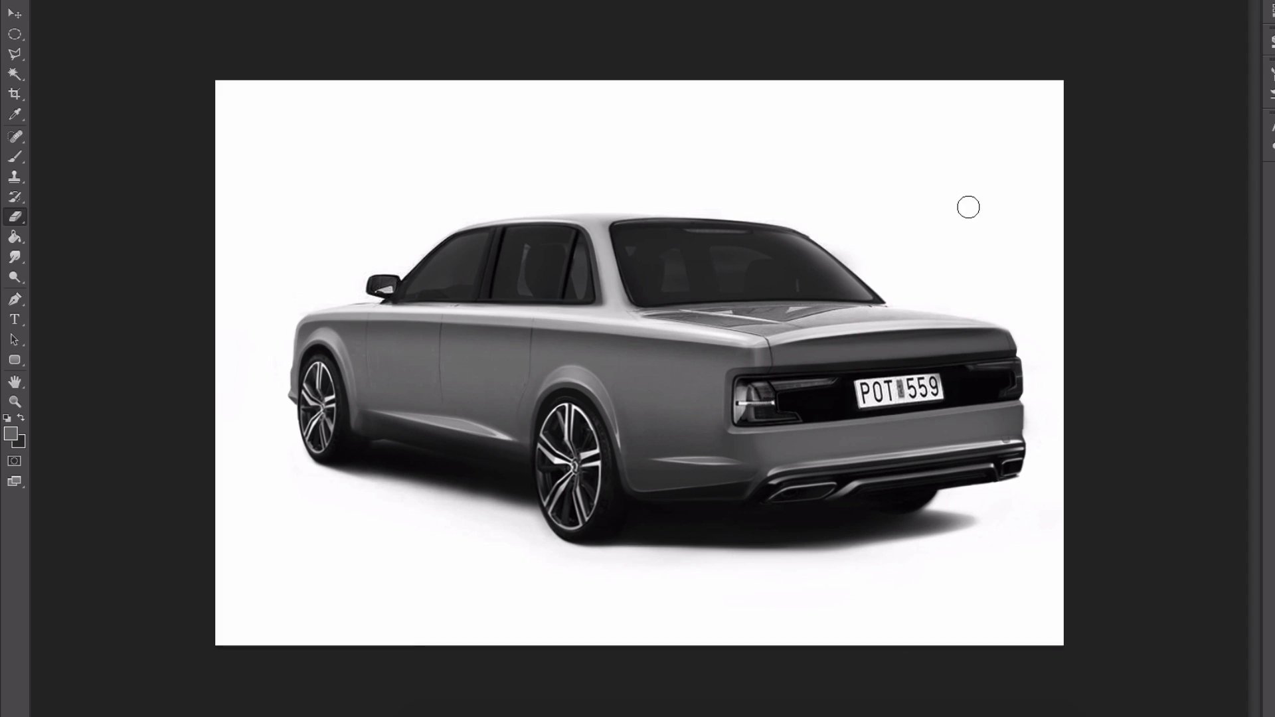
- Refine the right tail light's upper segment and outer edge with small brush strokes in tones sampled from the lamp
scroll(999, 427, up, 2)
key(b)
right_click(1035, 292)
click(1138, 526)
alt+click(919, 308)
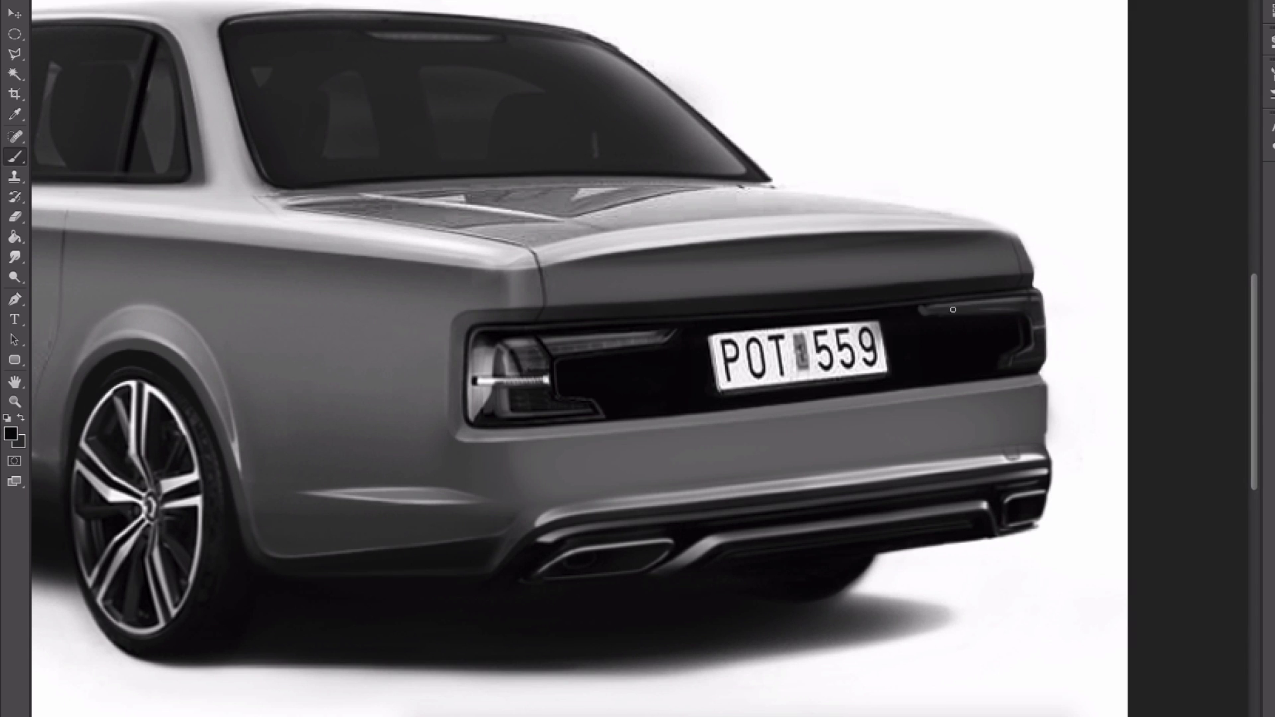
alt+click(940, 314)
scroll(1033, 333, up, 2)
alt+click(1049, 330)
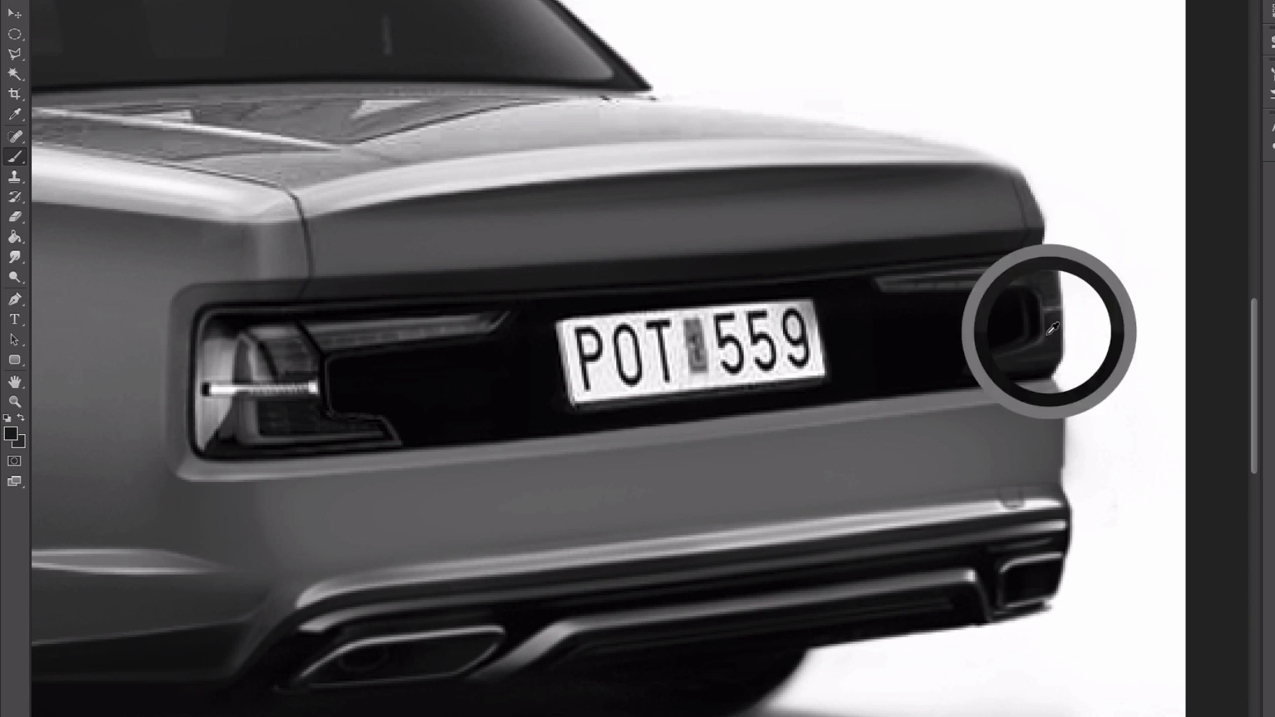
key(ctrl+0)
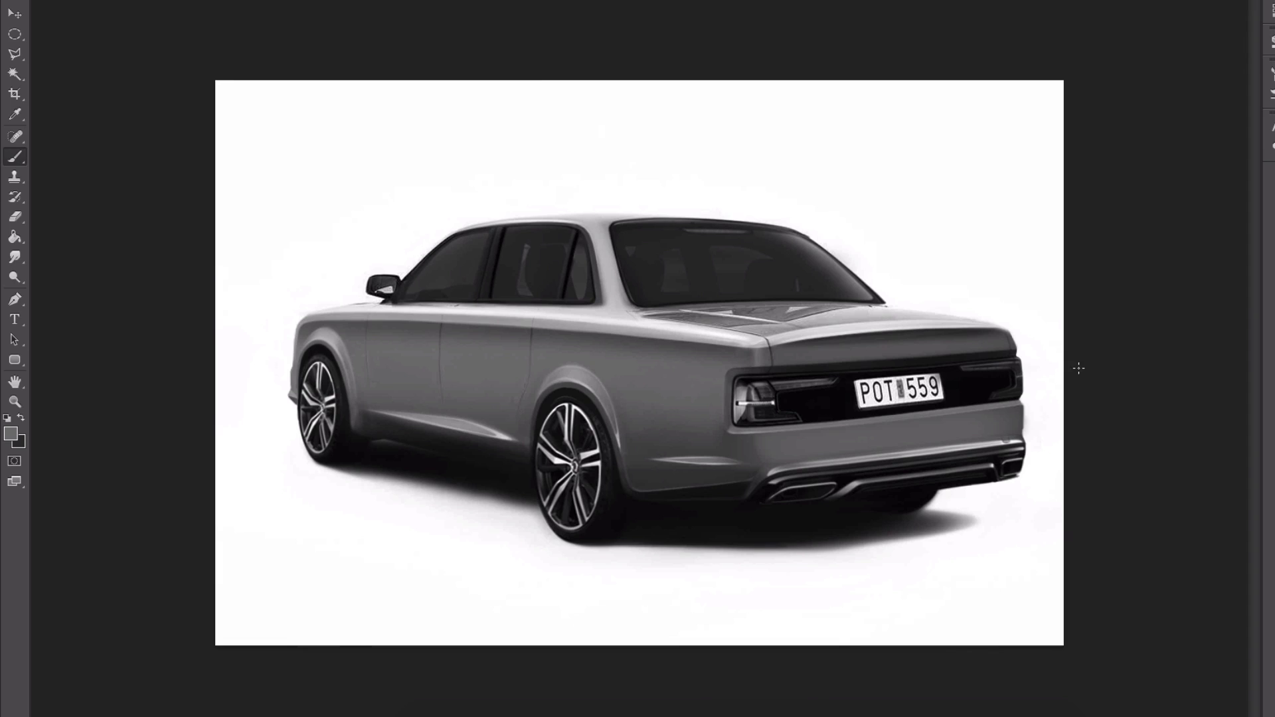
- Brighten the car's side with large soft light strokes and erase the paint covering the wheels and left tail light
right_click(782, 284)
double_click(990, 686)
drag(671, 390, 308, 374)
drag(565, 388, 730, 392)
key(e)
drag(544, 391, 607, 428)
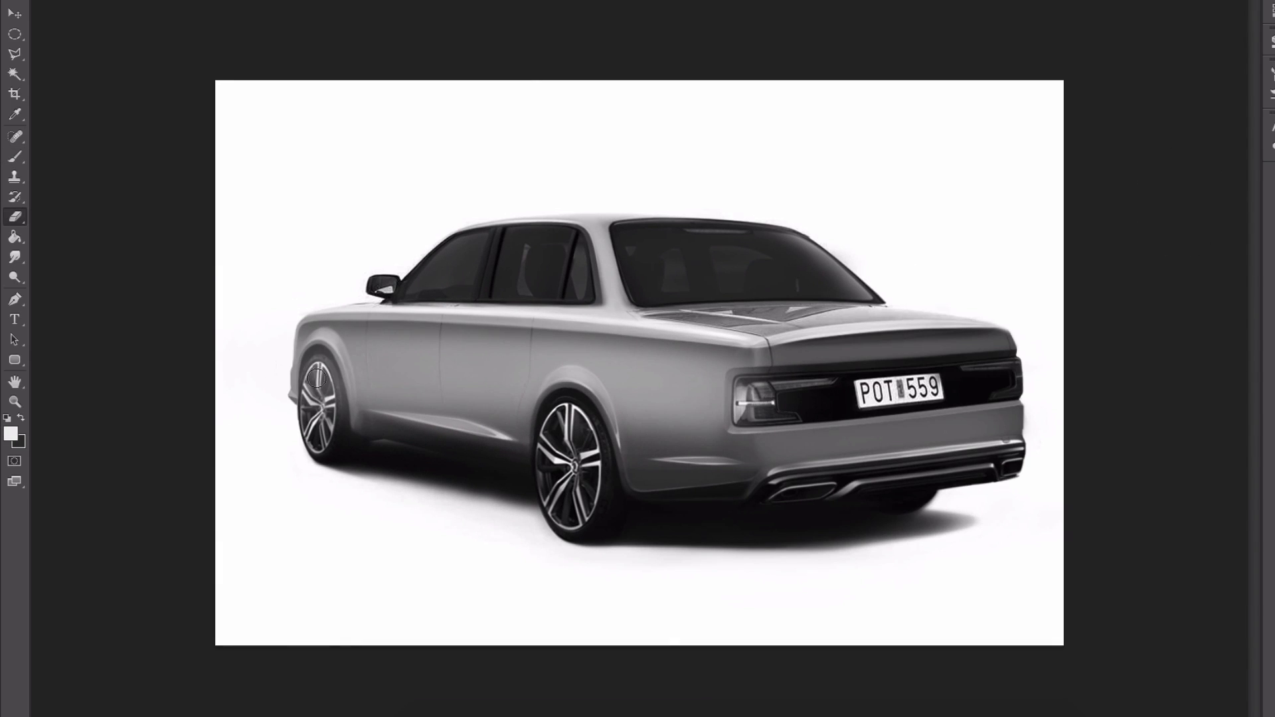
drag(305, 352, 349, 425)
drag(734, 418, 739, 375)
- Darken the lower body side with soft black paint and erase the excess from the doors and rear quarter panel
scroll(739, 376, up, 2)
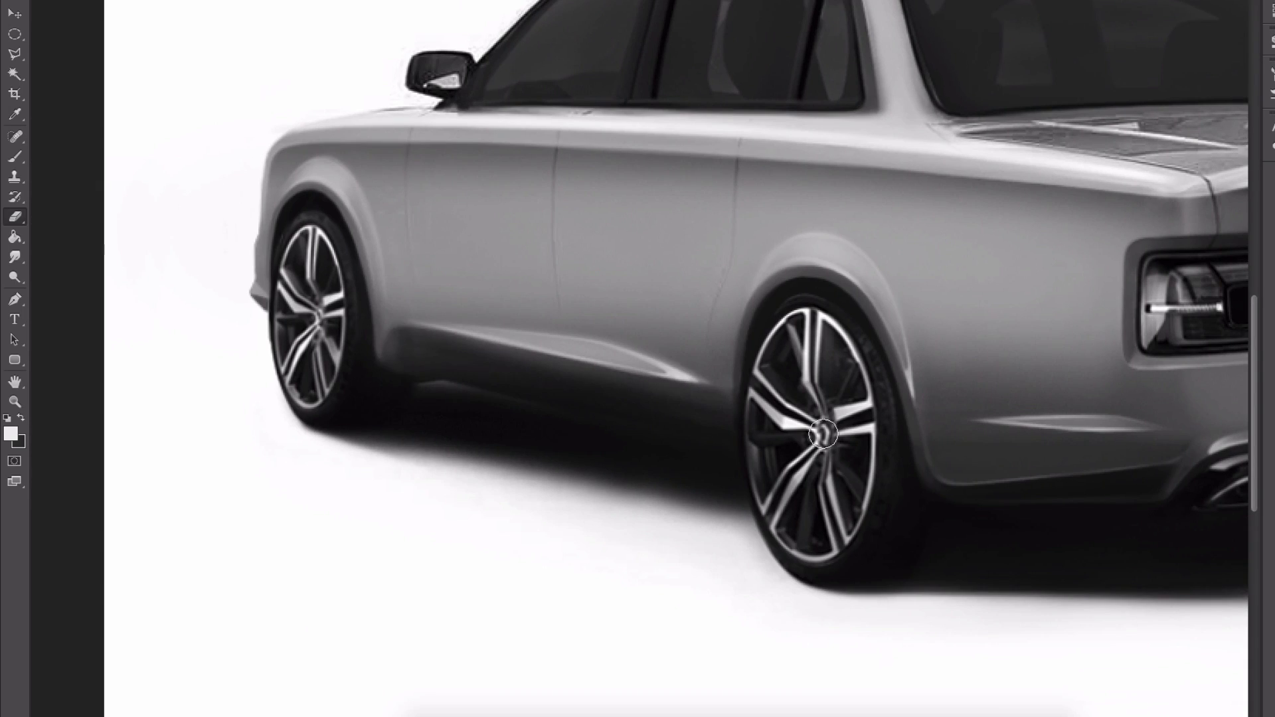
scroll(665, 451, down, 3)
scroll(624, 514, up, 1)
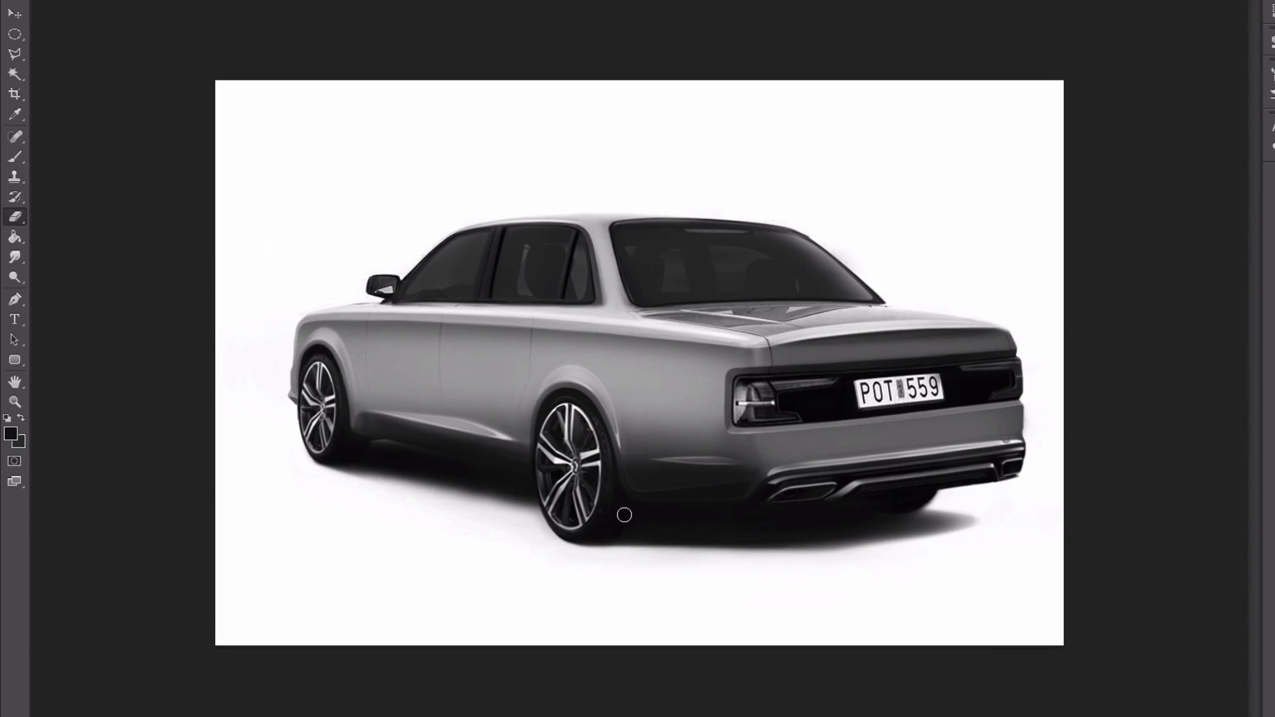
right_click(746, 398)
double_click(953, 686)
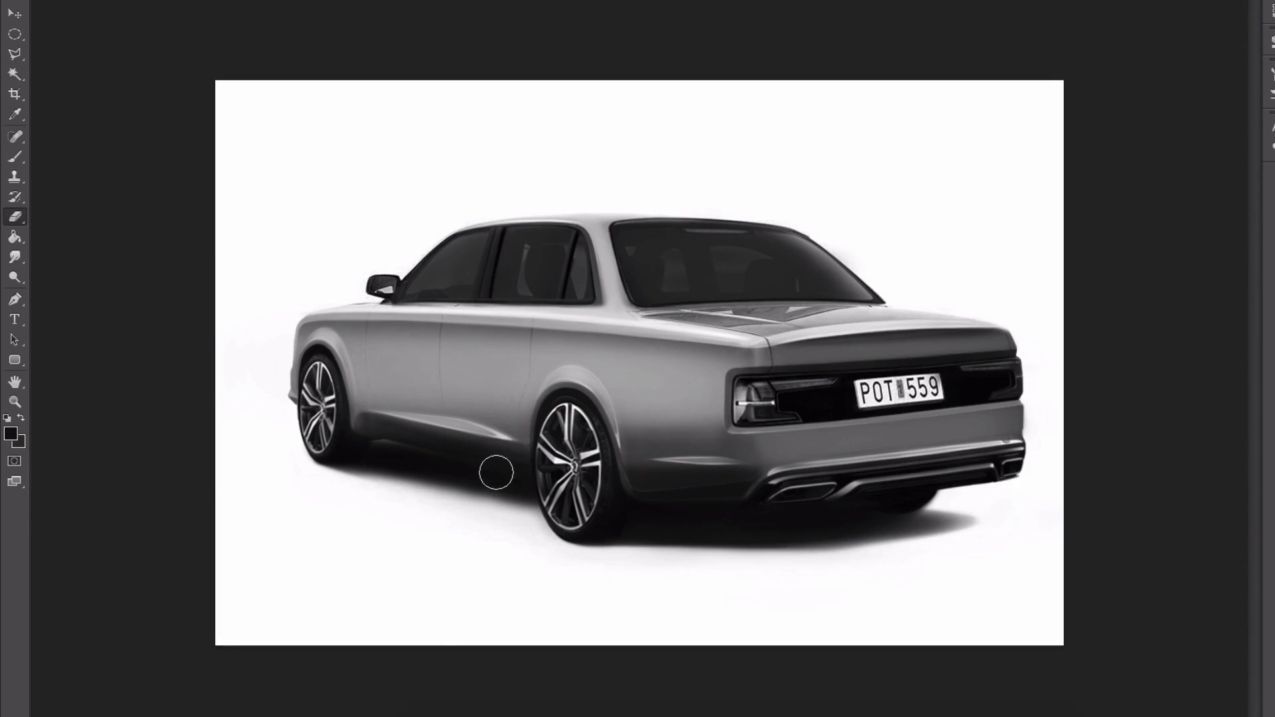
key(bracketright)
key(bracketright)
key(bracketright)
drag(723, 409, 615, 398)
drag(528, 401, 361, 398)
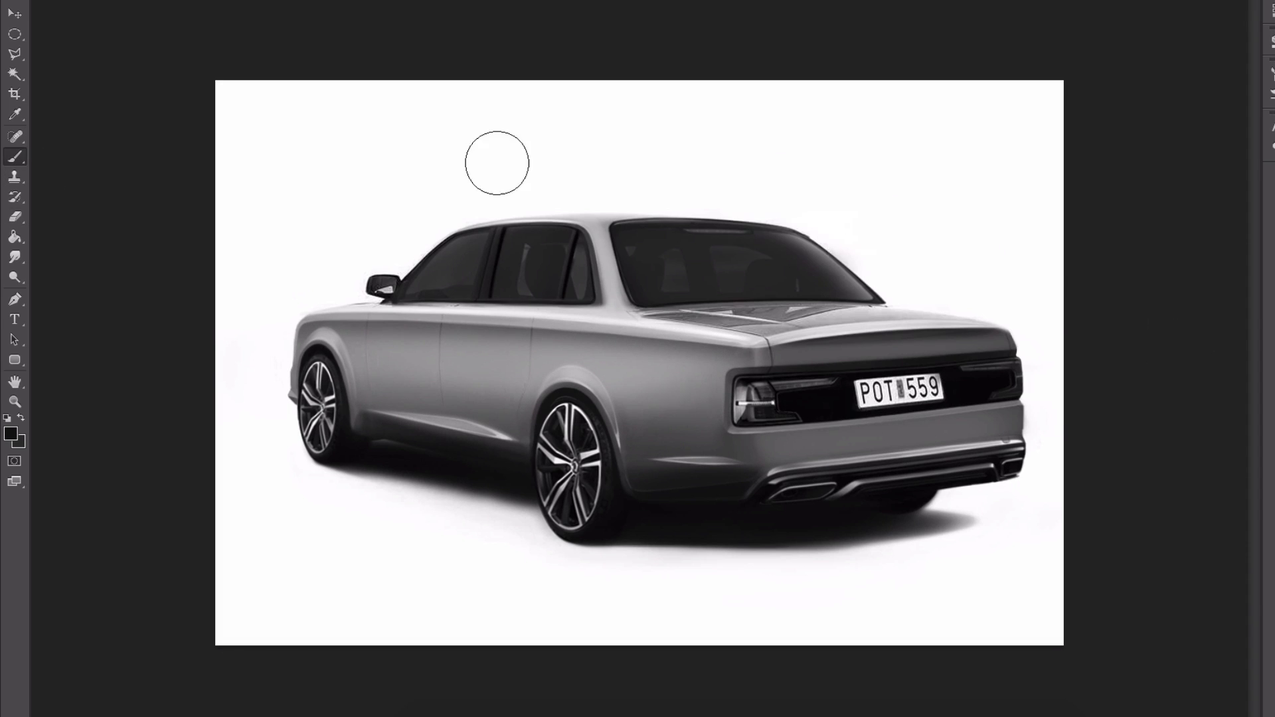
- Paint a soft white reflection over the windows and erase the overspill around their frames
key(x)
key(bracketleft)
key(bracketleft)
key(bracketleft)
key(bracketleft)
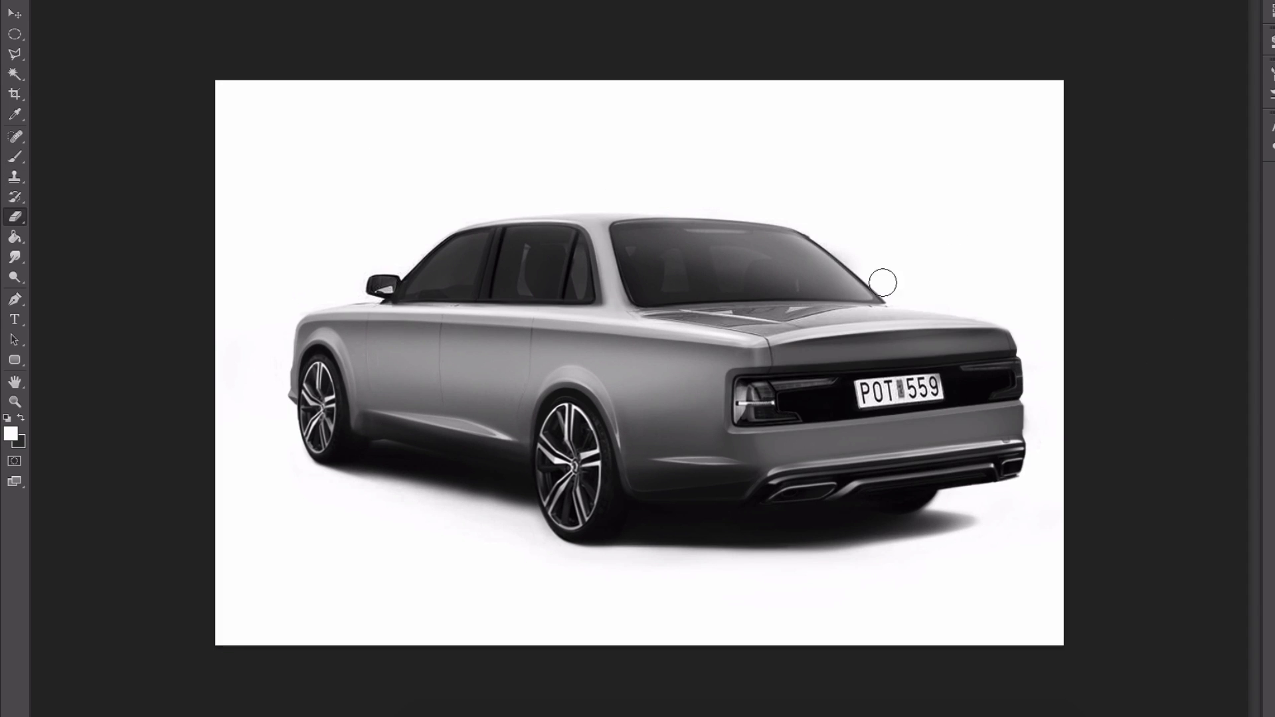
scroll(663, 222, up, 2)
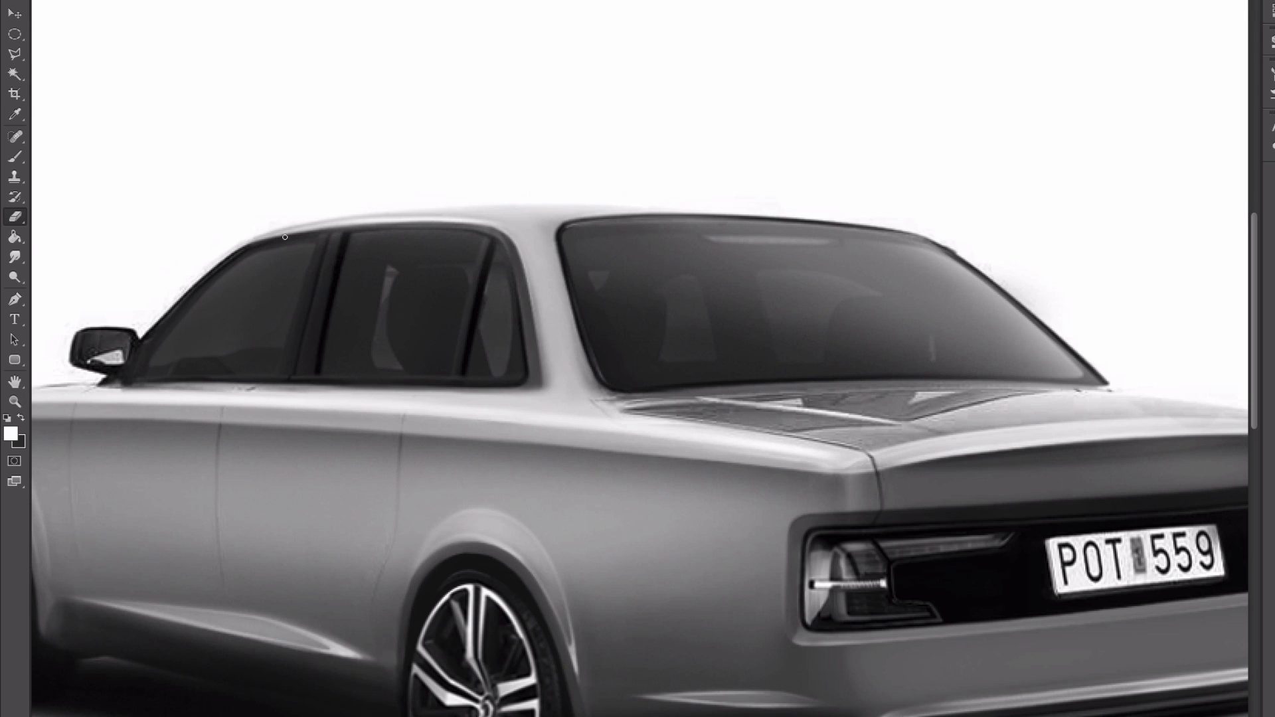
scroll(664, 201, down, 2)
- Smooth the beltline below the side windows with a brush stroke in light grey sampled from the bodywork
key(b)
scroll(475, 336, up, 2)
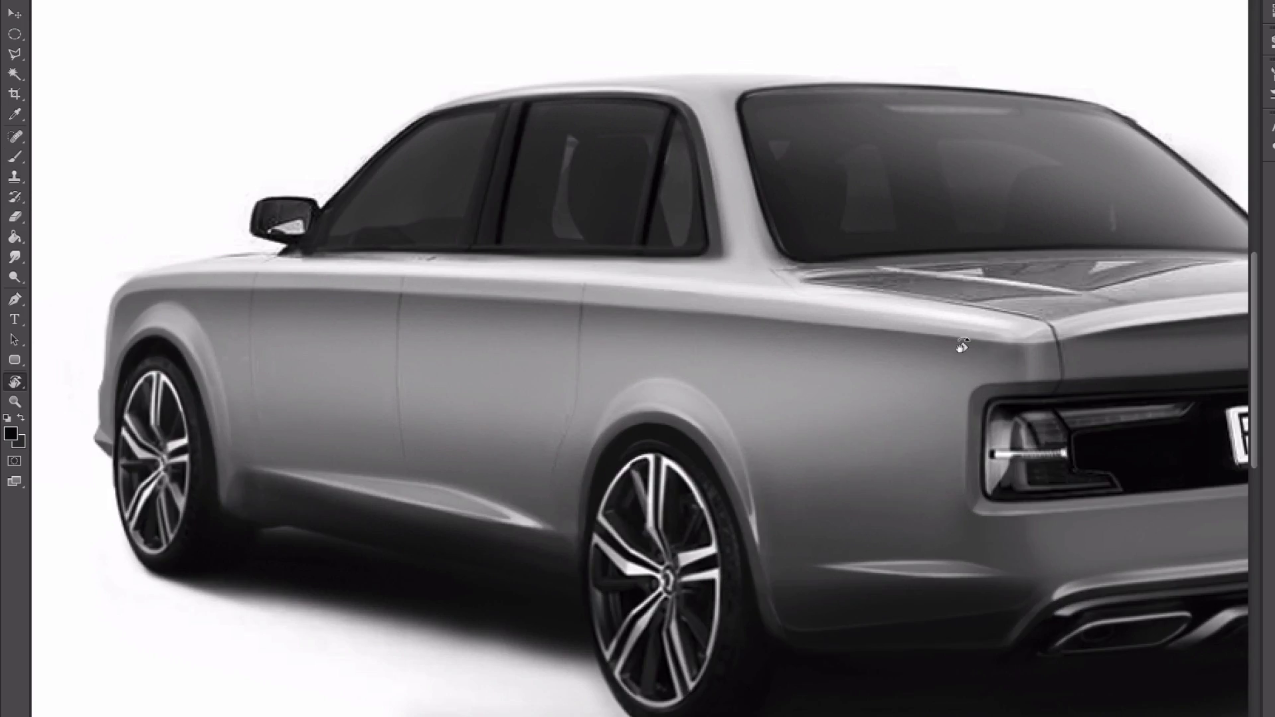
key(r)
drag(961, 347, 935, 204)
alt+click(332, 393)
drag(841, 157, 583, 290)
scroll(597, 305, down, 2)
key(r)
drag(972, 249, 947, 409)
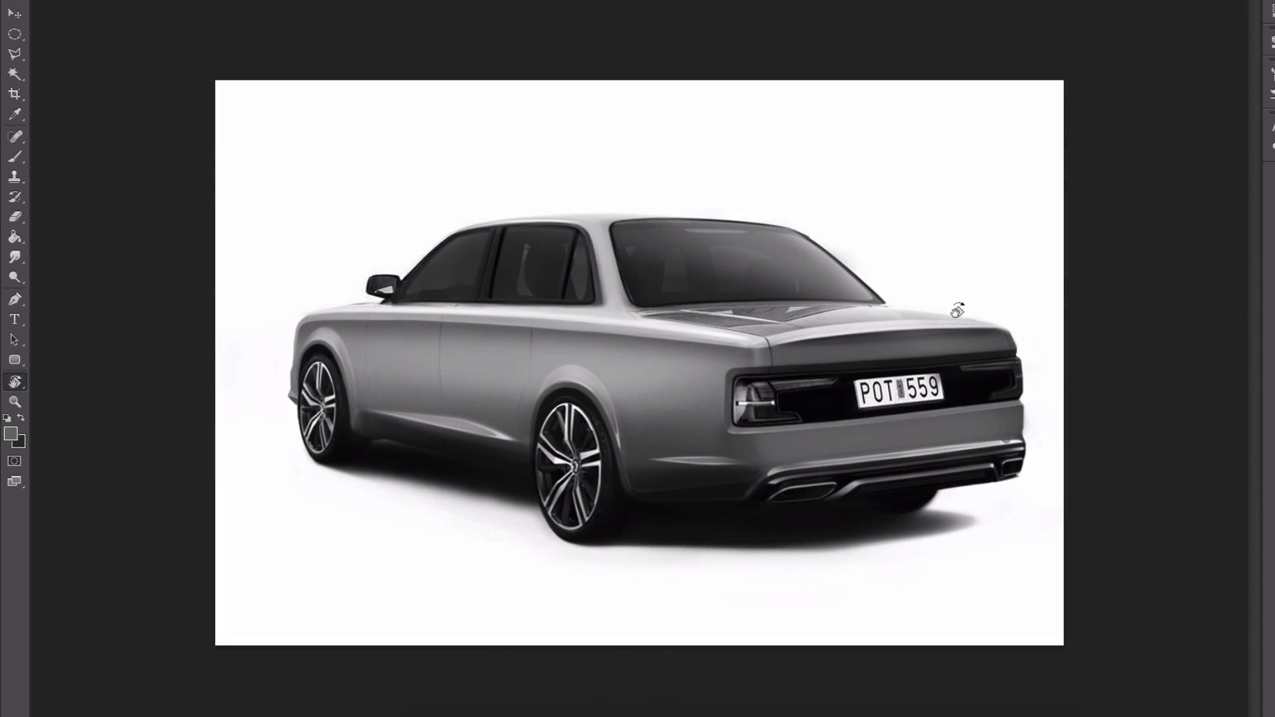
- Paint over the boot lid's top reflections with sampled light grey and erase the spill on the rear face and window
key(b)
alt+click(847, 324)
right_click(848, 324)
drag(684, 310, 989, 320)
key(e)
drag(830, 352, 1009, 346)
mouse_move(655, 284)
mouse_down()
mouse_move(868, 279)
mouse_move(845, 347)
mouse_up()
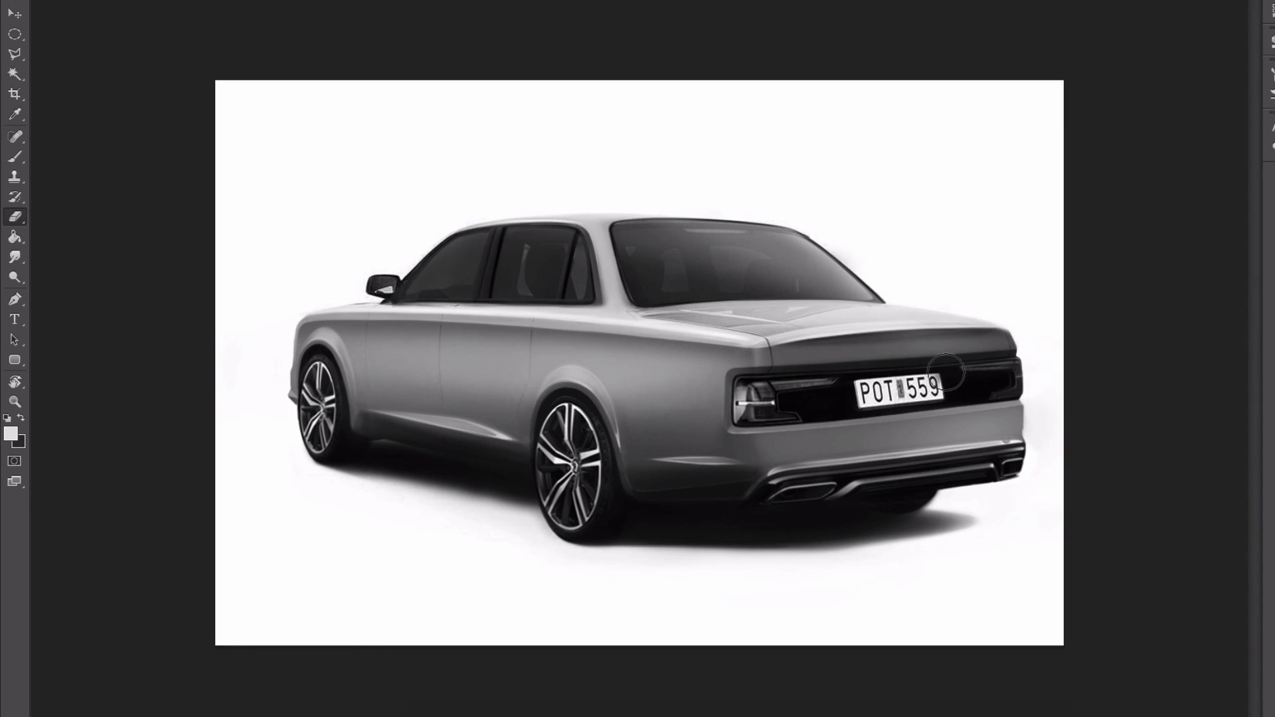
- Place a door handle on the rear door below the shoulder line and a matching copy on the front door
drag(1063, 400, 866, 471)
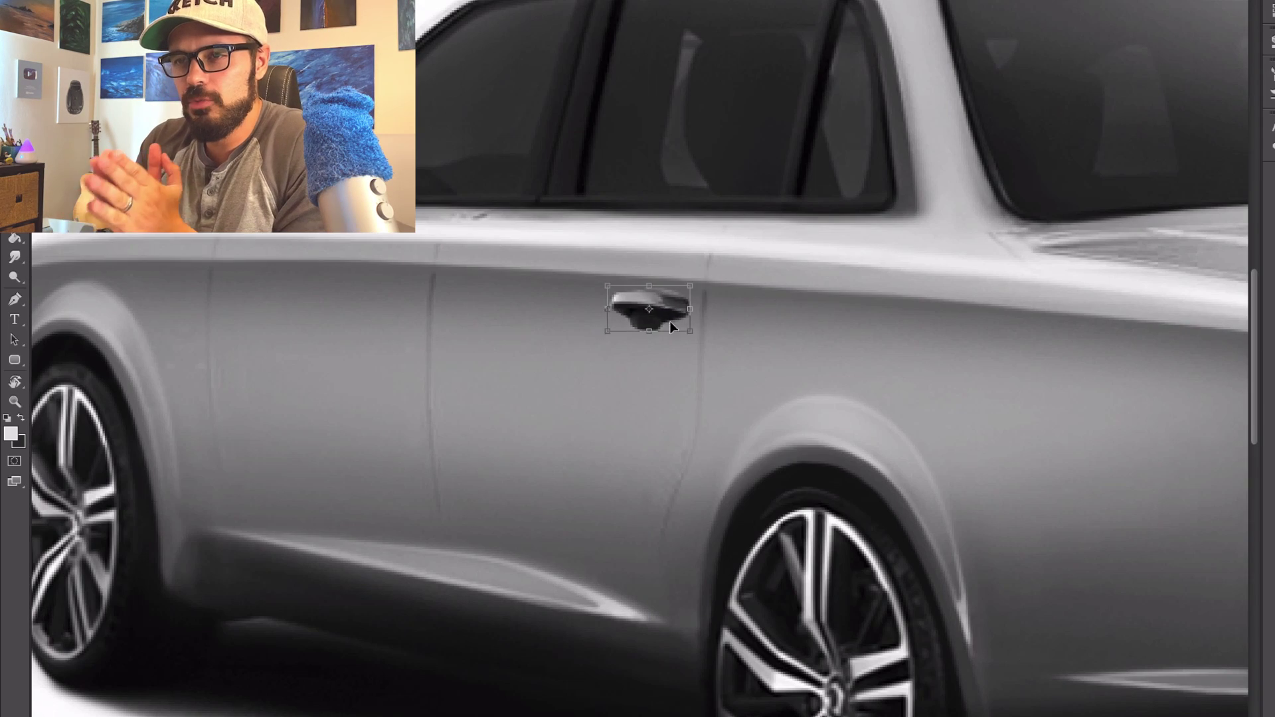
drag(648, 302, 743, 309)
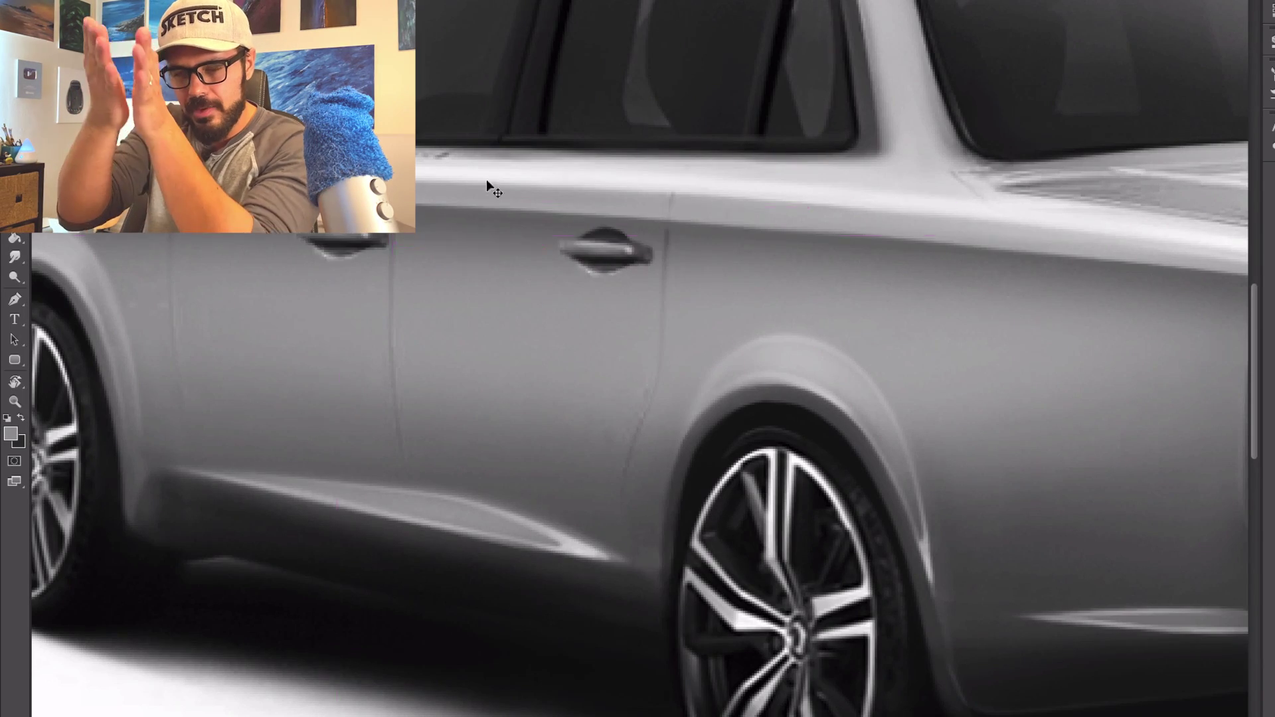
drag(372, 251, 376, 251)
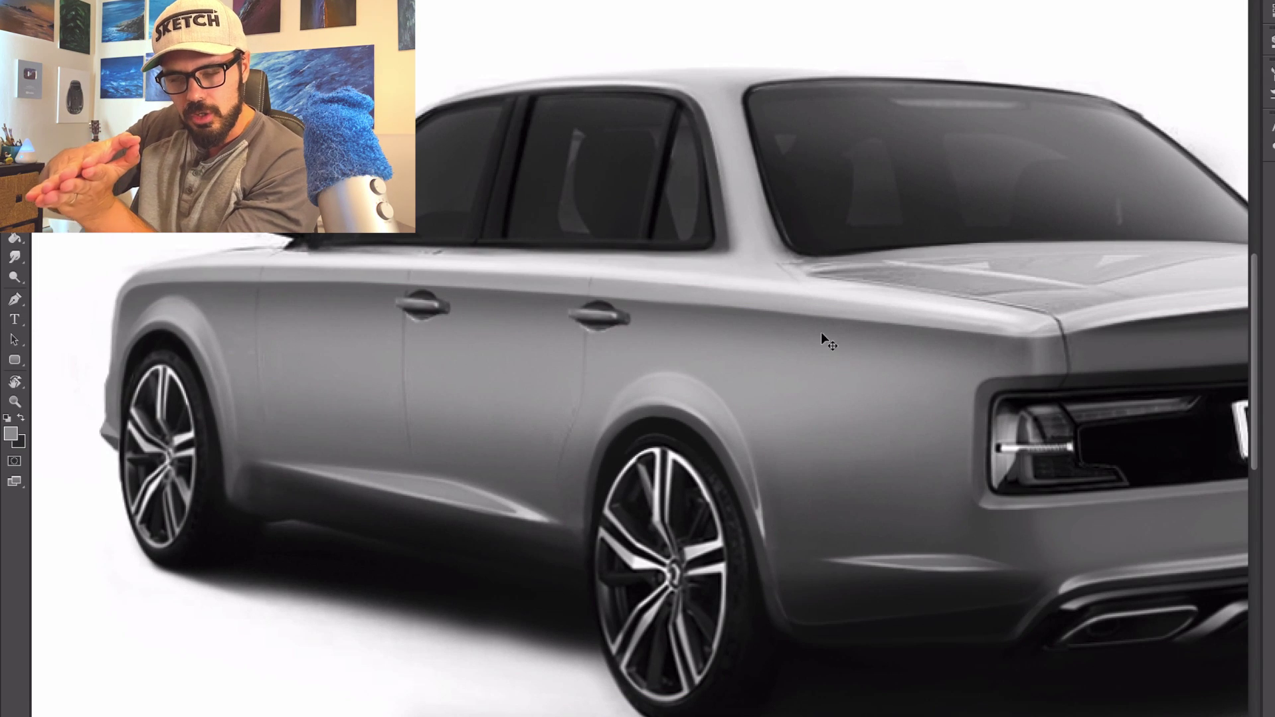
- Paint over the old door shut lines with soft grey brush strokes along the body side
right_click(633, 284)
key(Return)
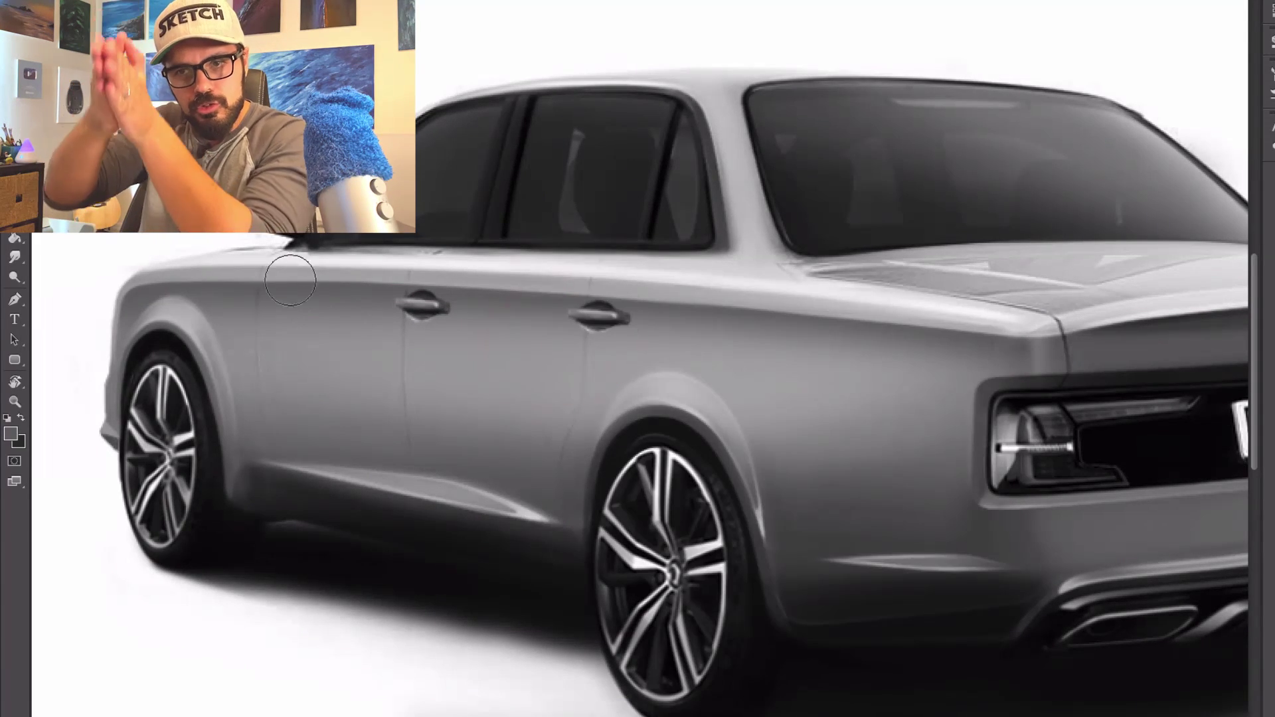
mouse_move(407, 447)
mouse_down()
mouse_move(651, 369)
mouse_move(485, 339)
mouse_up()
drag(783, 325, 199, 302)
key(bracketleft)
key(bracketleft)
key(bracketleft)
drag(664, 282, 222, 275)
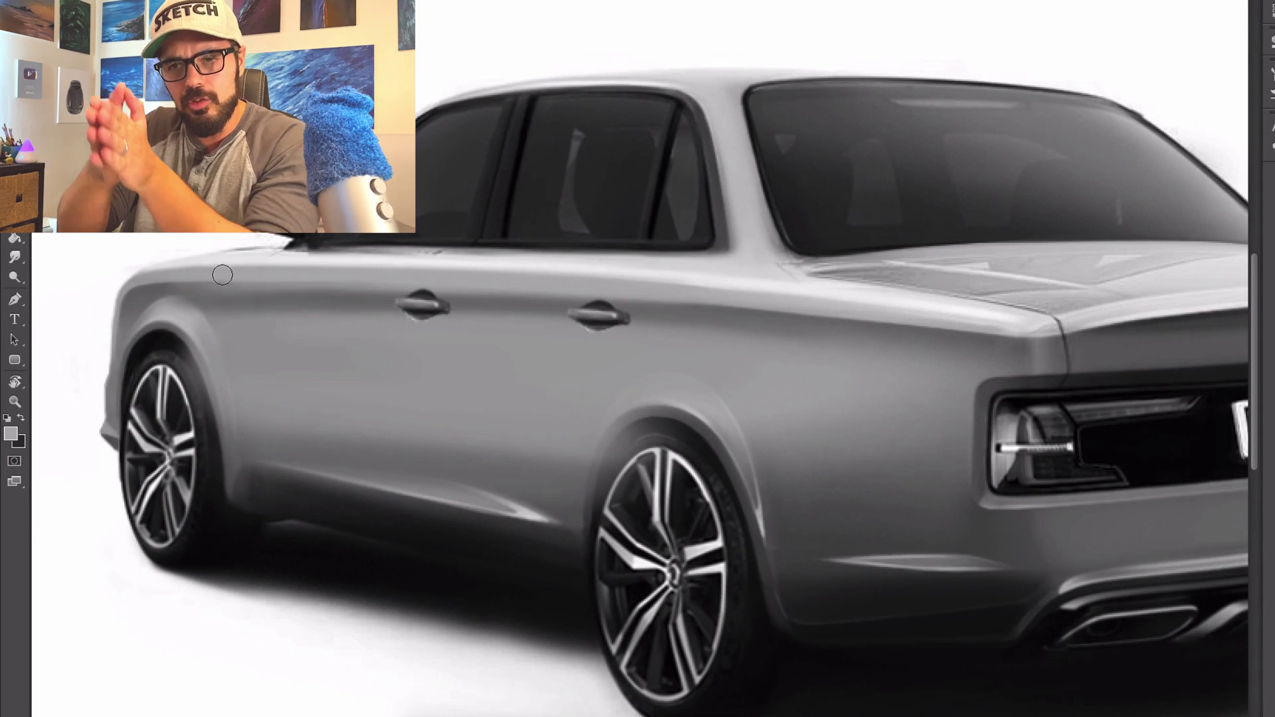
- Smooth the doors and the areas around both wheel arches with soft strokes in greys sampled from the bodywork
alt+click(467, 461)
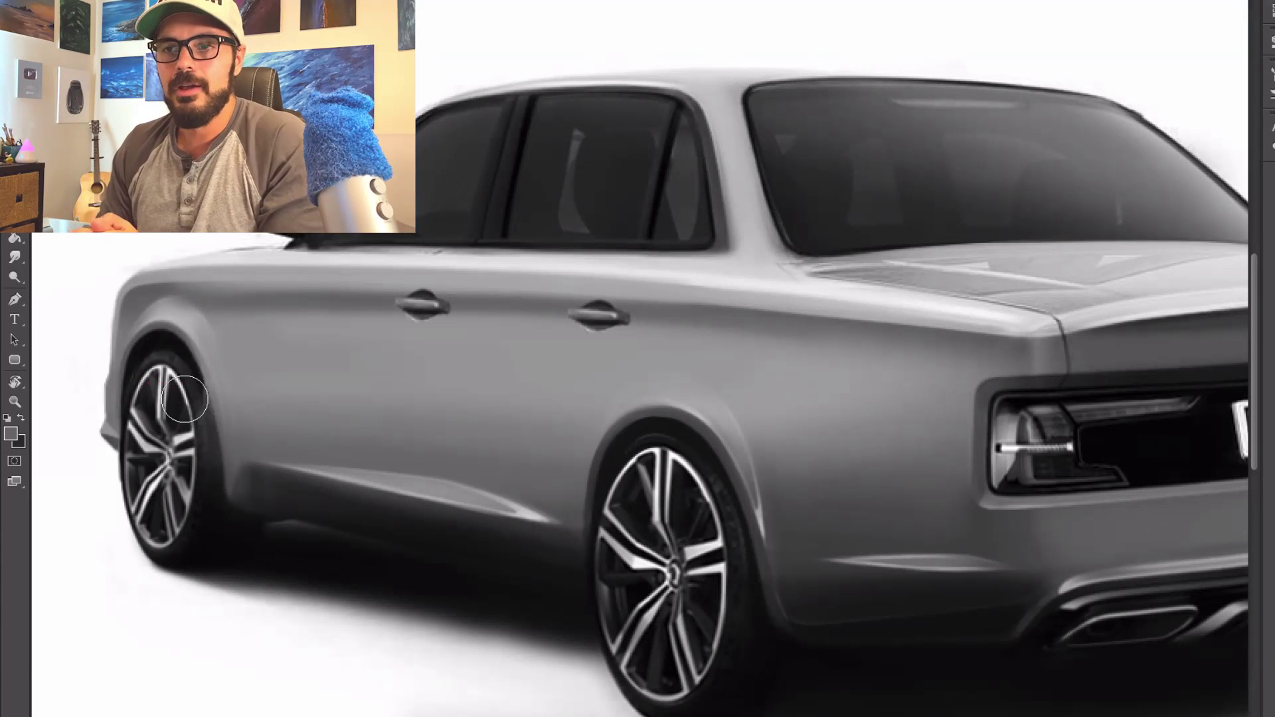
alt+click(750, 398)
drag(714, 405, 604, 428)
drag(130, 352, 203, 361)
drag(339, 327, 324, 332)
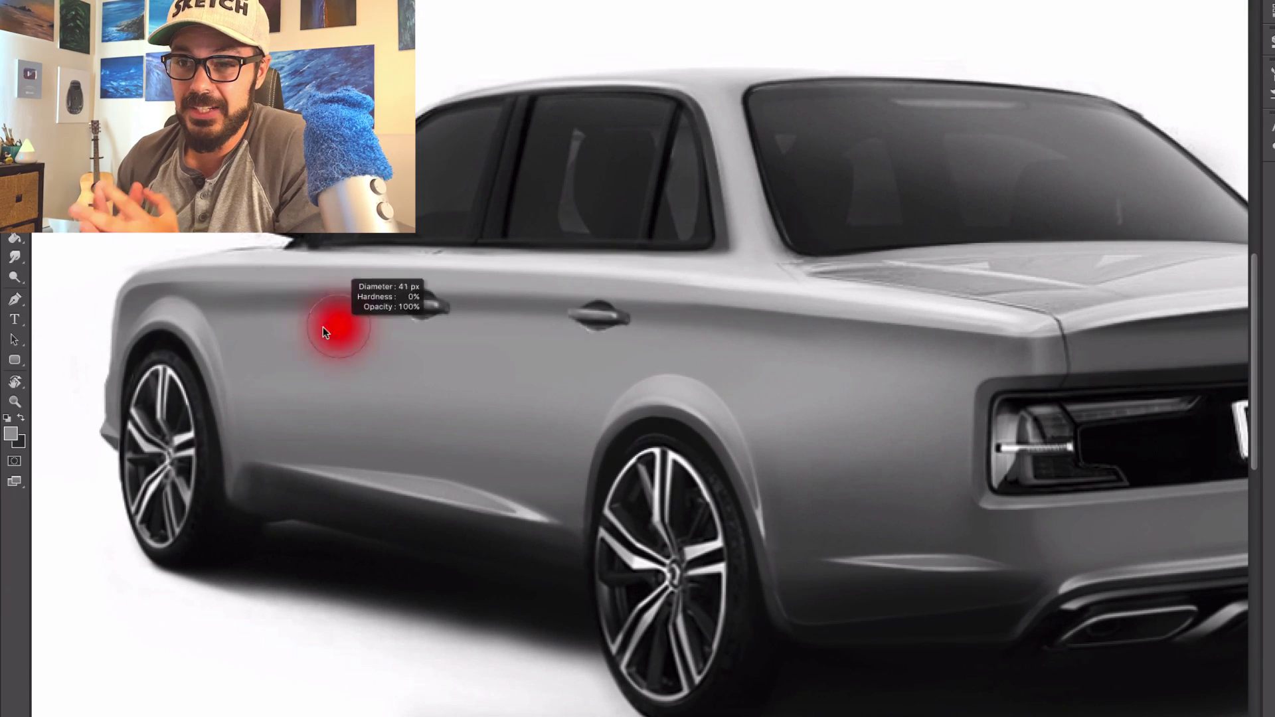
drag(166, 325, 930, 335)
- Paint a sampled dark shadow under the shoulder line along the whole body side and erase the overspill above it
alt+click(603, 315)
drag(136, 292, 1029, 338)
key(e)
mouse_move(168, 261)
mouse_down()
mouse_move(857, 293)
mouse_move(1019, 319)
mouse_up()
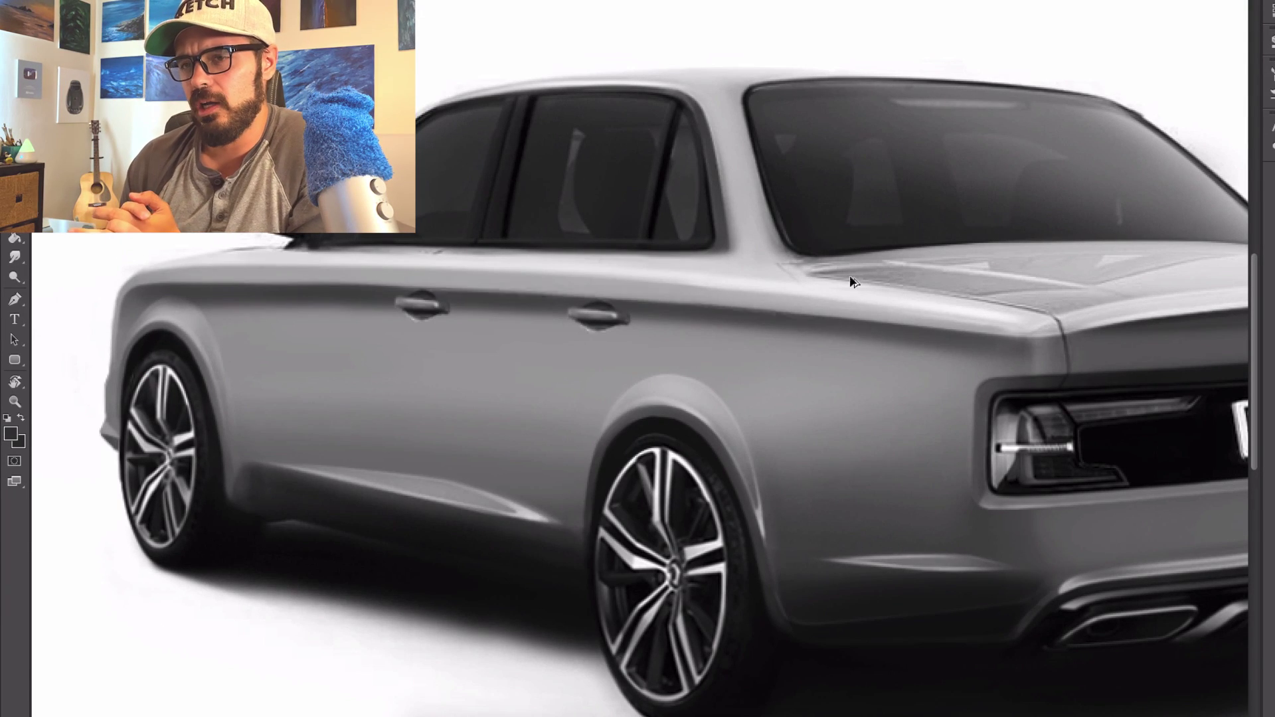
drag(522, 269, 629, 270)
mouse_move(739, 282)
mouse_down()
mouse_move(856, 292)
mouse_move(1019, 338)
mouse_up()
key(ctrl+minus)
right_click(473, 283)
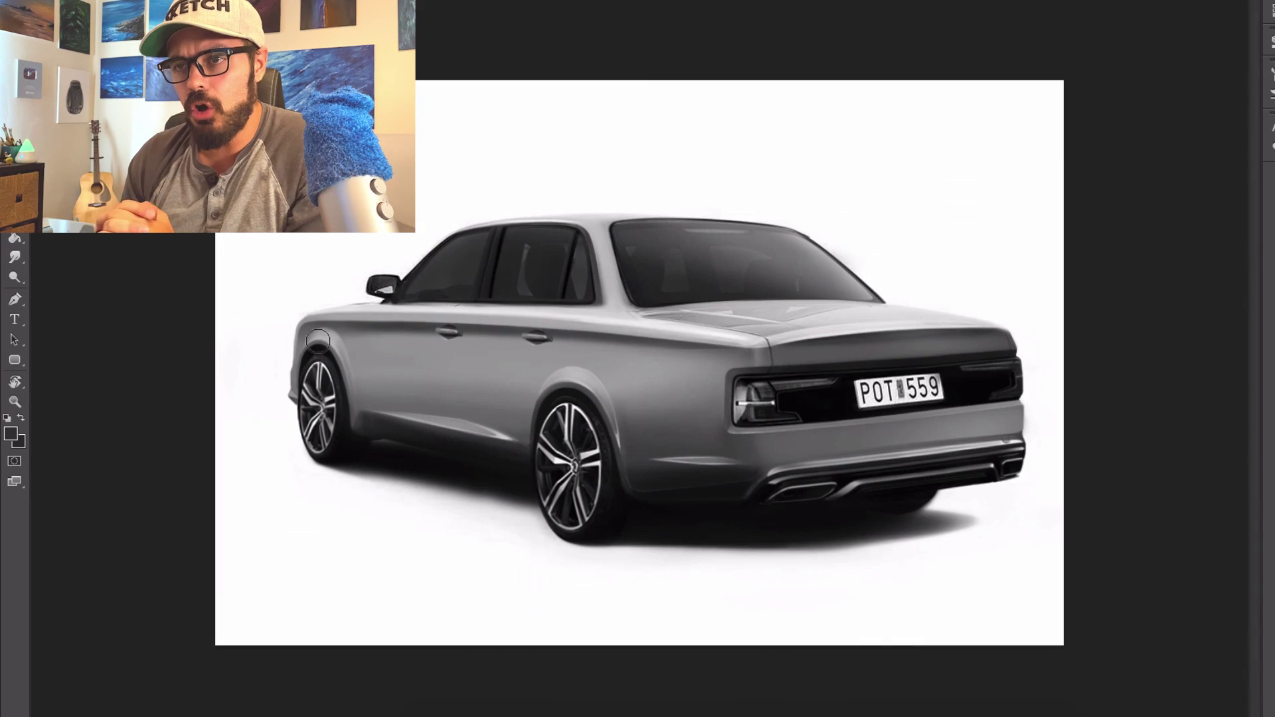
- Shade the boot lid's rear face just below its upper edge with a soft black brush at 0% hardness
scroll(465, 308, up, 3)
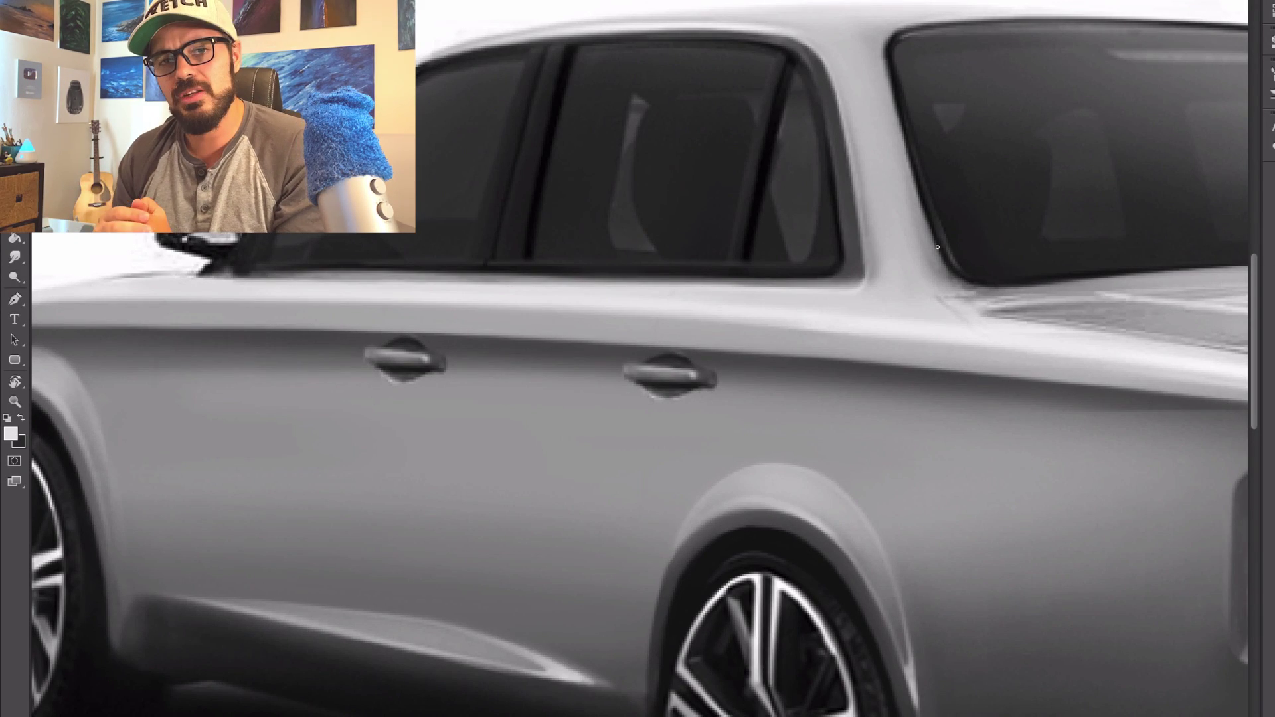
scroll(625, 424, down, 2)
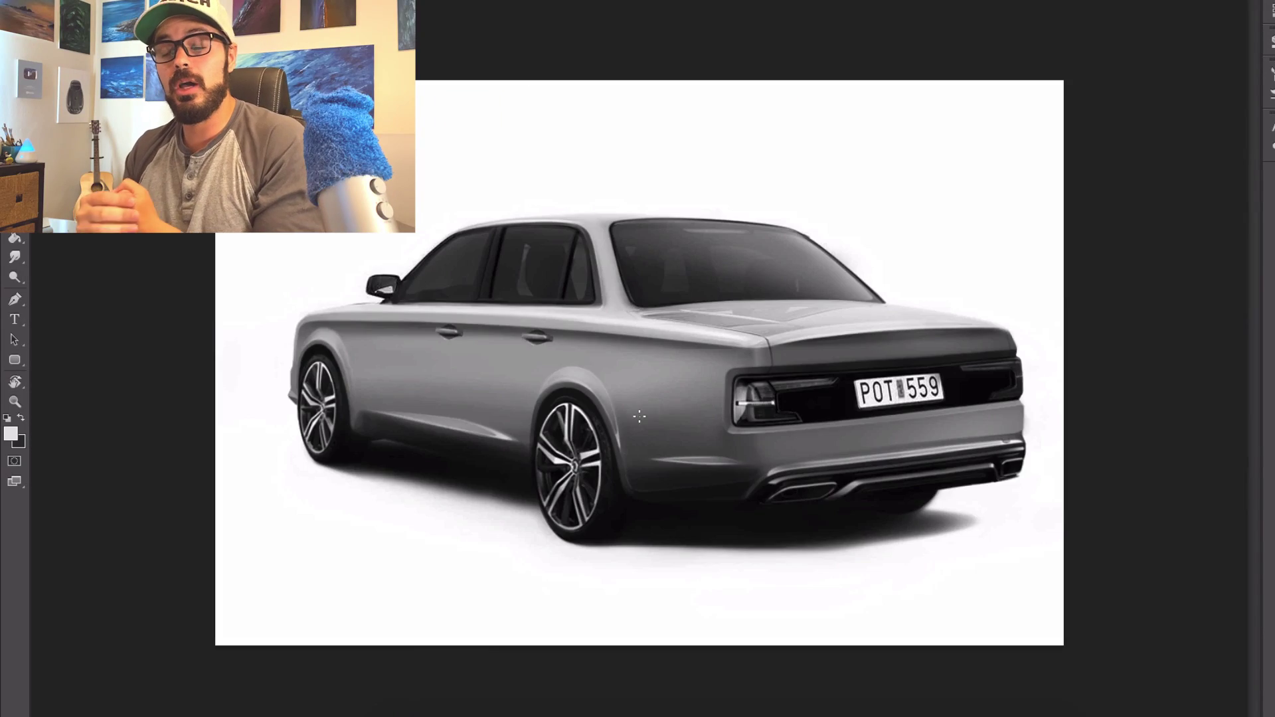
scroll(879, 418, up, 1)
drag(824, 249, 959, 199)
right_click(1014, 257)
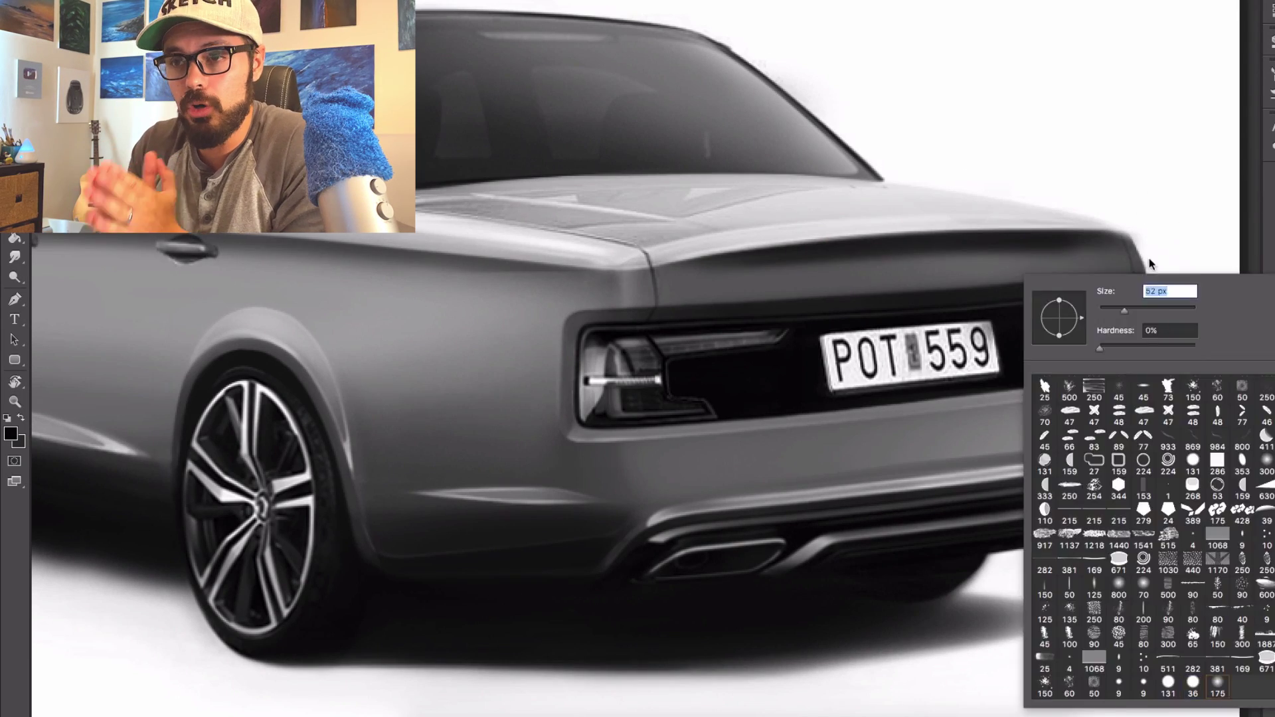
drag(1116, 242, 942, 254)
- Darken the rear bumper's crease above the diffuser with soft black strokes and set the rotated canvas upright again
scroll(719, 533, down, 2)
scroll(719, 532, up, 3)
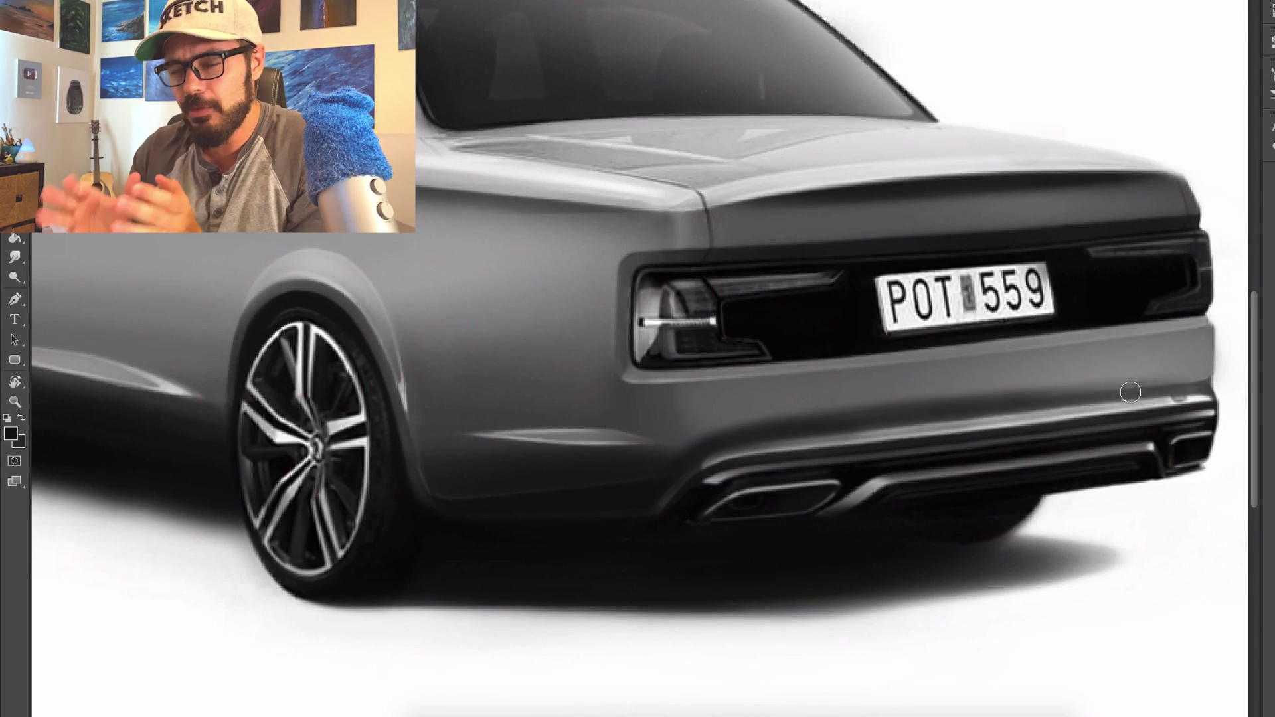
drag(984, 393, 765, 422)
drag(1056, 402, 407, 479)
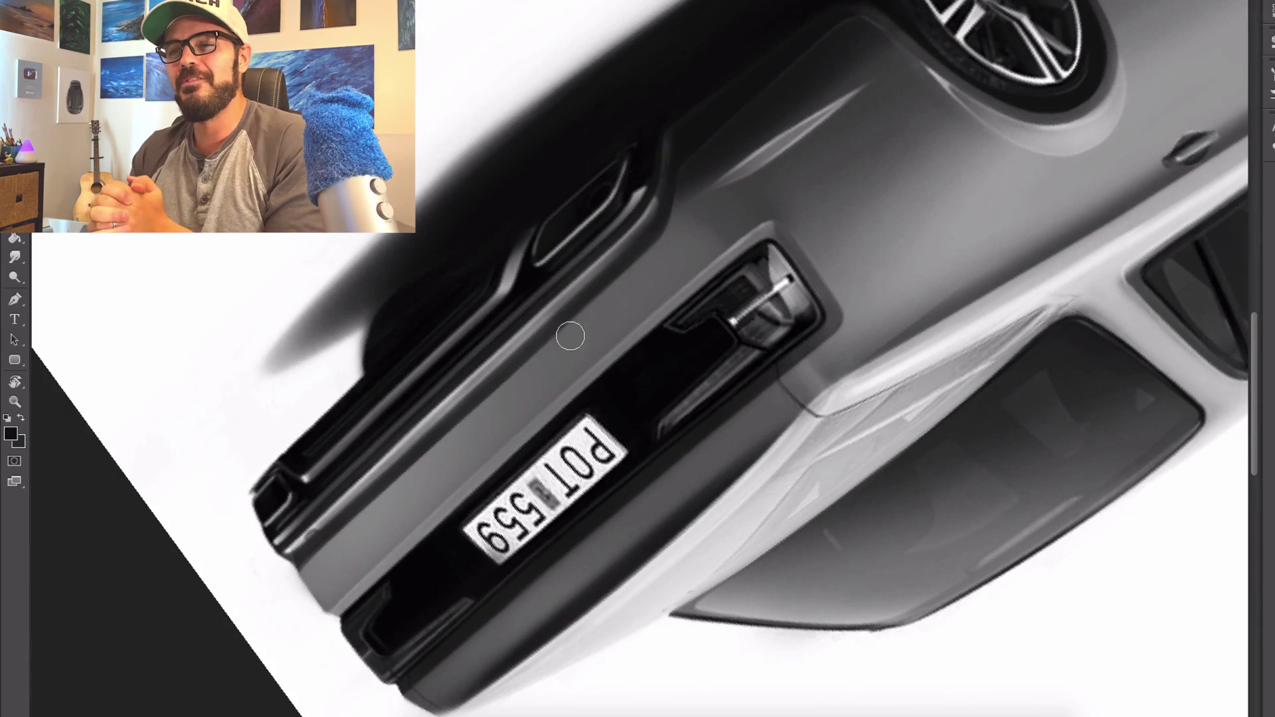
scroll(671, 223, down, 3)
key(r)
drag(372, 385, 928, 523)
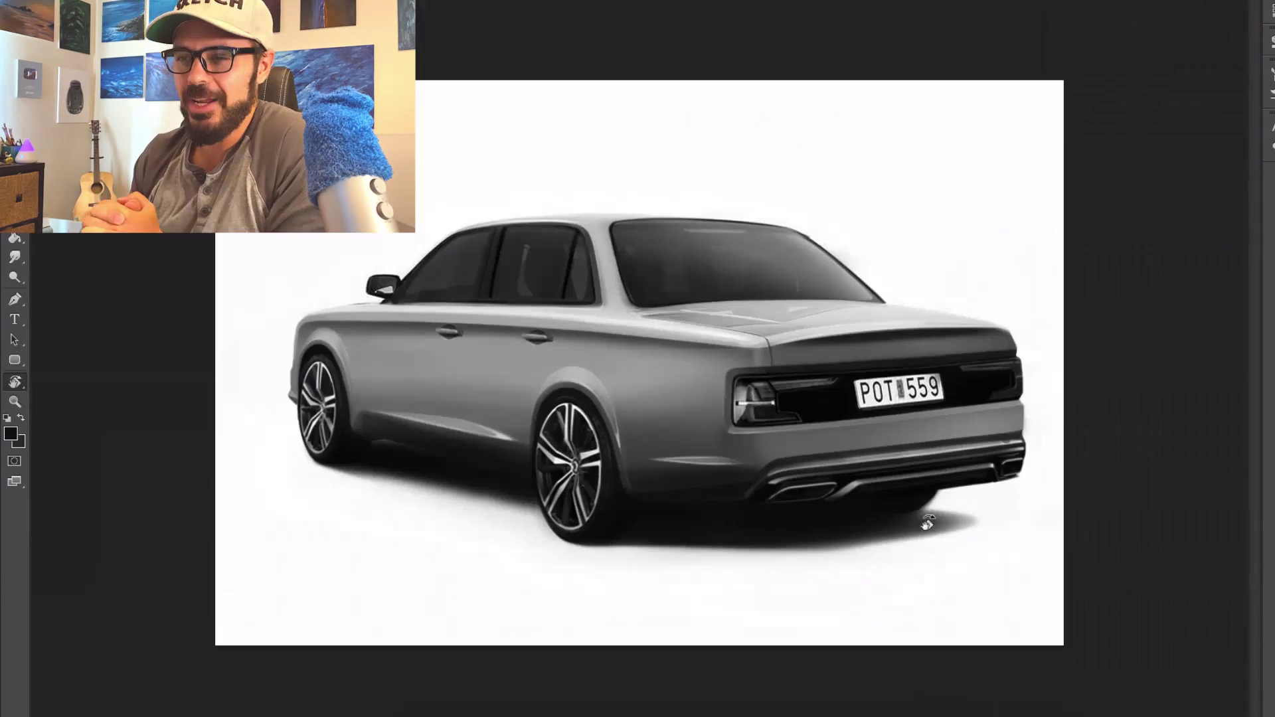
- Draw thin black shut lines around both doors with the Pen tool, following the rear wheel arch, and soften them
click(581, 351)
click(473, 536)
drag(458, 518, 832, 411)
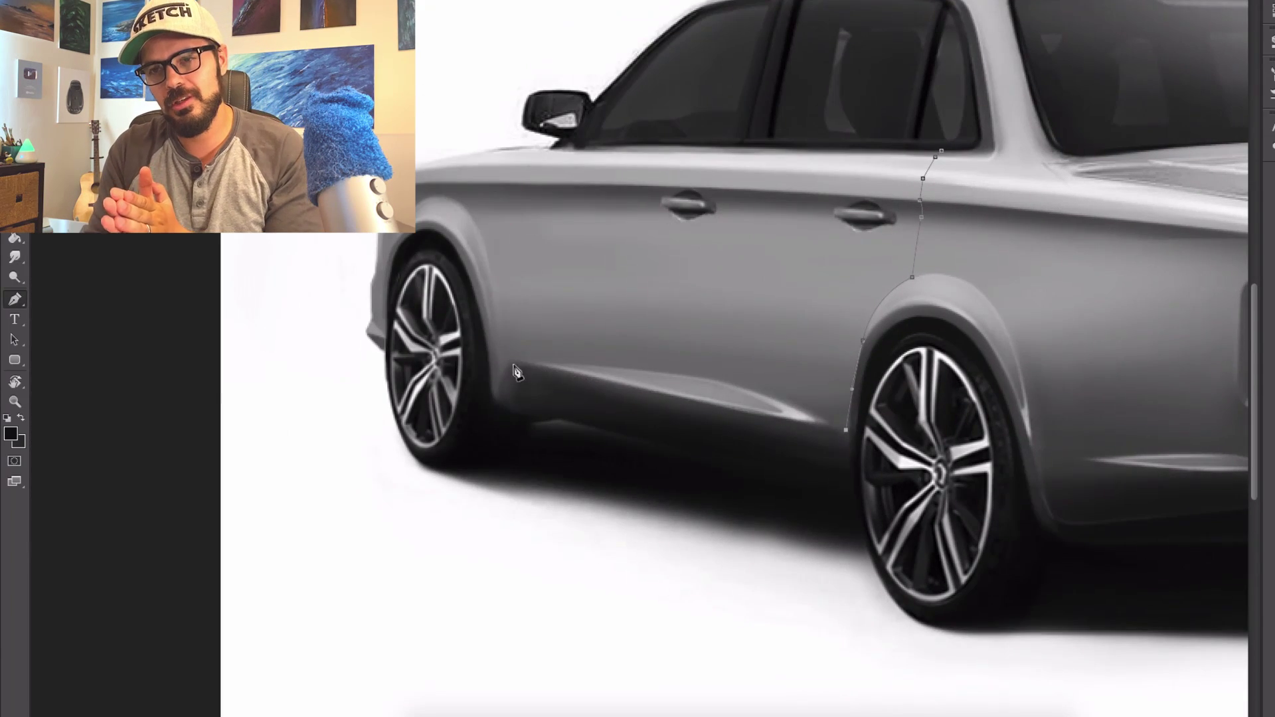
key(ctrl+0)
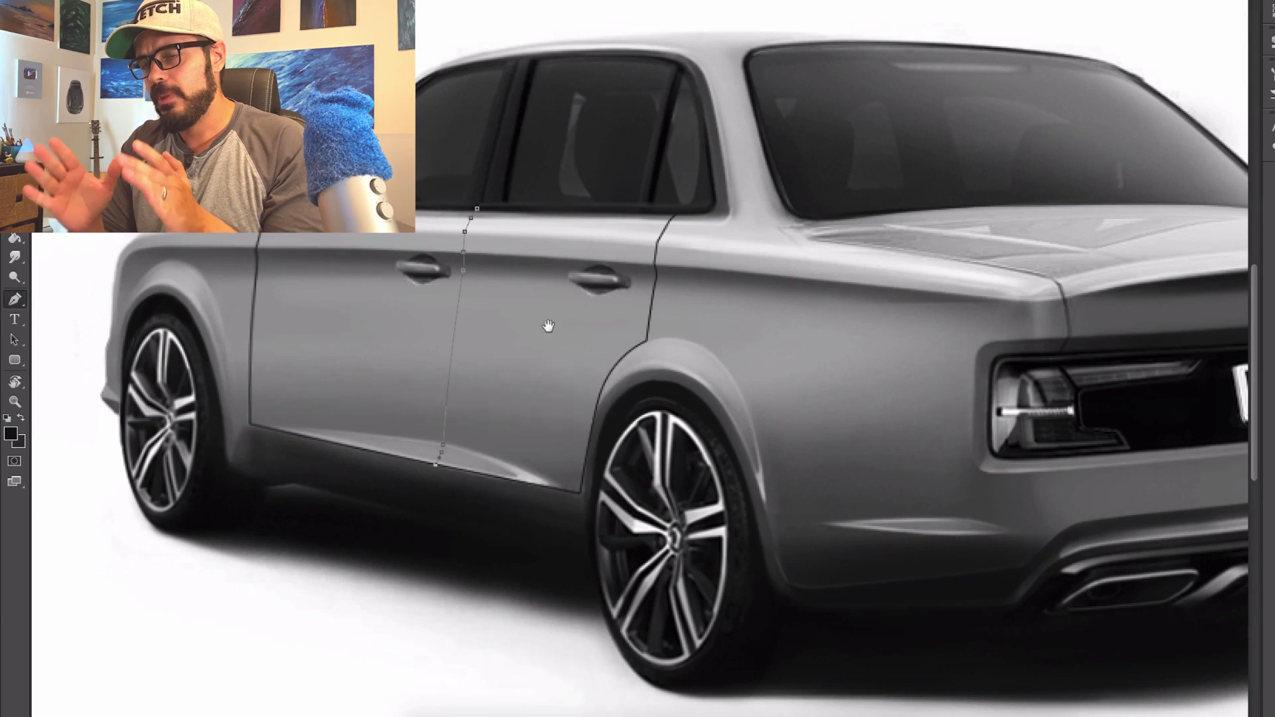
drag(548, 326, 442, 276)
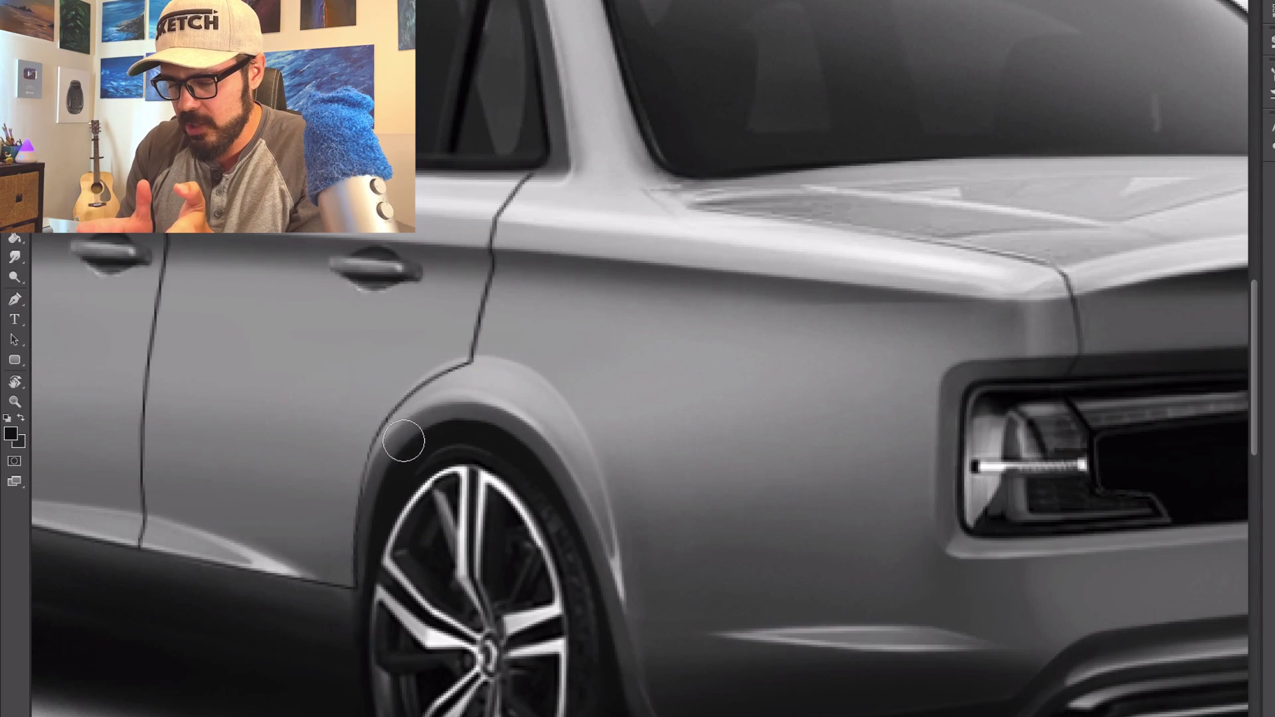
drag(510, 247, 499, 247)
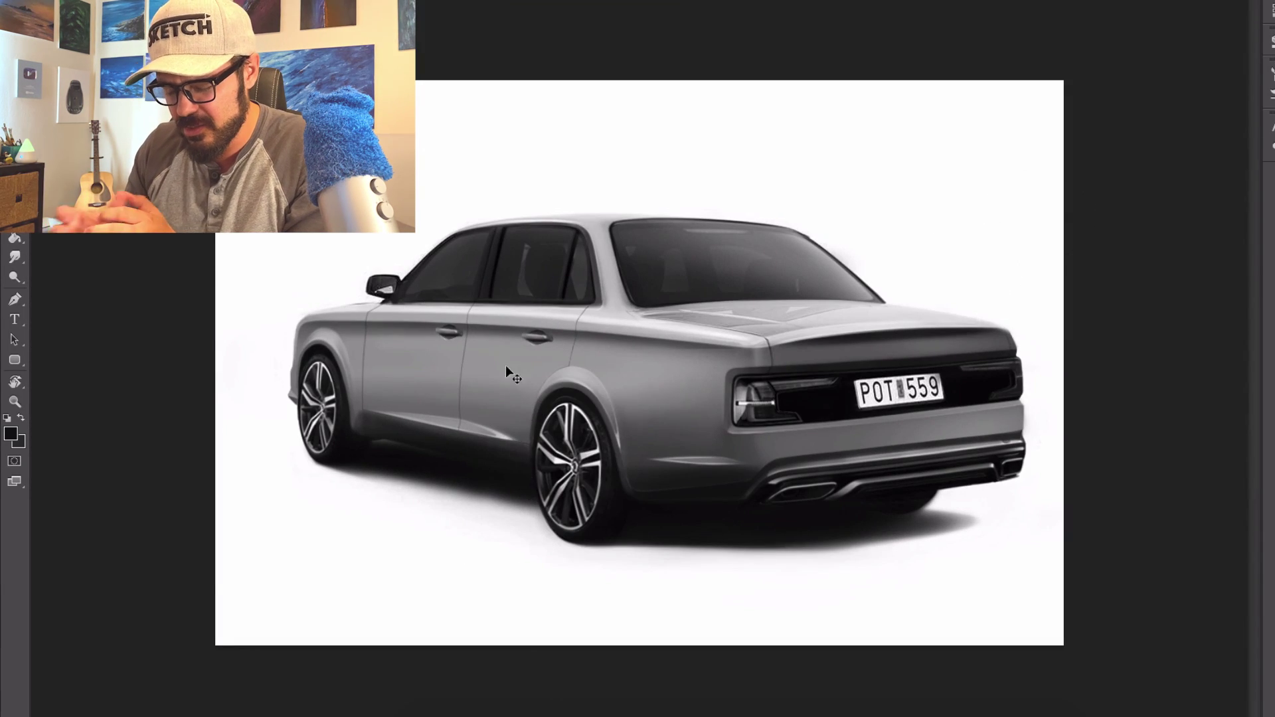
- Skew the door shut lines by about 6 degrees and select the rear door's back edge line
drag(486, 301, 470, 303)
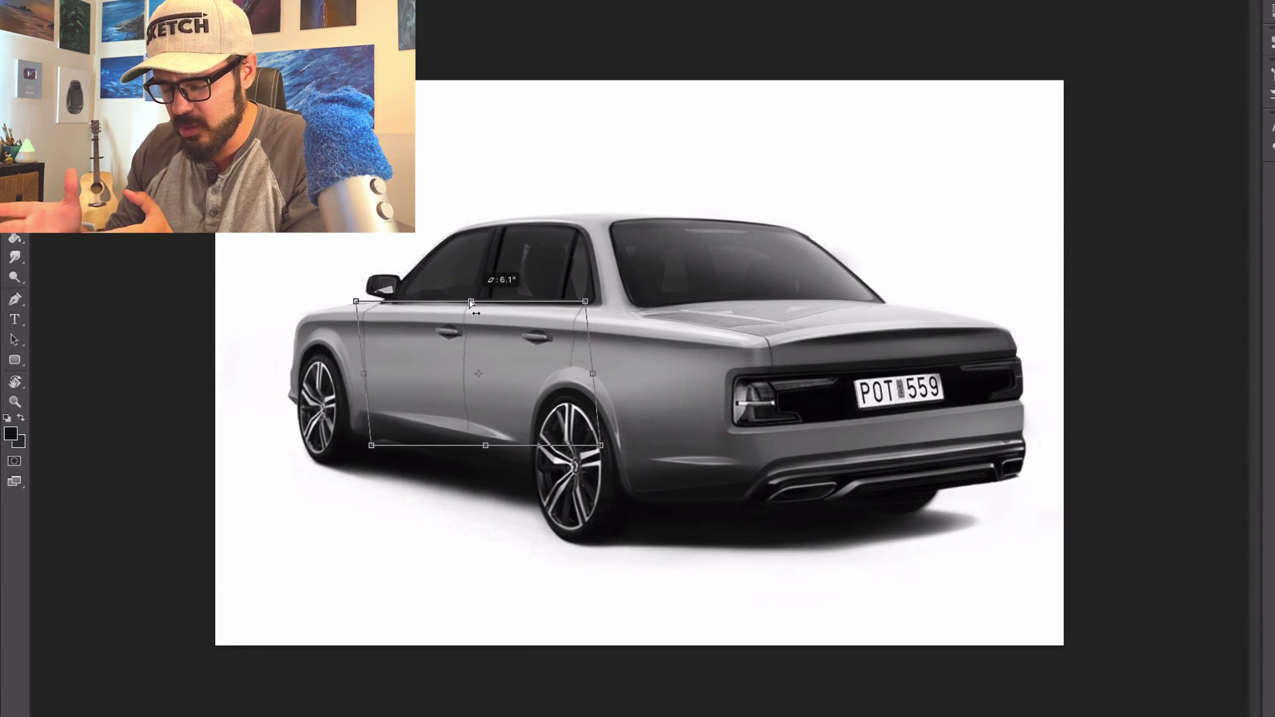
key(Return)
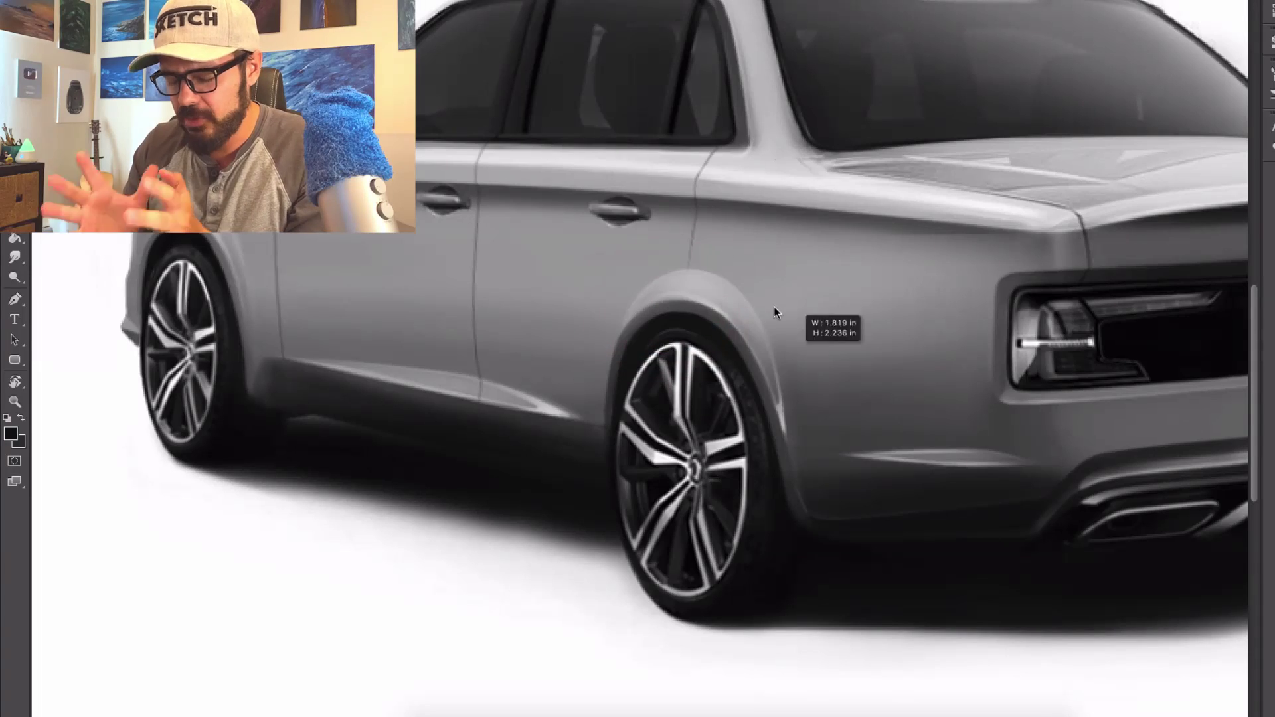
drag(775, 312, 631, 93)
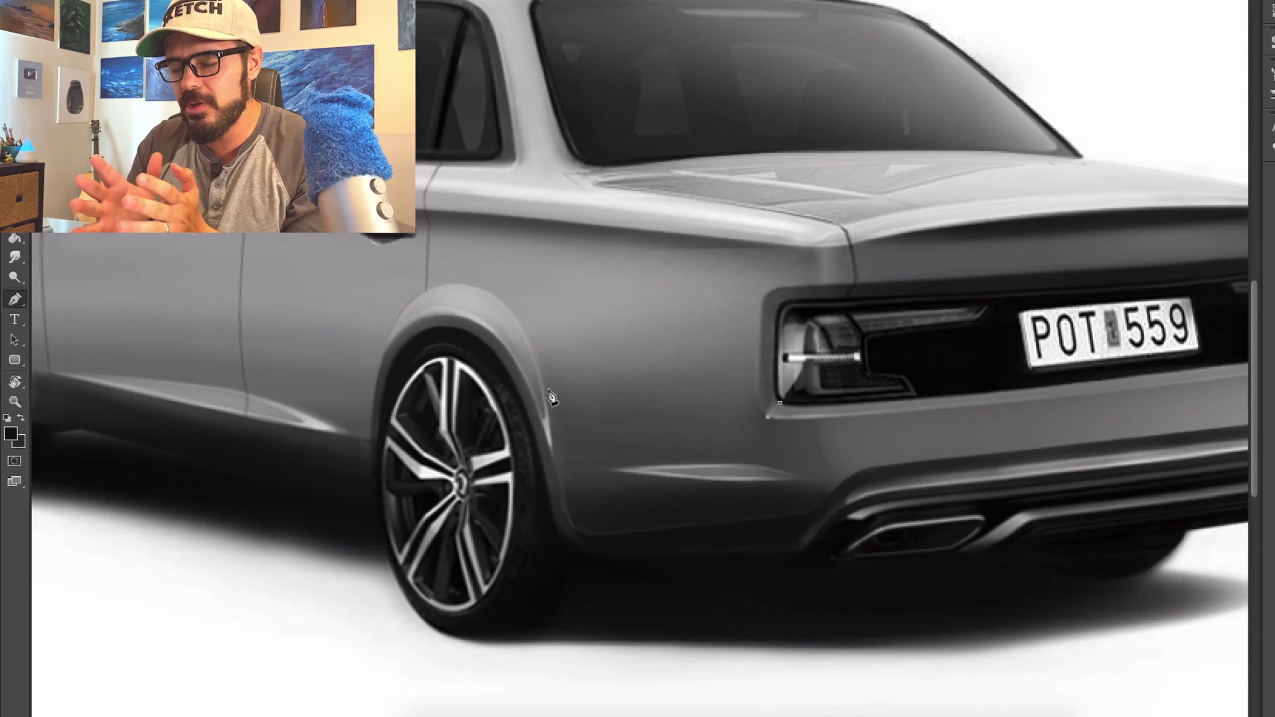
- Stroke a thin black Pen path as a panel line from the tail light's lower corner to the rear wheel arch
right_click(640, 391)
click(678, 490)
key(Return)
key(b)
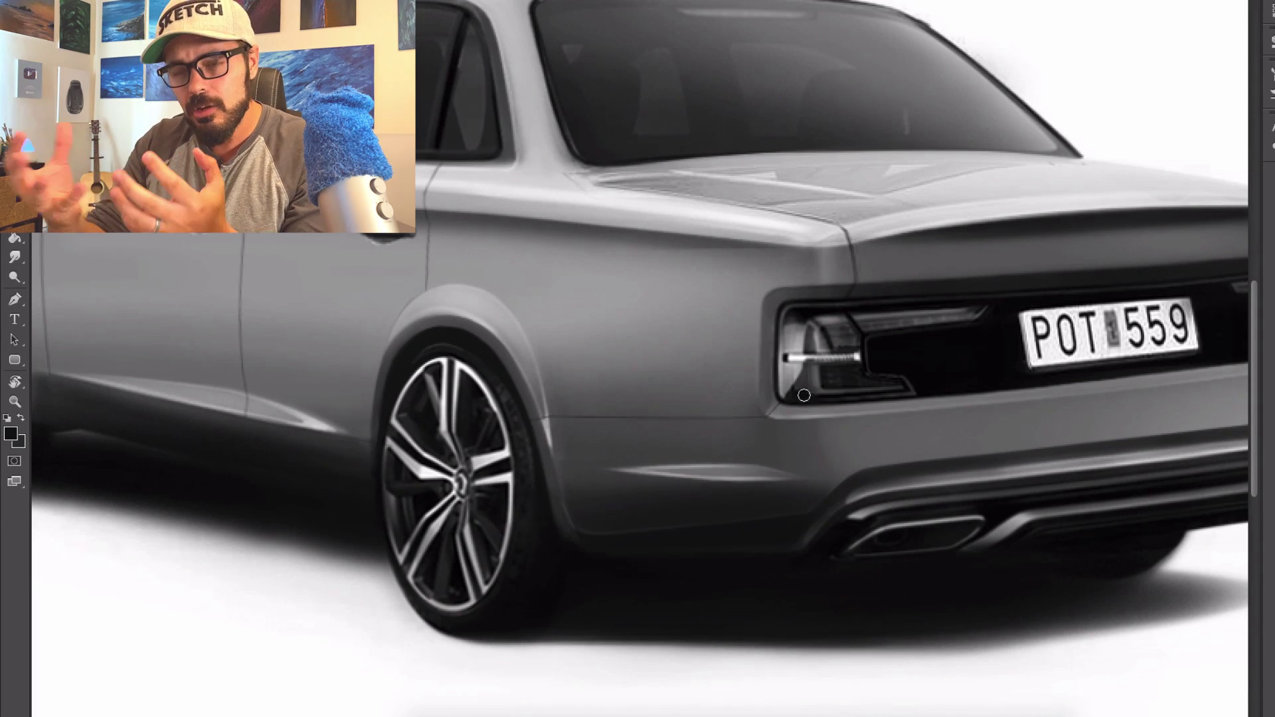
key(super+minus)
key(super+minus)
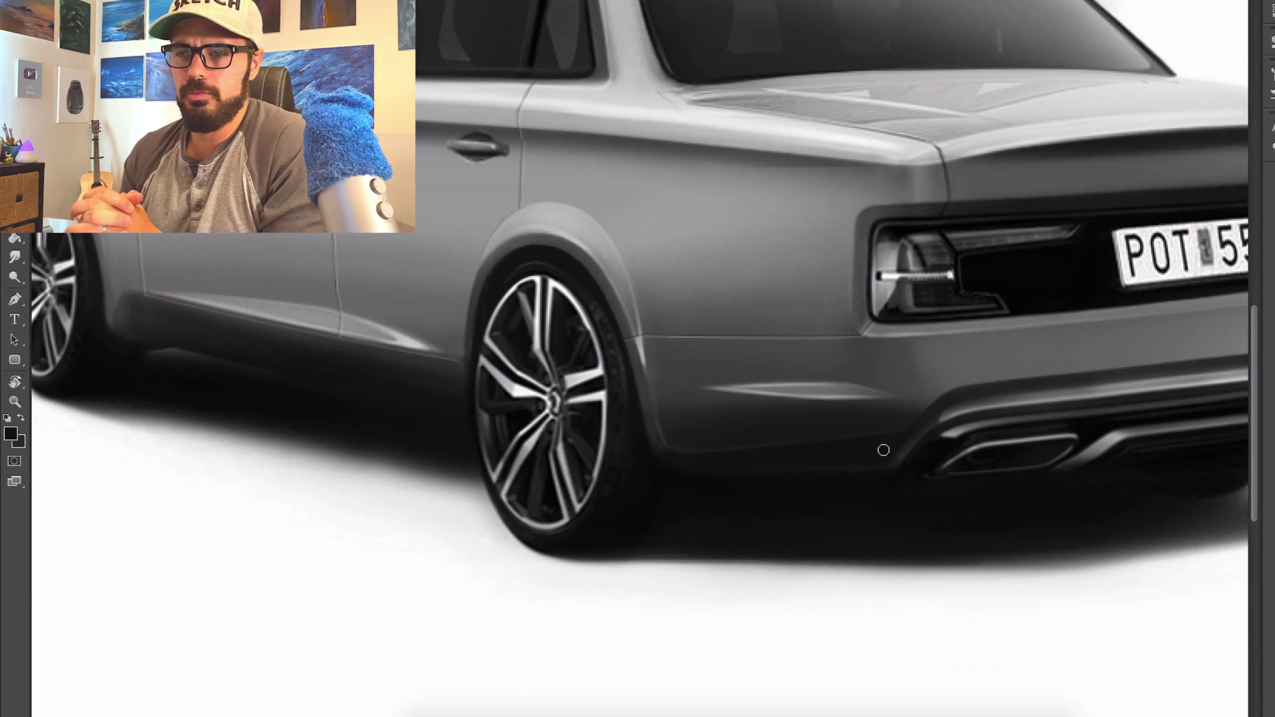
- Paint fine white highlights along the reflective crease on the rear bumper's side
key(x)
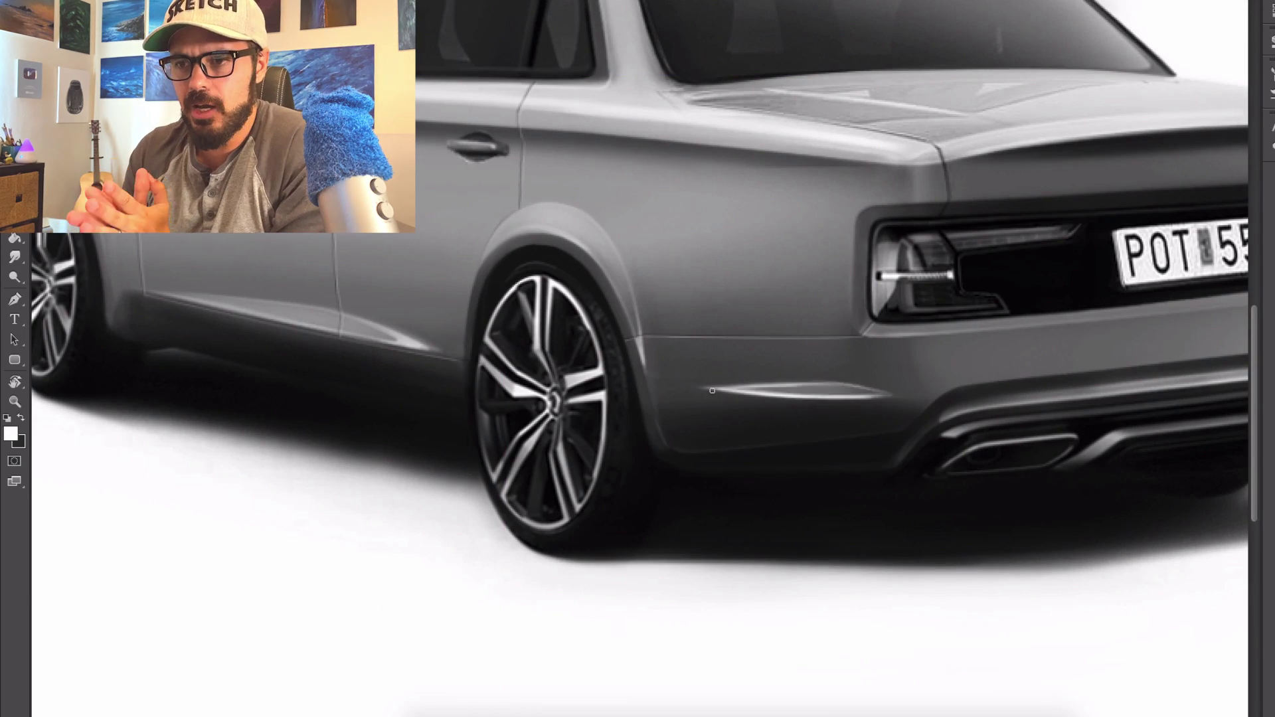
drag(729, 390, 882, 393)
scroll(918, 388, down, 5)
scroll(793, 497, up, 7)
- Brighten the outline of the near exhaust tip and the diffuser trim with fine white brush strokes
mouse_move(481, 263)
mouse_down()
mouse_move(647, 227)
mouse_move(603, 271)
mouse_up()
drag(889, 332, 382, 379)
drag(659, 222, 716, 199)
drag(598, 332, 916, 294)
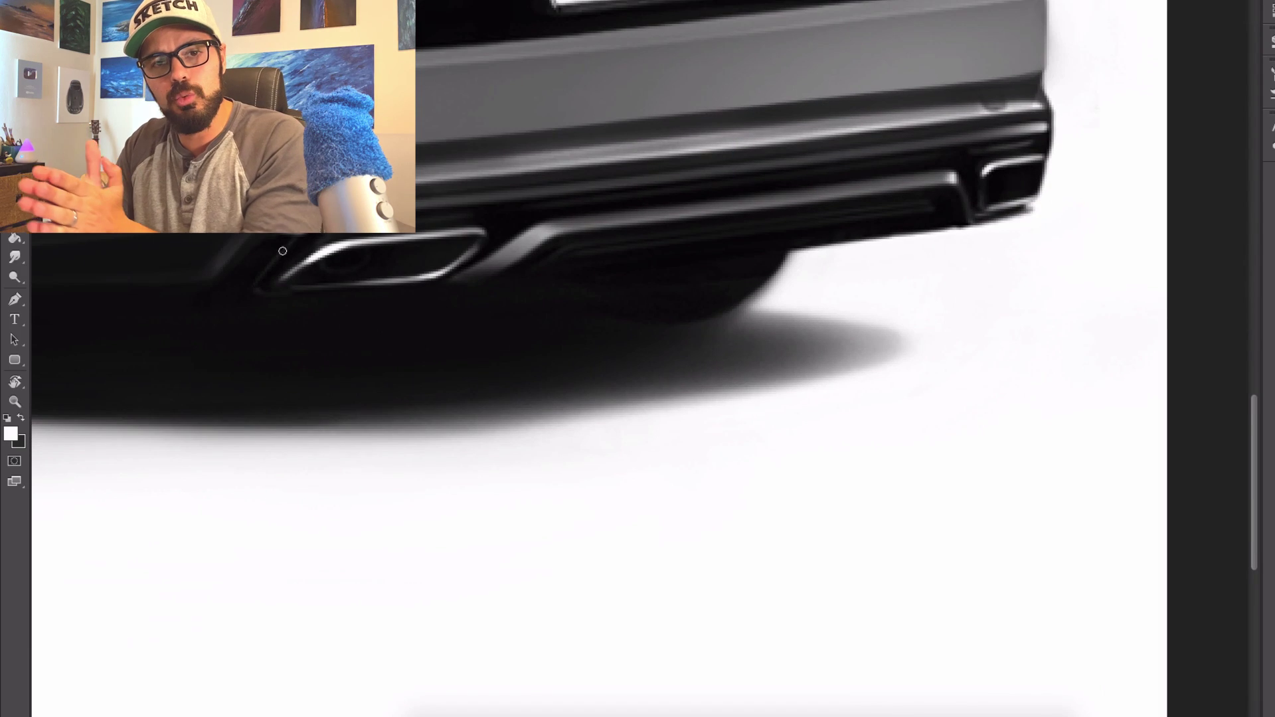
drag(266, 327, 499, 322)
key(super+plus)
key(super+minus)
key(super+minus)
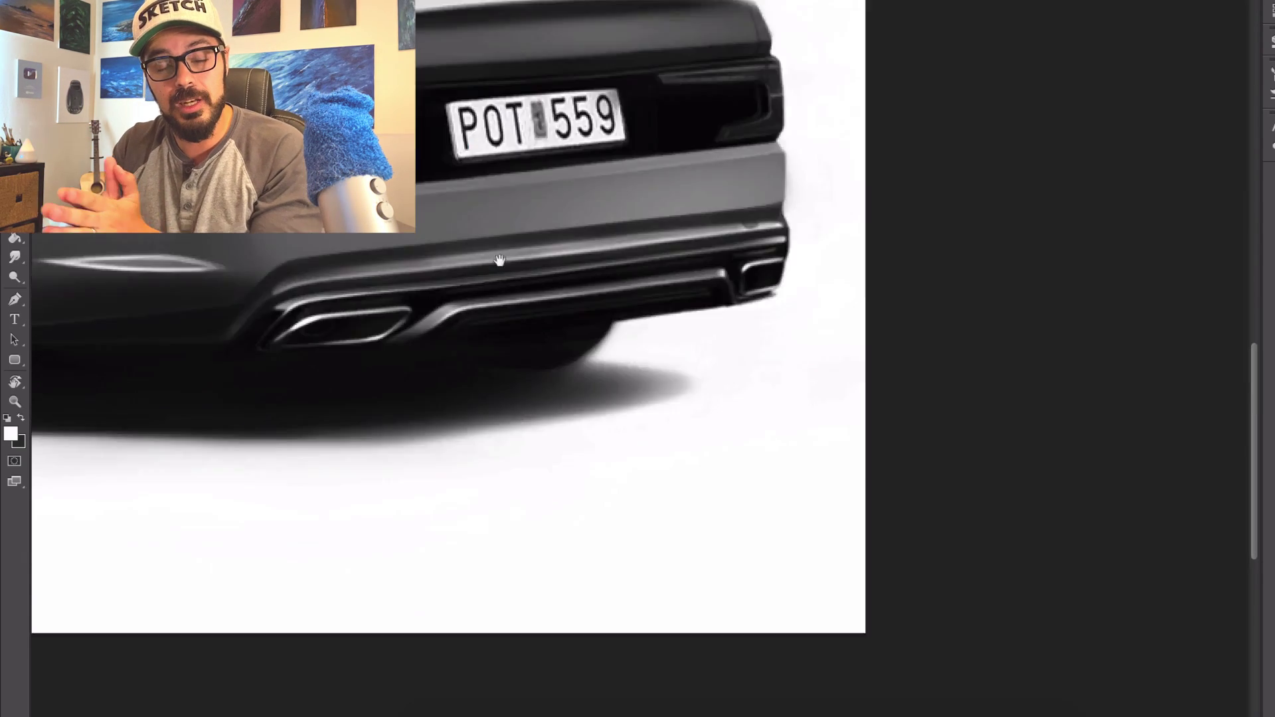
drag(497, 262, 1024, 338)
key(super+plus)
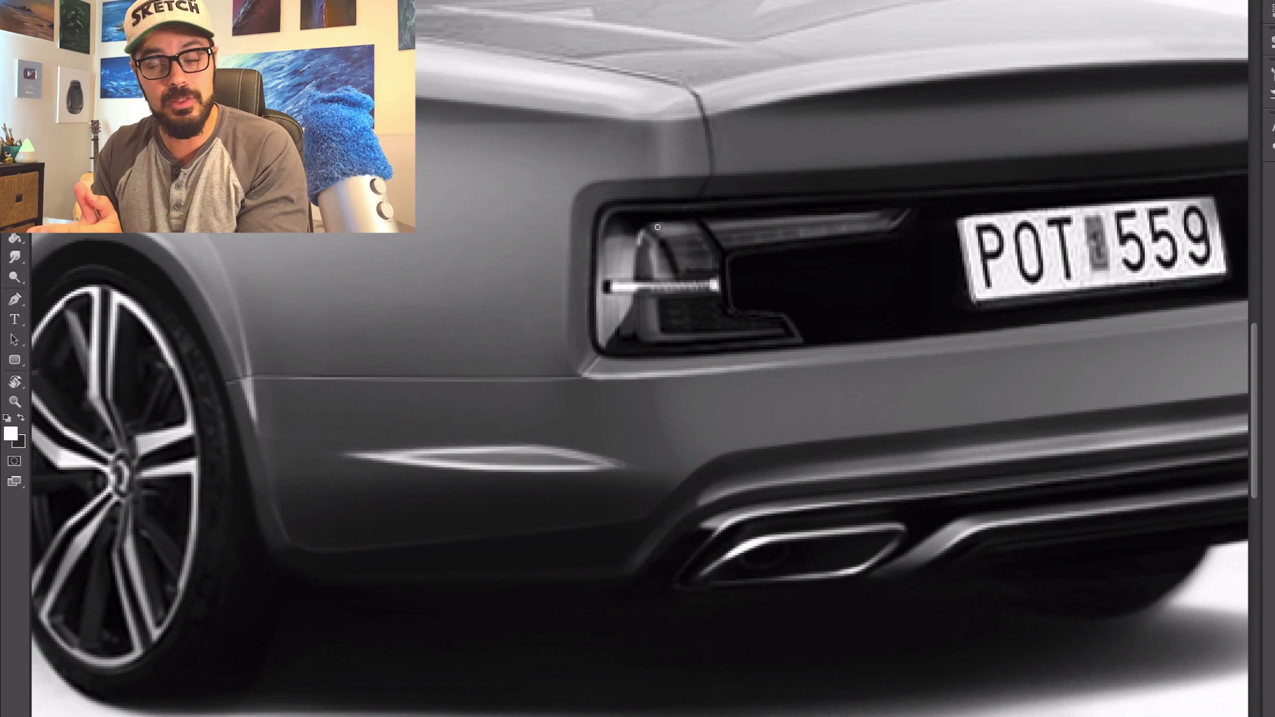
- Outline the tail lights' upper edges and inner light strips with fine white highlights
drag(658, 227, 896, 213)
drag(636, 208, 770, 201)
mouse_move(770, 206)
mouse_down()
mouse_move(375, 267)
mouse_move(803, 232)
mouse_up()
drag(879, 235, 1036, 220)
drag(980, 325, 1045, 298)
drag(891, 99, 1007, 223)
drag(428, 279, 1052, 231)
mouse_move(584, 251)
mouse_down()
mouse_move(696, 224)
mouse_move(915, 102)
mouse_up()
mouse_move(223, 292)
mouse_down()
mouse_move(516, 282)
mouse_move(579, 391)
mouse_up()
drag(425, 279, 844, 475)
drag(393, 235, 1062, 302)
drag(1064, 307, 843, 293)
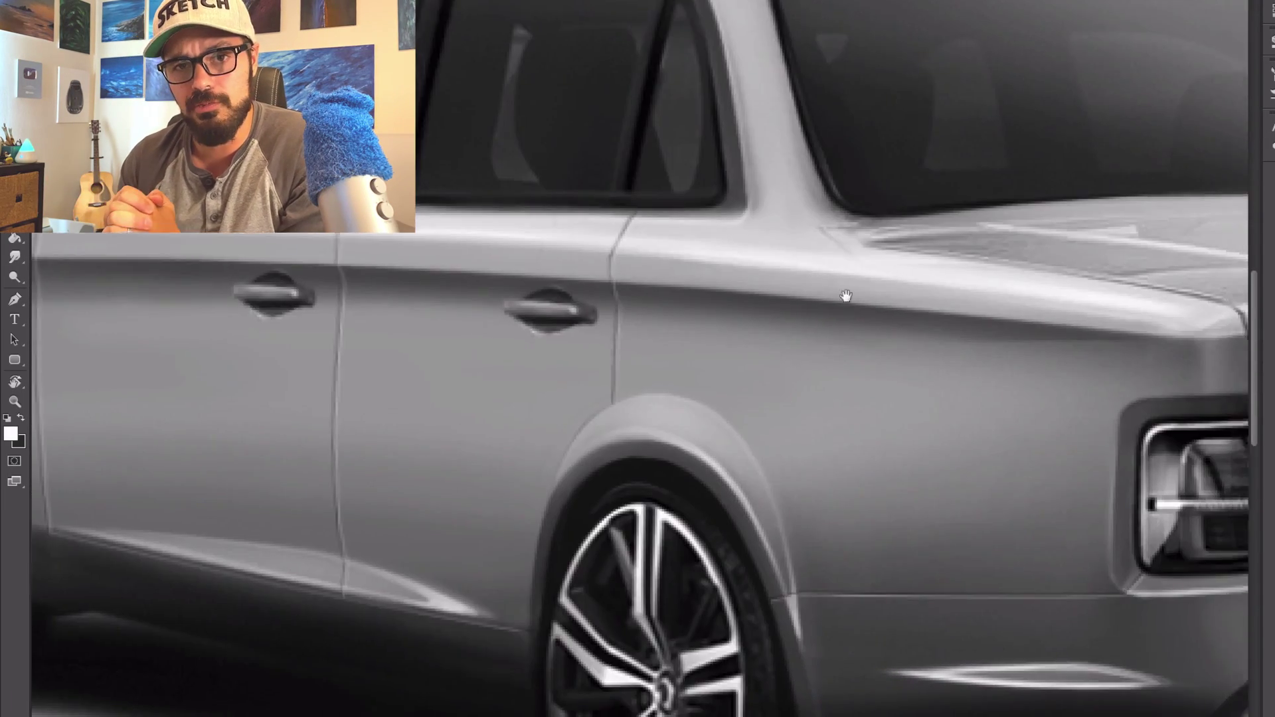
- Add fine white highlights to the crease above the sill across both doors
mouse_move(447, 683)
mouse_down()
mouse_move(734, 480)
mouse_move(904, 491)
mouse_up()
mouse_move(638, 355)
mouse_down()
mouse_move(927, 415)
mouse_move(582, 331)
mouse_up()
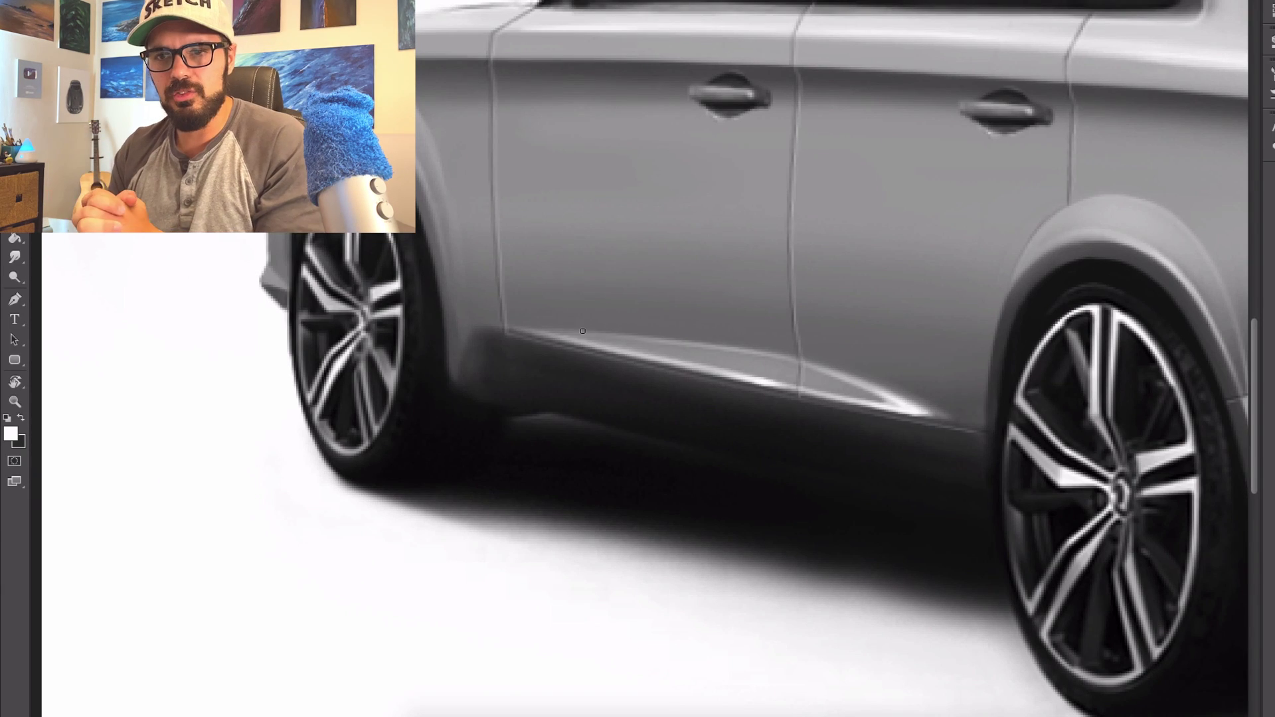
drag(417, 163, 441, 251)
drag(745, 123, 586, 357)
- Darken the lower frame of the side windows with fine strokes in sampled black
alt+click(582, 344)
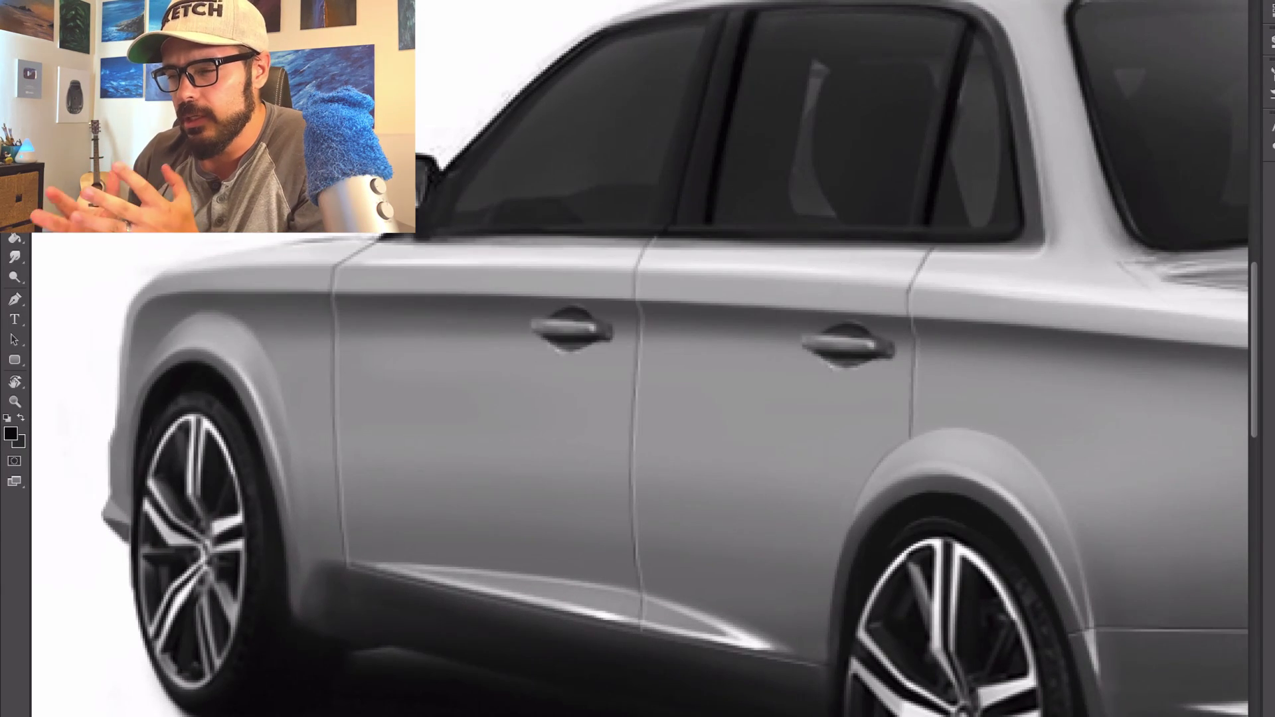
alt+click(383, 220)
alt+click(405, 244)
mouse_move(401, 239)
mouse_down()
mouse_move(1018, 228)
mouse_move(521, 274)
mouse_move(1036, 324)
mouse_up()
alt+click(425, 229)
alt+click(1021, 233)
- Trace the side windows' upper frame and the front pillar edge down to the mirror in sampled black
drag(618, 117, 966, 93)
drag(860, 89, 983, 96)
drag(758, 89, 982, 96)
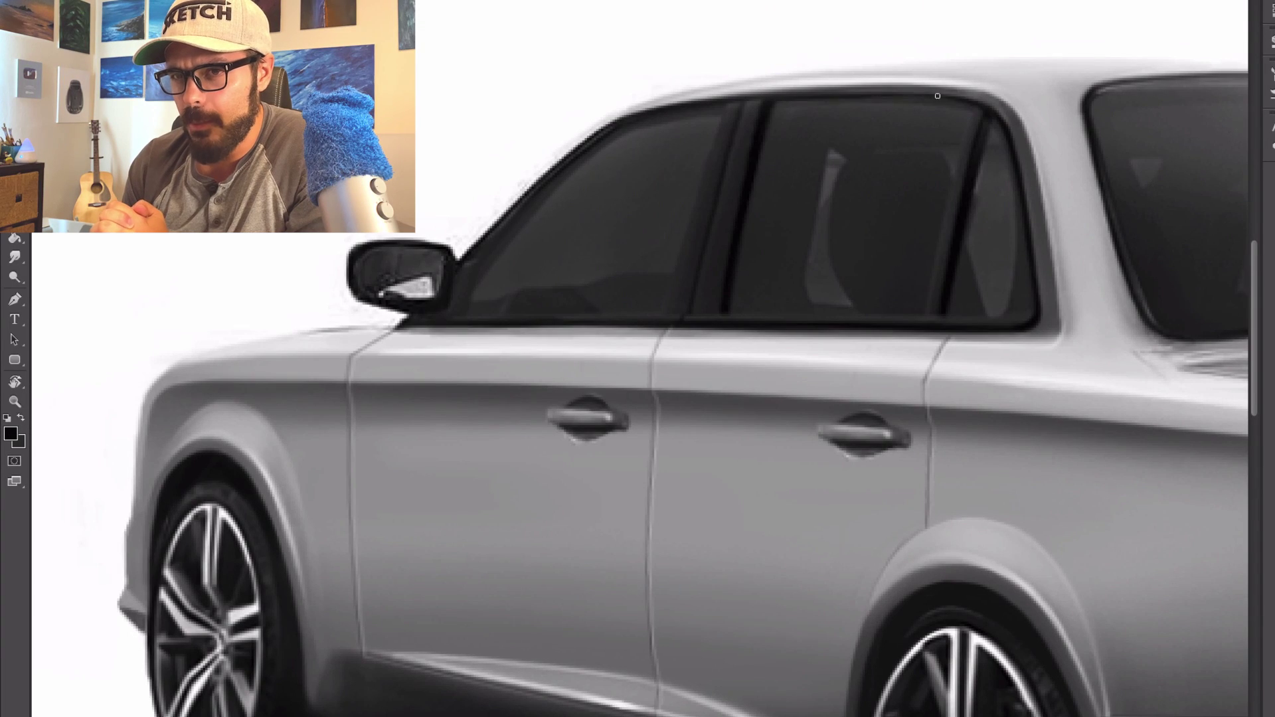
drag(895, 95, 942, 97)
alt+click(353, 309)
drag(454, 240, 613, 113)
alt+click(460, 271)
mouse_move(460, 271)
mouse_down()
mouse_move(721, 106)
mouse_move(944, 99)
mouse_up()
mouse_move(867, 97)
mouse_down()
mouse_move(982, 114)
mouse_move(469, 305)
mouse_up()
drag(510, 293, 914, 269)
key(ctrl+0)
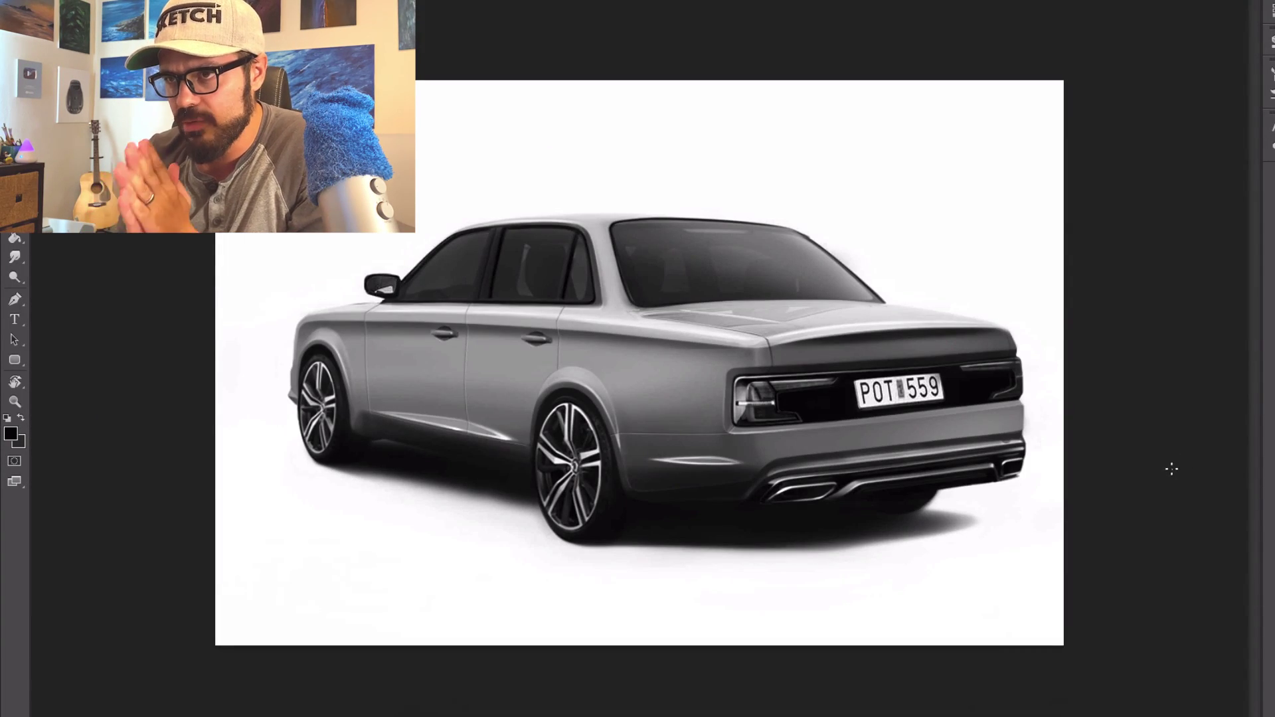
- Place VOLVO lettering across the boot lid's rear face, remove its blue colour and scale it down
scroll(829, 475, up, 2)
drag(609, 249, 681, 425)
key(ctrl+d)
key(ctrl+0)
scroll(733, 367, up, 2)
key(b)
key(ctrl+0)
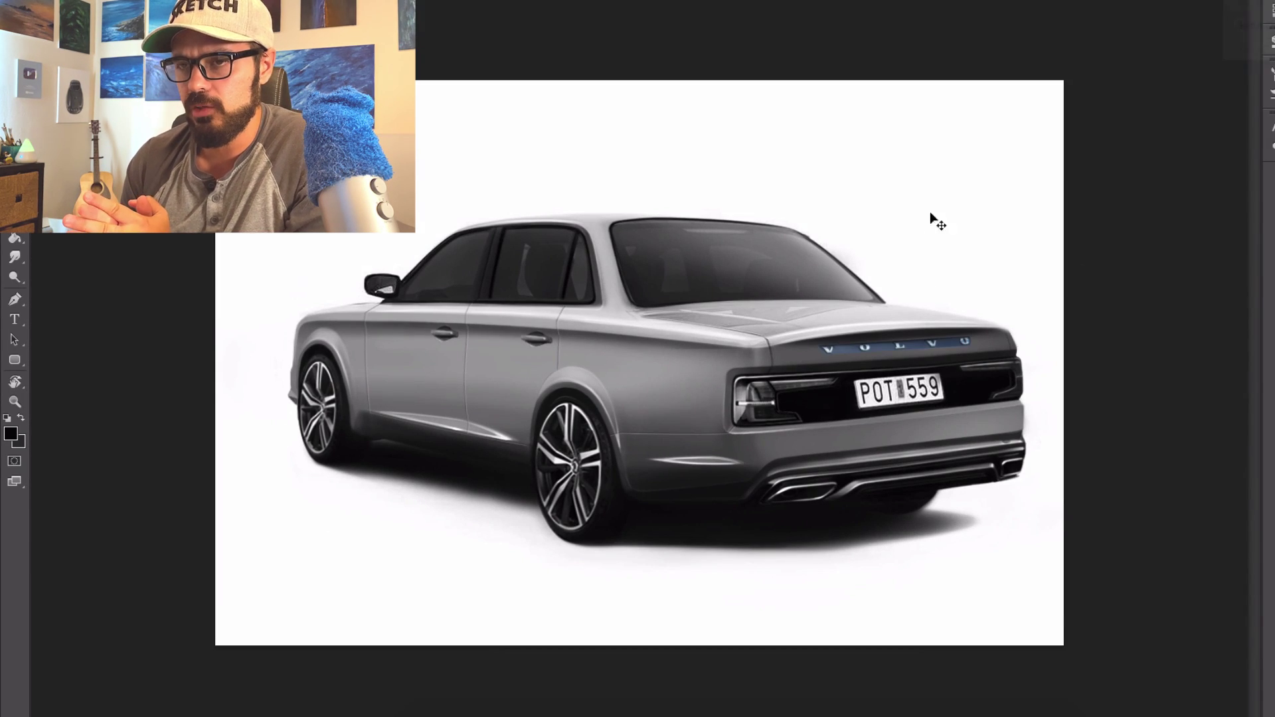
click(312, 309)
scroll(940, 395, up, 2)
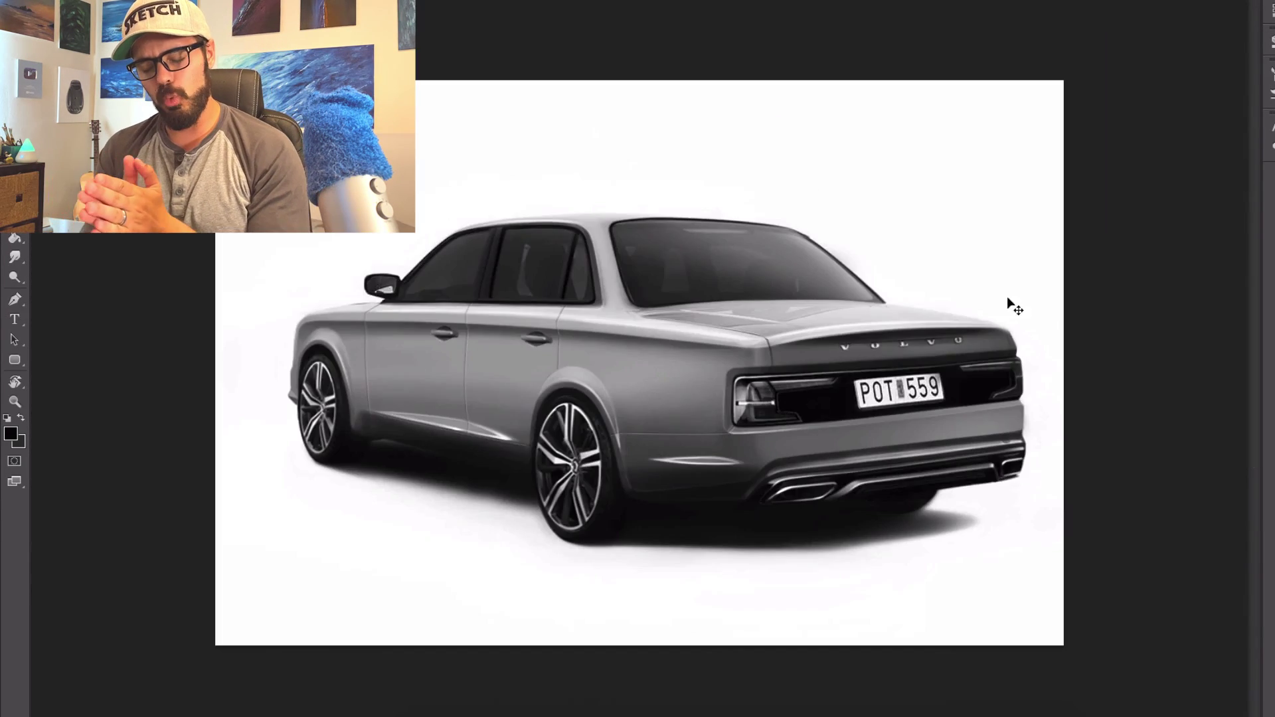
- Touch up the boot lid's rear upper edge above the VOLVO lettering with brush strokes in a sampled colour
scroll(888, 352, up, 2)
key(b)
alt+click(788, 335)
drag(923, 320, 1086, 314)
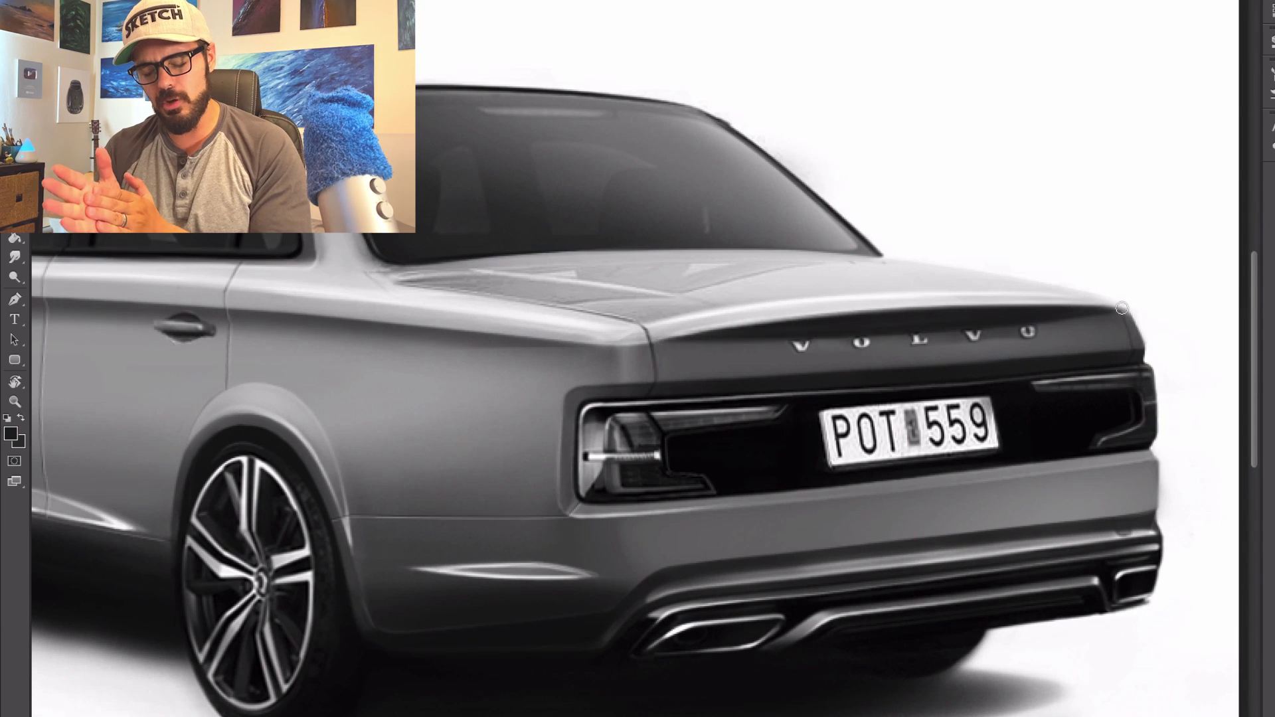
scroll(1122, 308, down, 2)
scroll(946, 339, up, 2)
key(o)
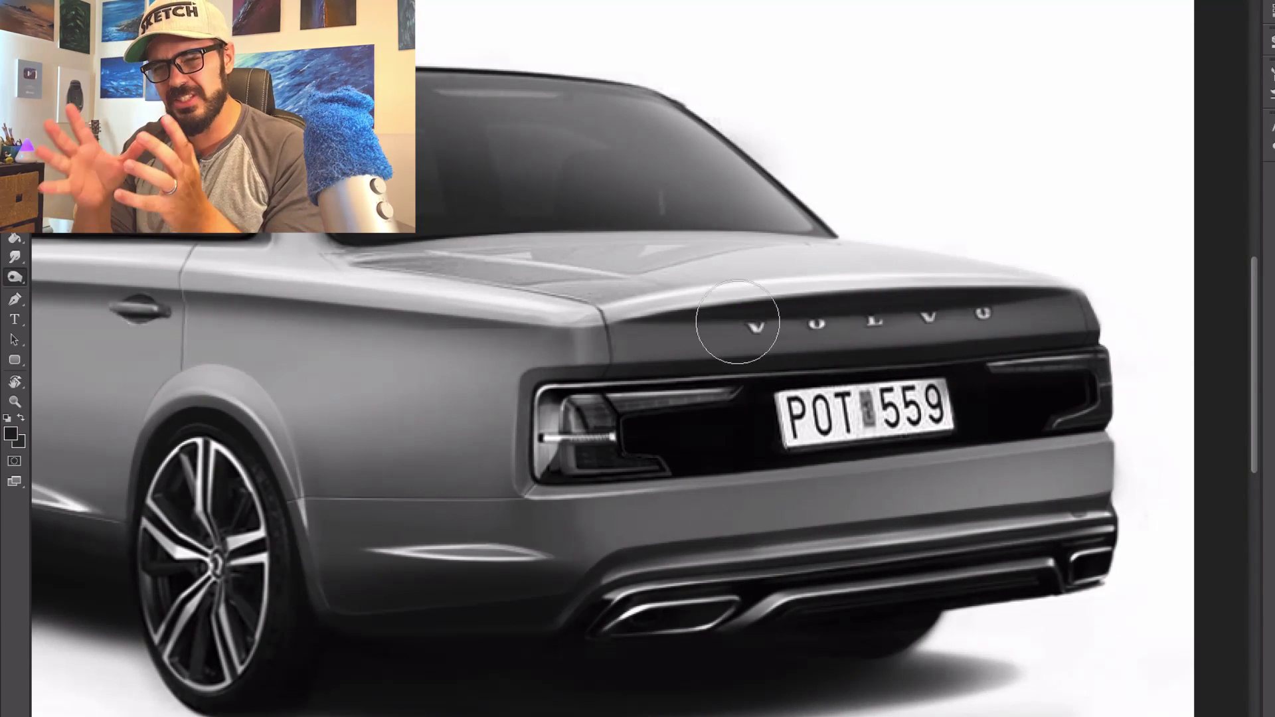
key(ctrl+0)
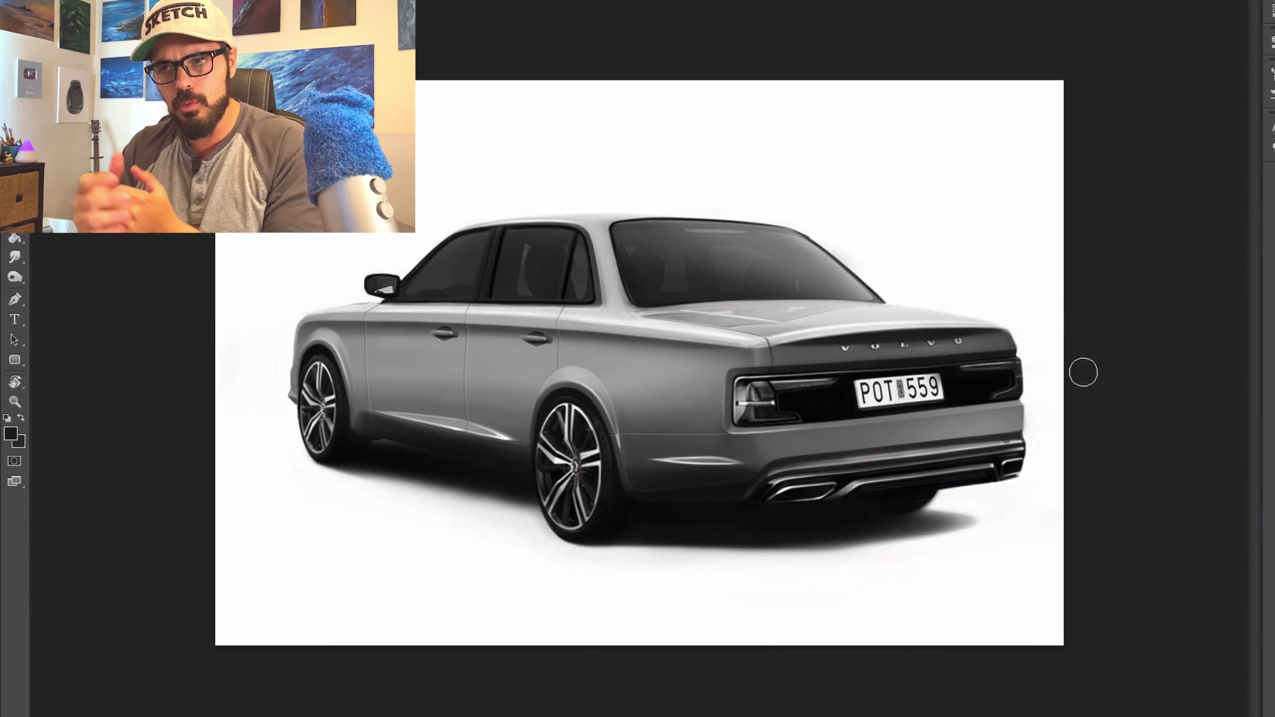
scroll(922, 381, up, 3)
key(b)
alt+click(622, 294)
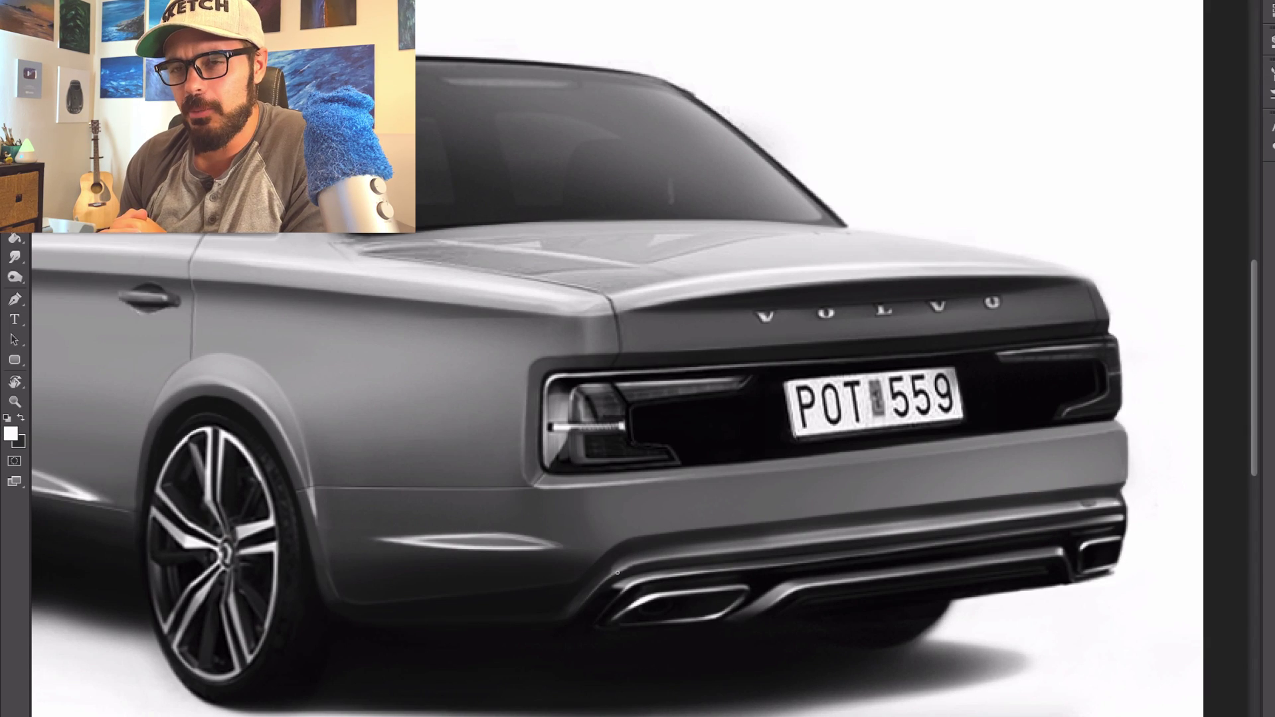
key(ctrl+0)
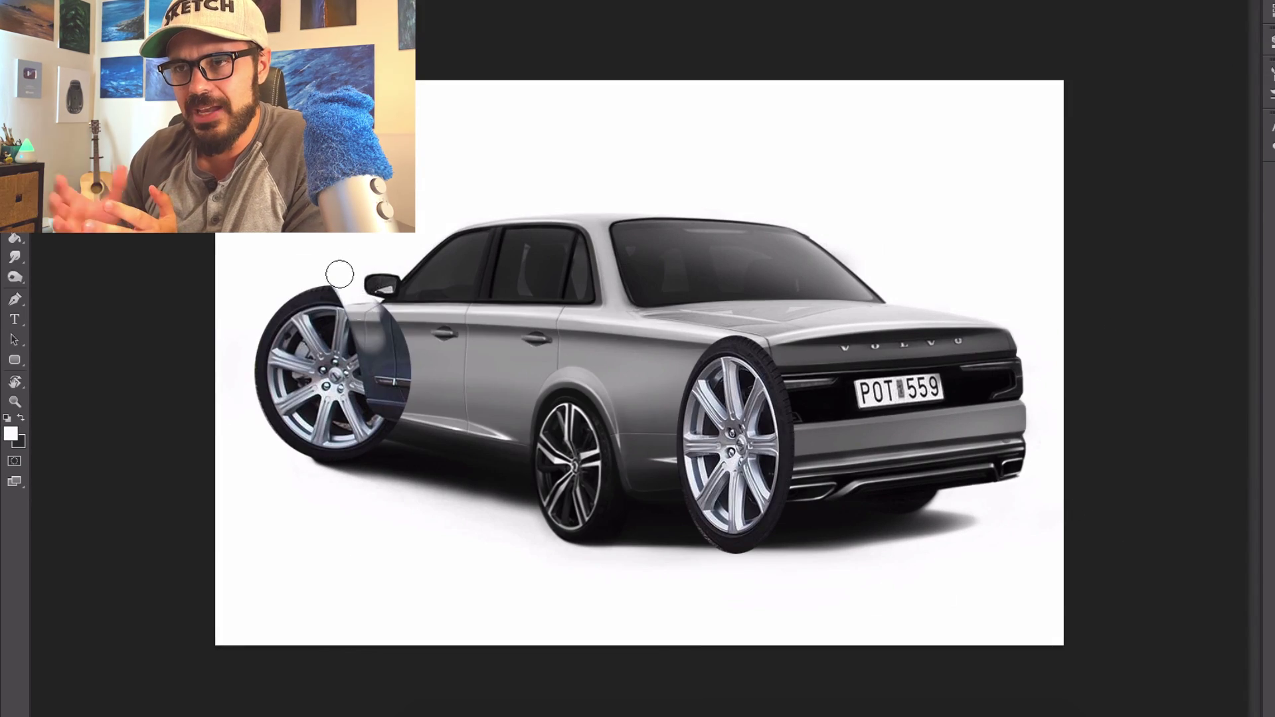
- Move the pasted multi-spoke front wheel down over the front wheel arch and scale it down to fit
mouse_move(336, 271)
mouse_down()
mouse_move(390, 378)
mouse_move(372, 399)
mouse_move(397, 390)
mouse_up()
key(ctrl+t)
drag(319, 372, 318, 428)
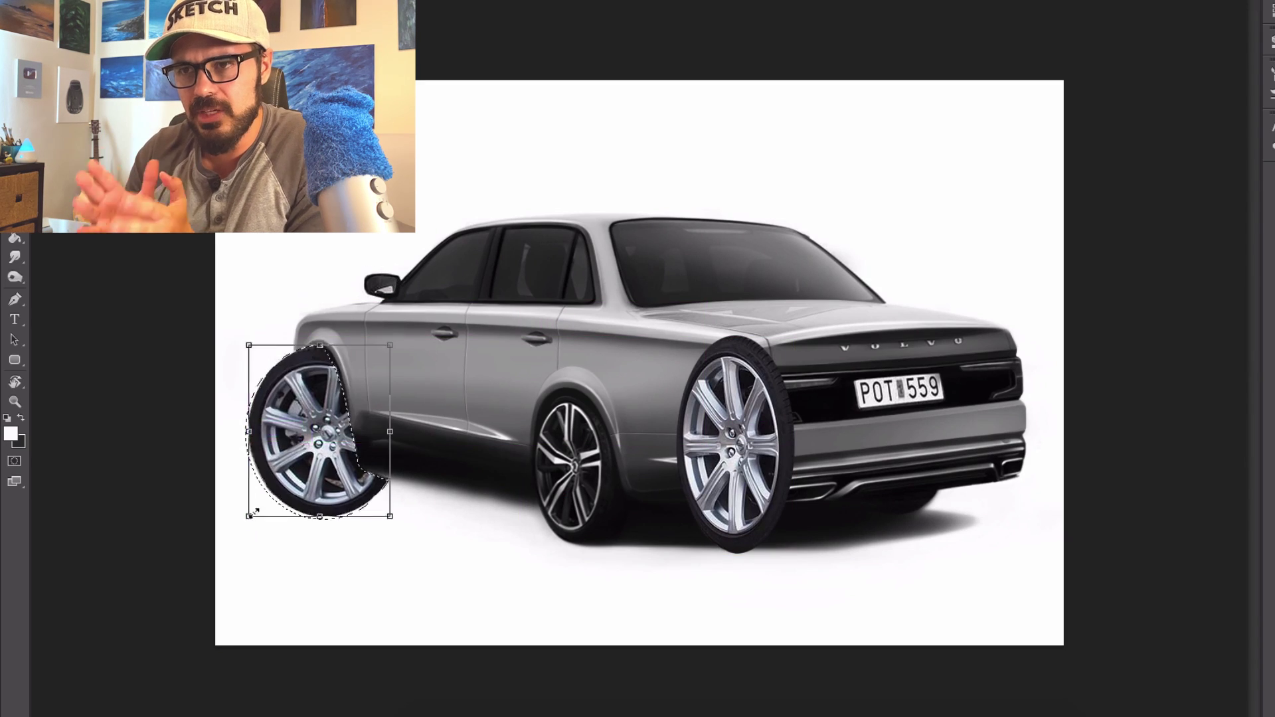
drag(389, 344, 373, 350)
key(Return)
- Move the pasted multi-spoke rear wheel over the existing rear wheel and scale it down to match the arch
drag(730, 445, 609, 455)
key(ctrl+t)
drag(674, 344, 636, 413)
drag(578, 476, 592, 453)
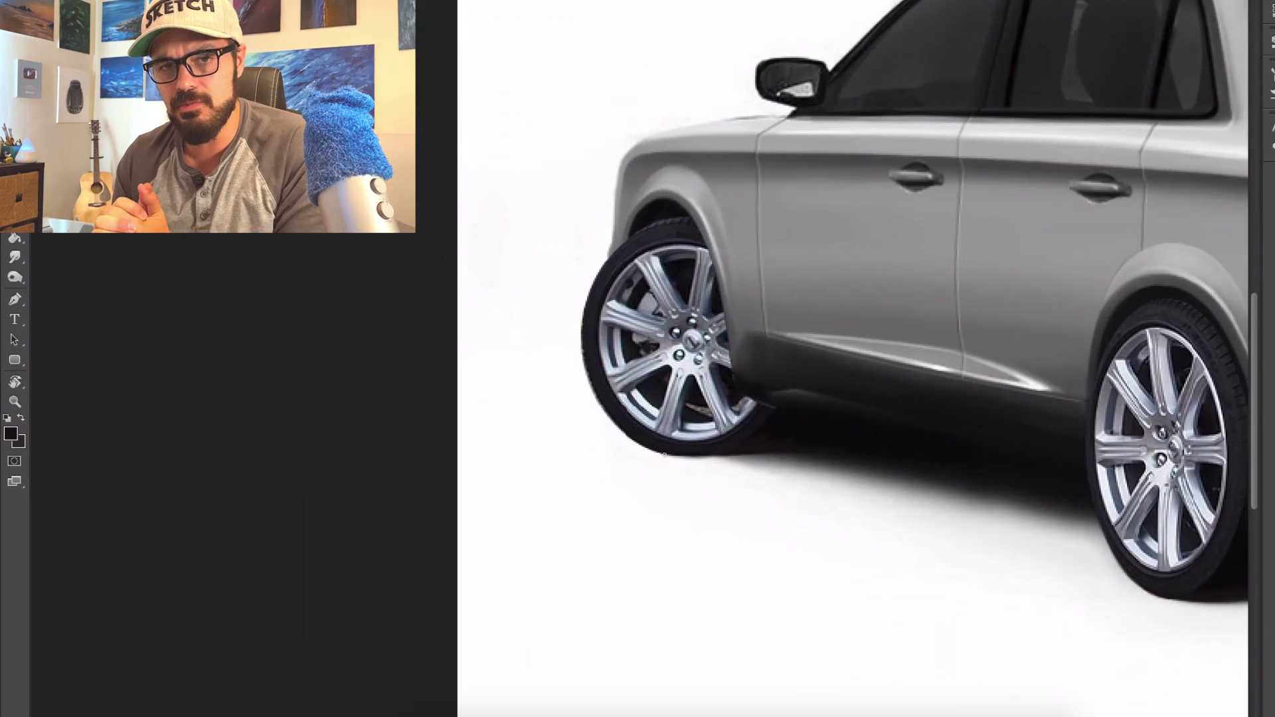
- Fine-tune the new wheel's size with another free transform and clear the selection
scroll(664, 454, down, 3)
scroll(373, 460, up, 3)
key(ctrl+t)
drag(150, 569, 143, 559)
key(Return)
key(ctrl+d)
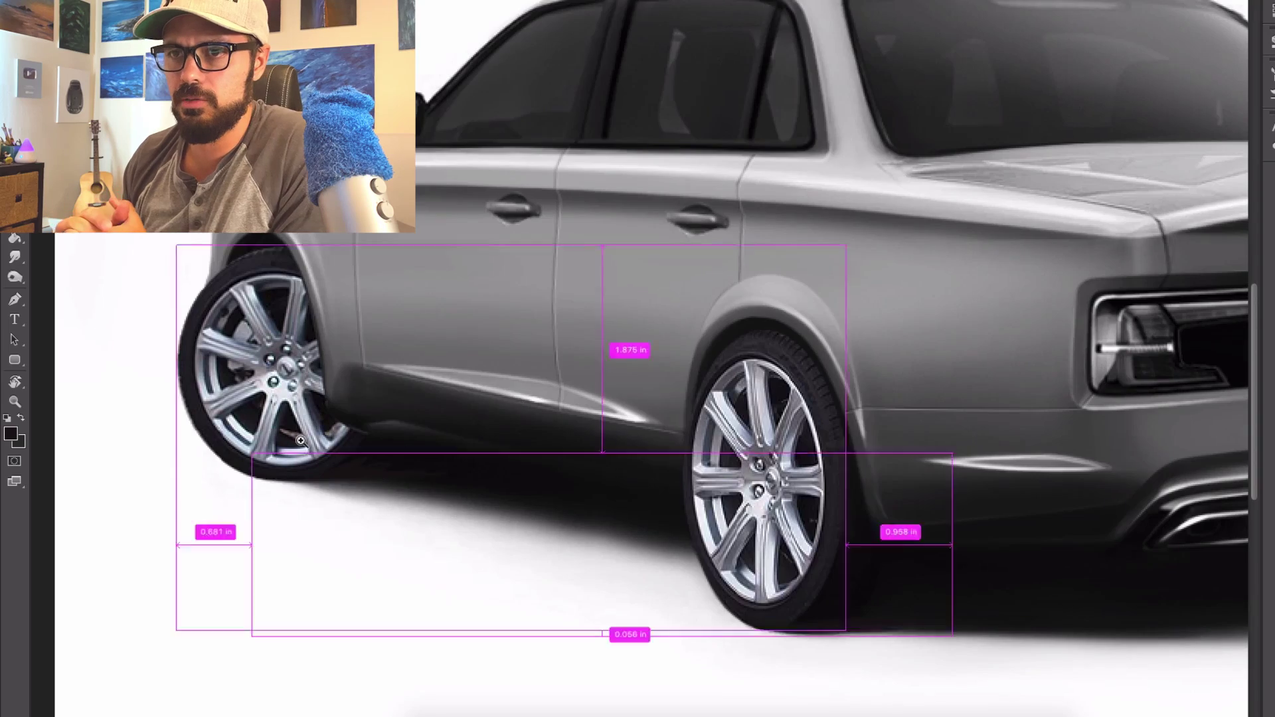
- Retouch the area around the front tyre and below the sill with the brush, and desaturate the new wheels
scroll(350, 428, up, 4)
key(b)
drag(368, 486, 313, 524)
mouse_move(501, 435)
mouse_down()
mouse_move(407, 424)
mouse_move(593, 451)
mouse_up()
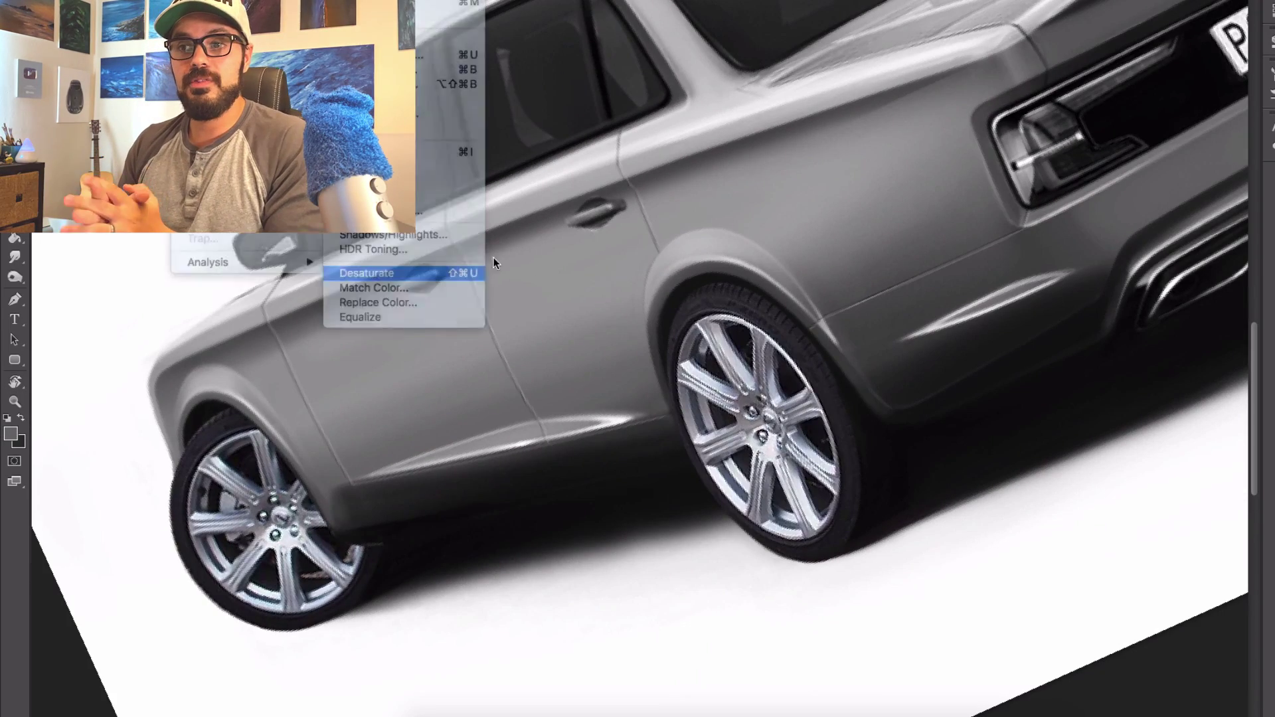
click(465, 273)
- Draw a grey highlight line along the sill's lower edge between the wheels and soften it with a soft round brush
mouse_move(643, 495)
mouse_down()
mouse_move(427, 538)
mouse_move(634, 515)
mouse_move(504, 524)
mouse_up()
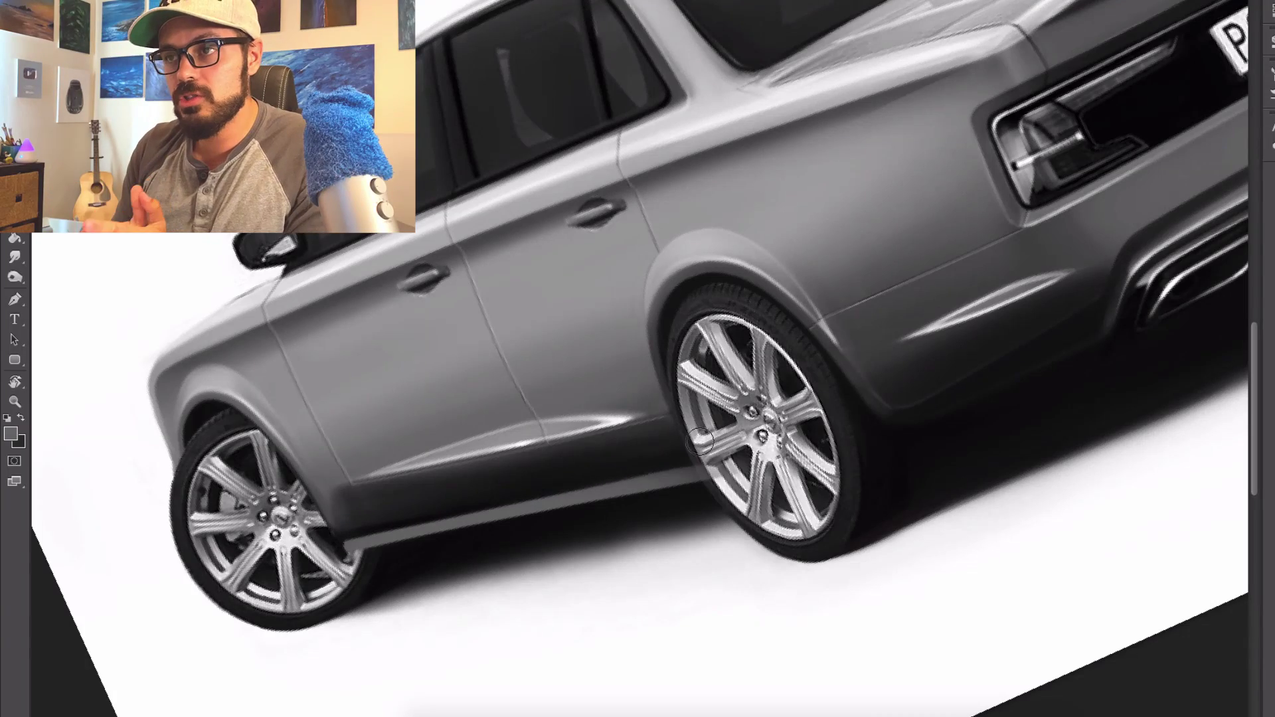
right_click(646, 284)
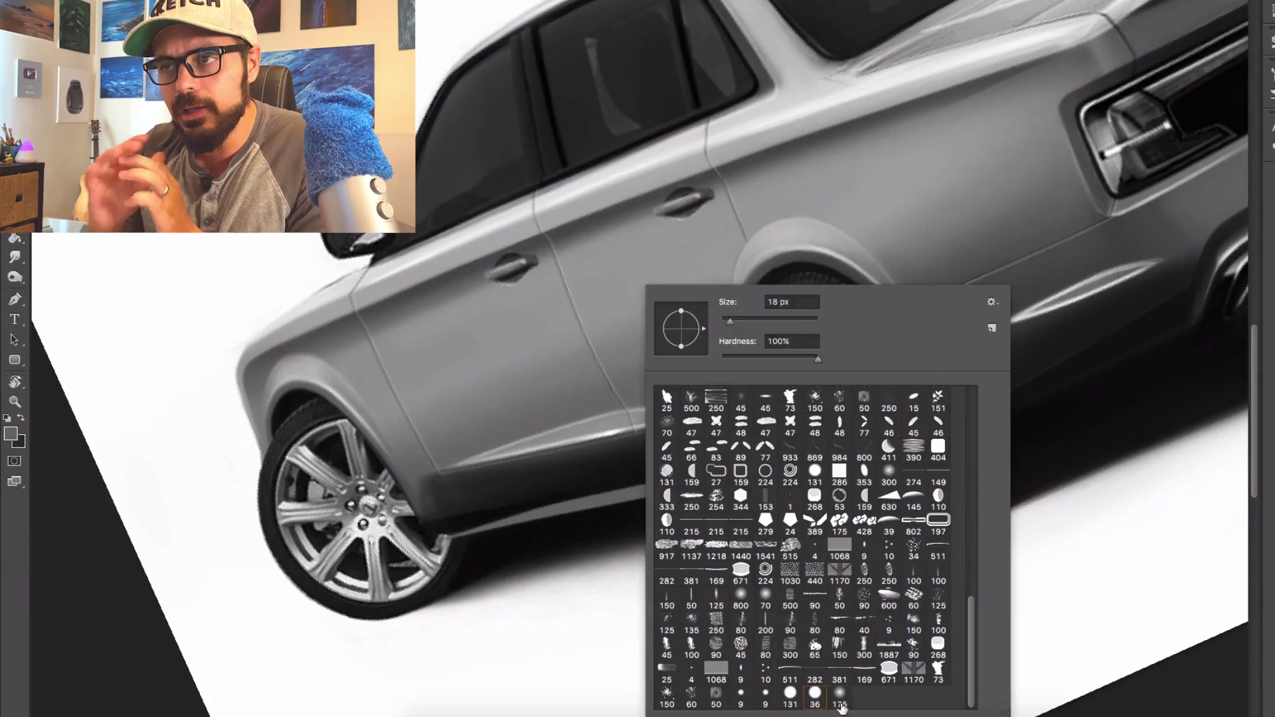
click(842, 706)
drag(784, 443, 465, 531)
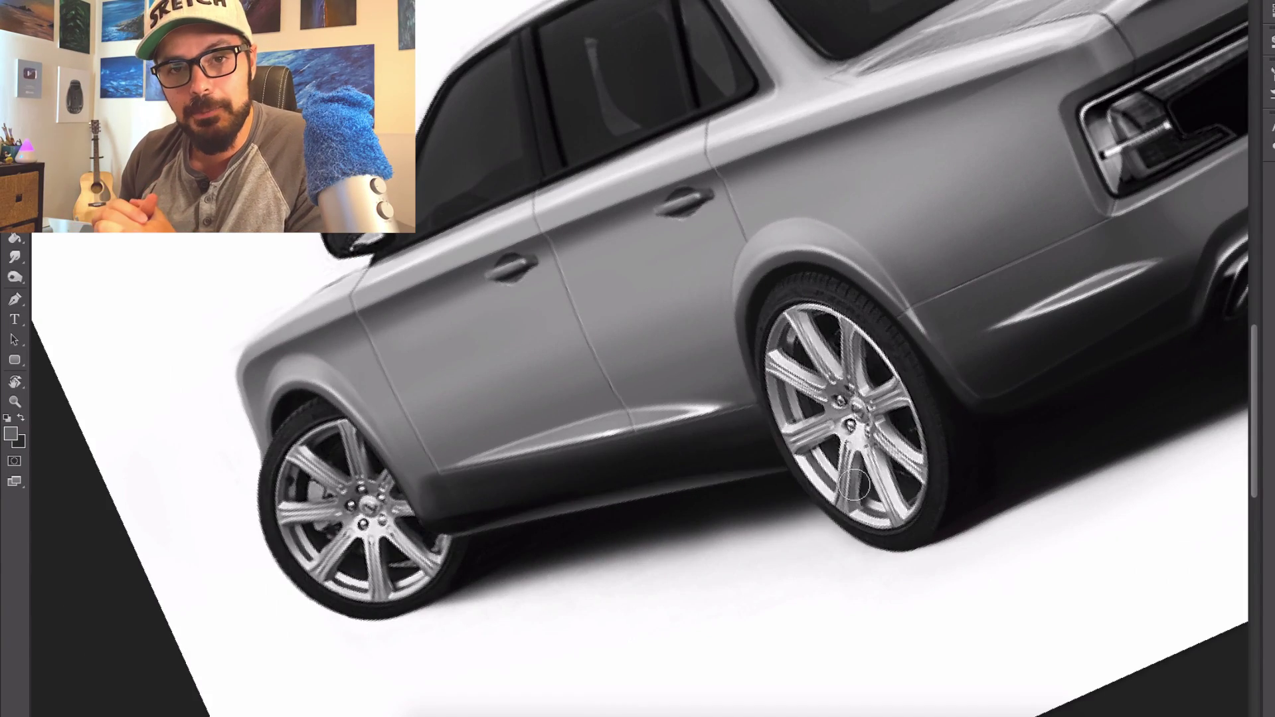
scroll(819, 471, down, 2)
mouse_move(784, 472)
mouse_down()
mouse_move(558, 510)
mouse_move(736, 454)
mouse_move(769, 320)
mouse_up()
scroll(801, 491, up, 2)
- Paint a fine light highlight along the rear bumper's lower edge just behind the rear wheel
right_click(764, 425)
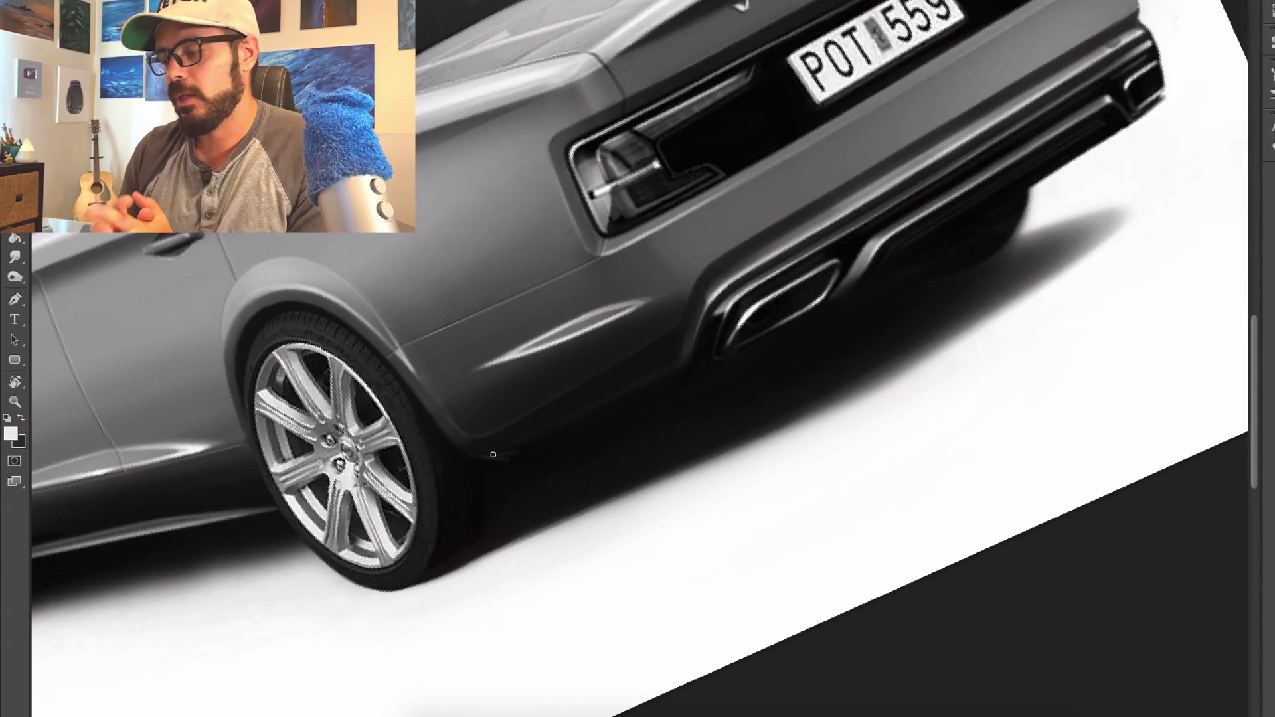
drag(478, 460, 587, 415)
scroll(823, 392, down, 2)
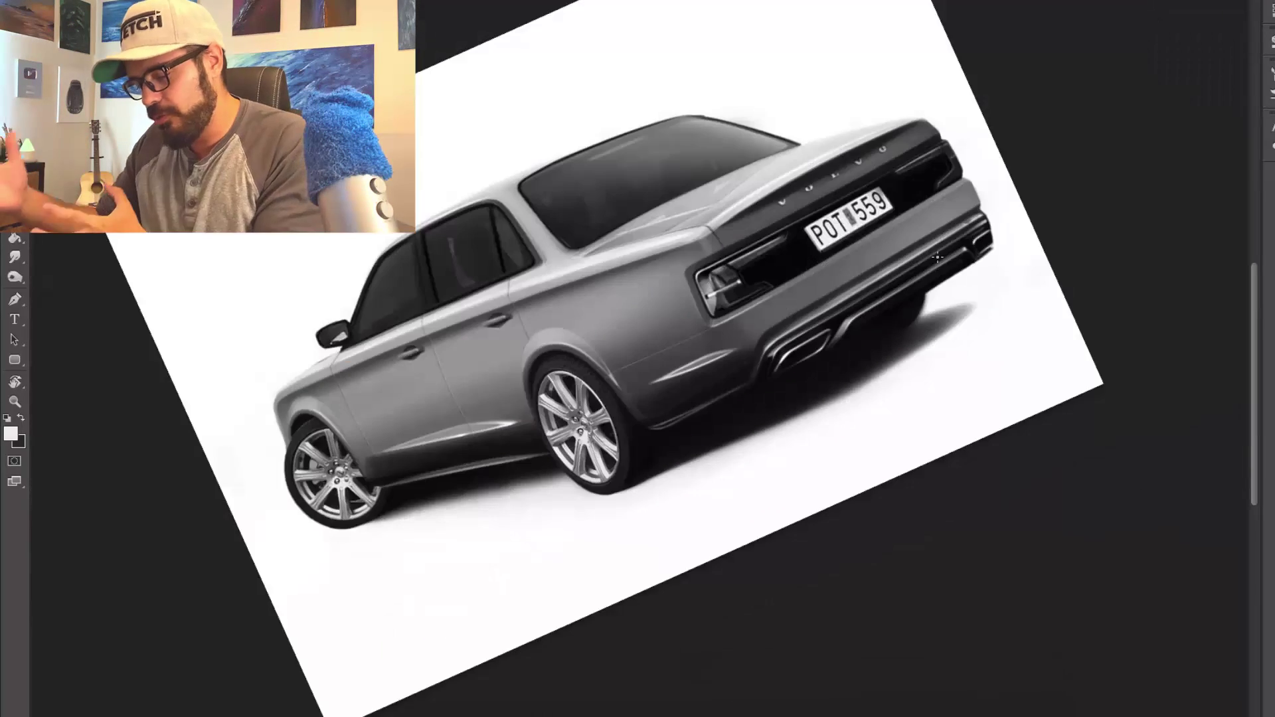
- Turn the canvas back upright and darken the spokes of both wheels beneath the arches with the Burn tool
key(r)
drag(936, 257, 953, 389)
click(15, 277)
drag(574, 412, 563, 478)
mouse_move(329, 380)
mouse_down()
mouse_move(309, 404)
mouse_move(348, 437)
mouse_up()
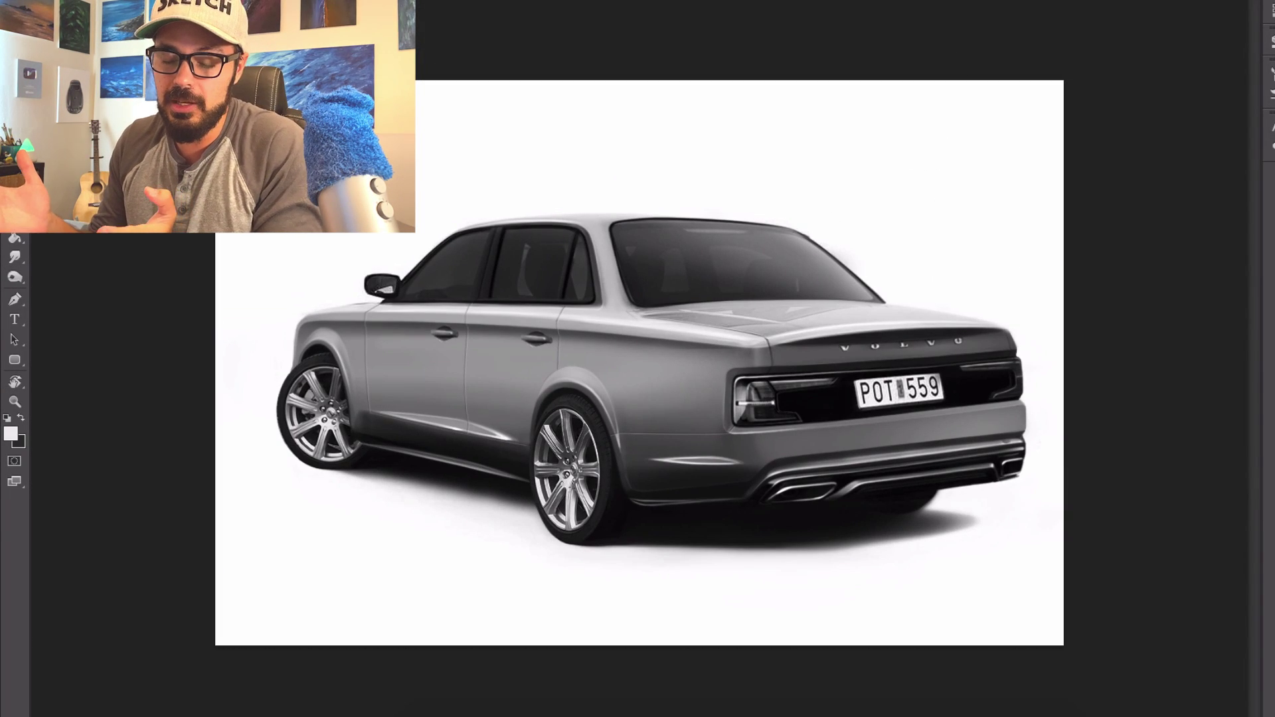
key(super+t)
right_click(685, 259)
click(731, 470)
key(Escape)
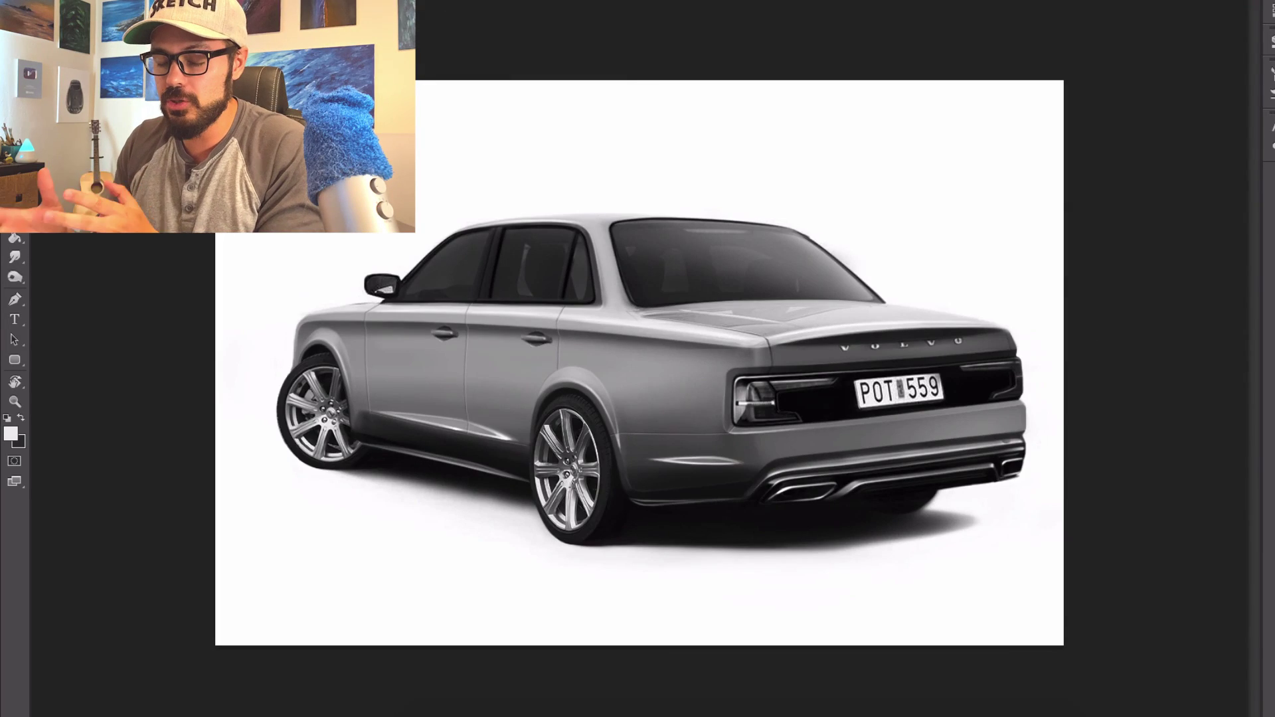
key(super+minus)
right_click(691, 286)
double_click(885, 701)
alt+click(767, 392)
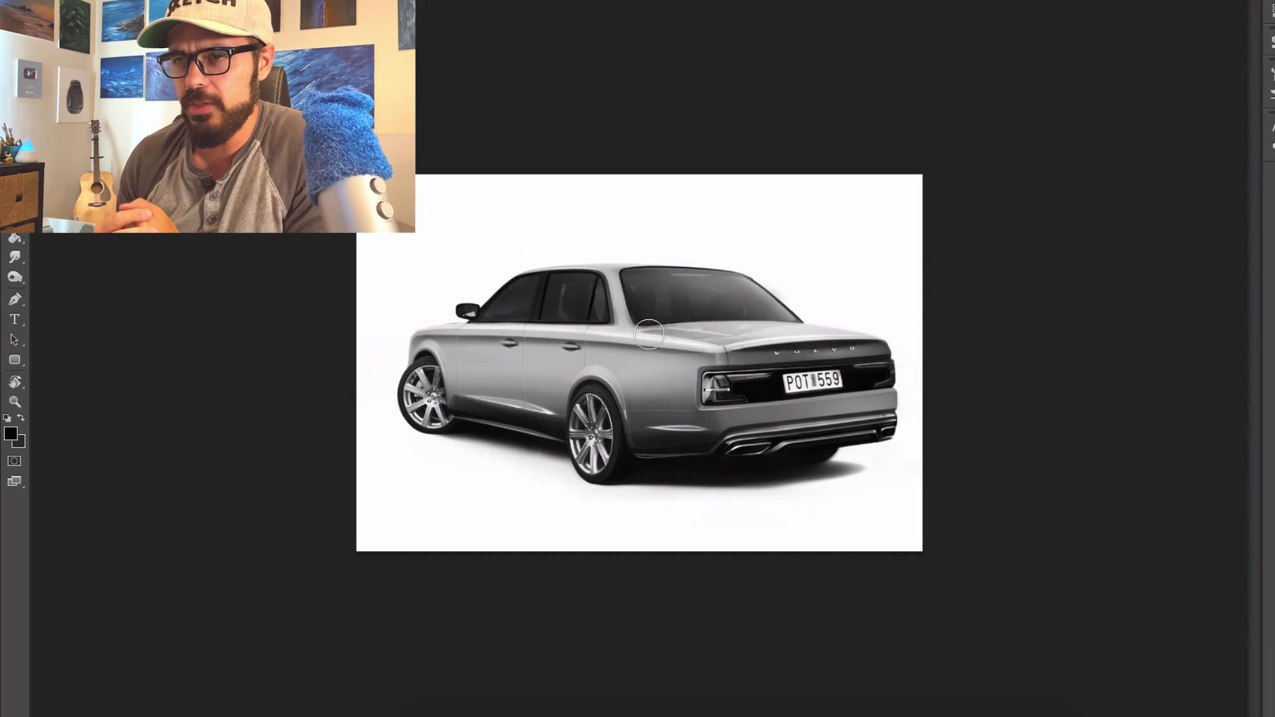
key(ctrl+plus)
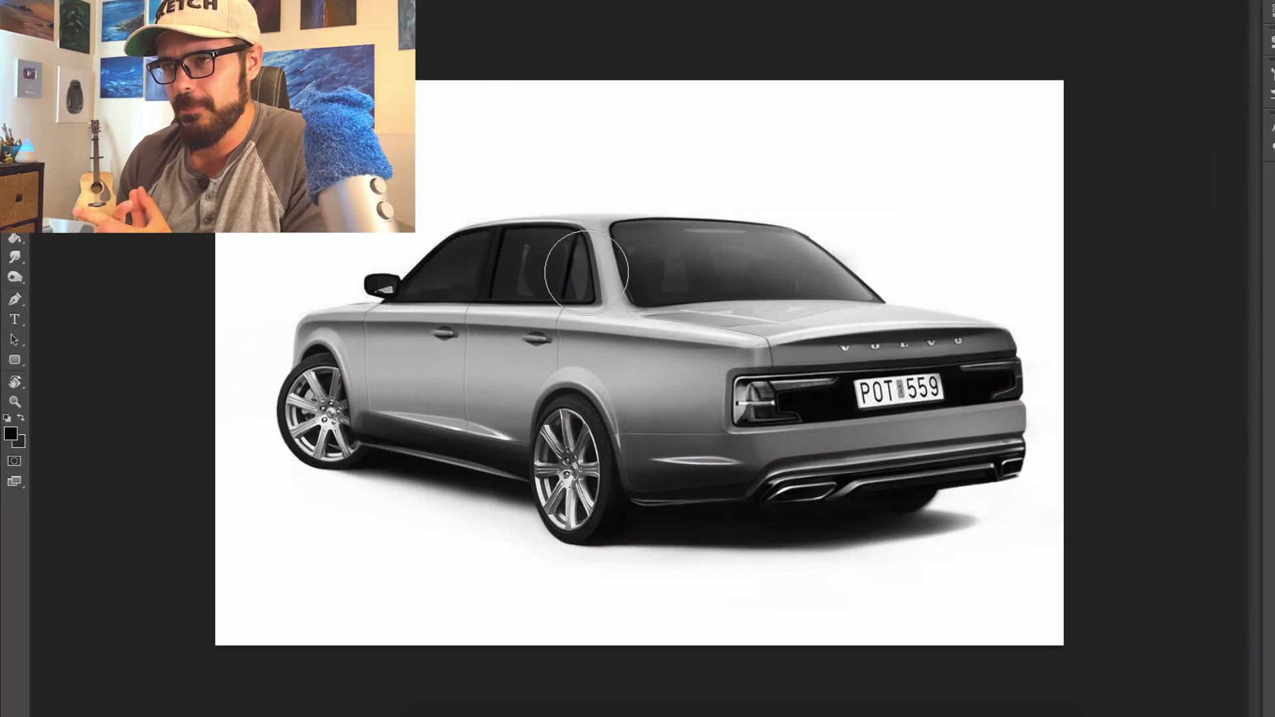
- Shift the image's colour balance to a cool bluish silver and brighten its tones with stronger contrast
key(ctrl+b)
drag(1229, 91, 1235, 91)
key(Return)
click(398, 14)
drag(1144, 208, 1149, 210)
key(Return)
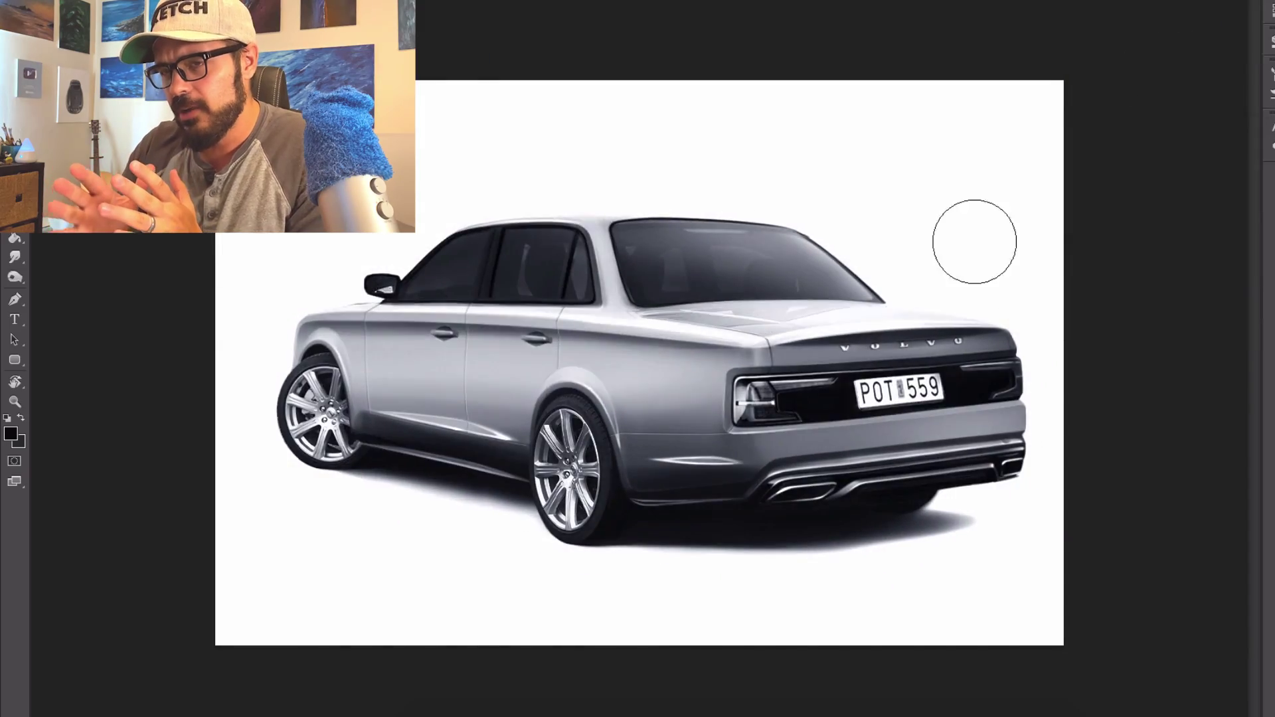
- Paste the metal mesh texture, scale it down over the car's rear end and adjust its perspective
key(super+v)
key(super+t)
drag(215, 81, 982, 532)
drag(1035, 584, 824, 377)
right_click(950, 367)
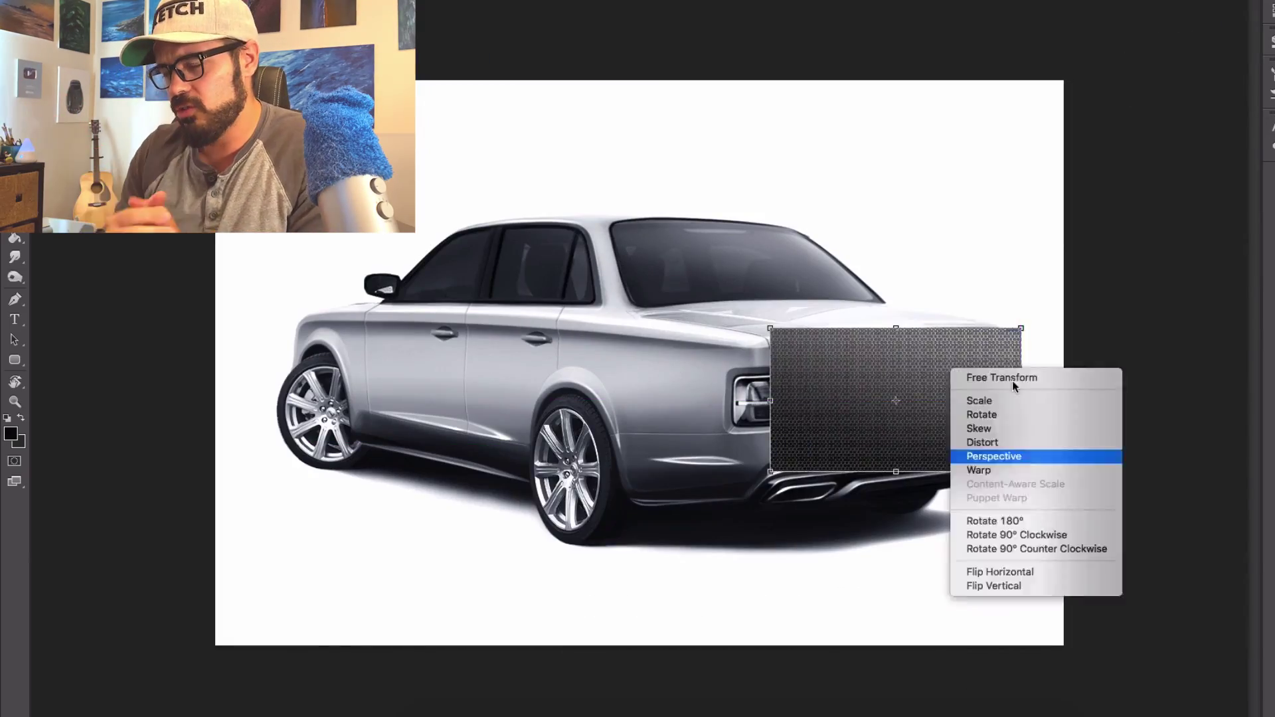
click(999, 456)
drag(1021, 470, 1021, 456)
key(Return)
- Change the mesh layer's blend mode and erase the mesh from the boot lid, bumper and number plate
scroll(867, 405, up, 3)
key(shift+plus)
key(shift+plus)
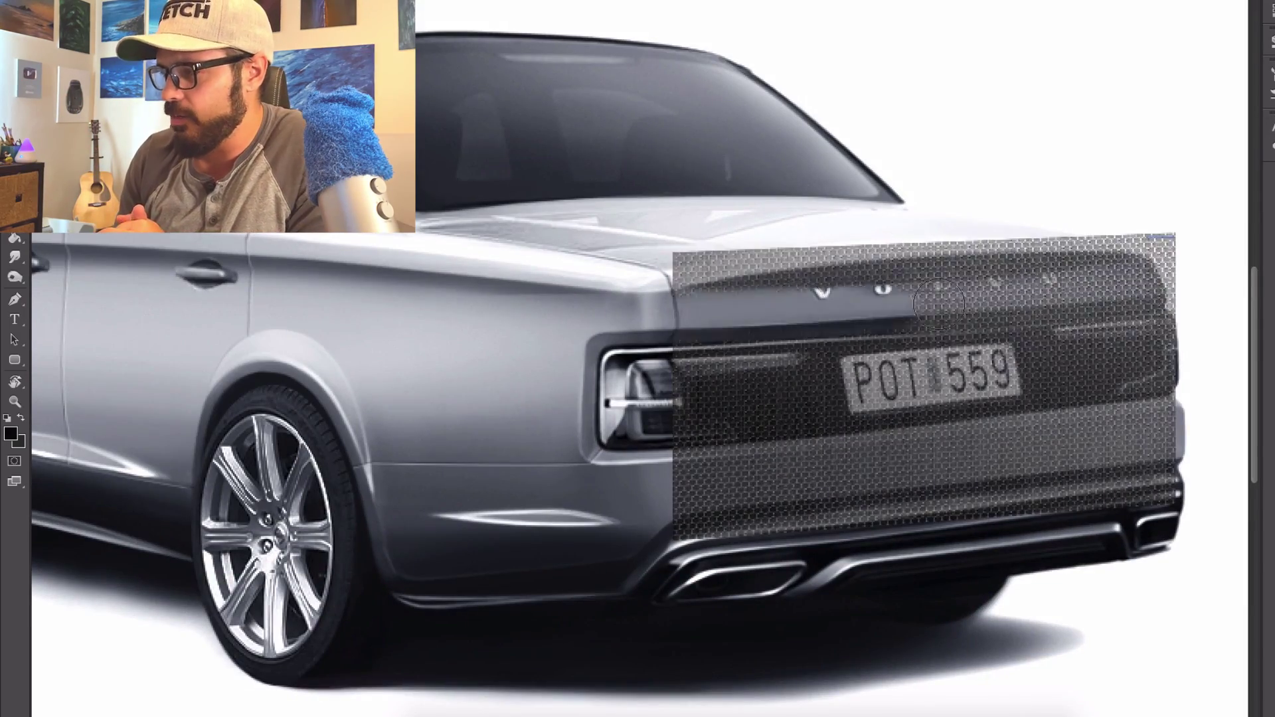
drag(690, 305, 1155, 279)
mouse_move(1155, 372)
mouse_down()
mouse_move(1088, 506)
mouse_move(1084, 453)
mouse_up()
key(bracketleft)
key(bracketleft)
key(bracketleft)
drag(856, 372, 1009, 387)
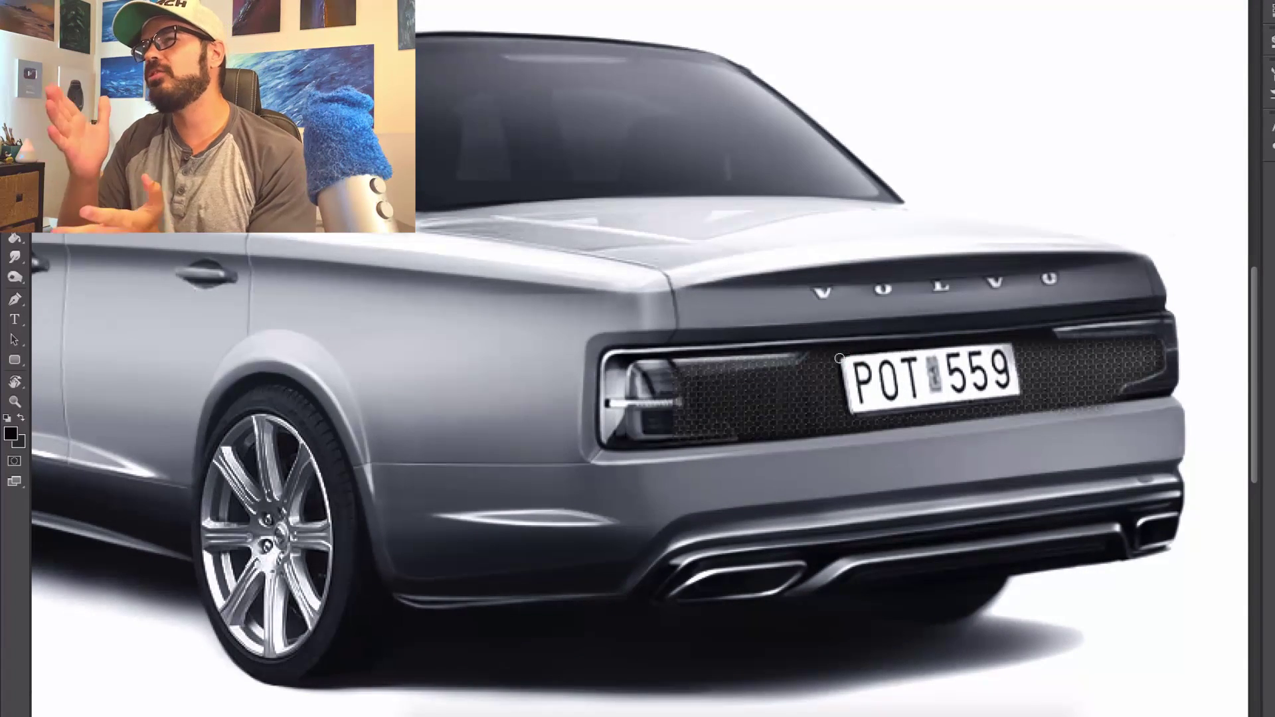
- Erase the remaining mesh from the tail lights and their inner outlines
scroll(840, 359, up, 2)
mouse_move(770, 361)
mouse_down()
mouse_move(591, 458)
mouse_move(664, 474)
mouse_up()
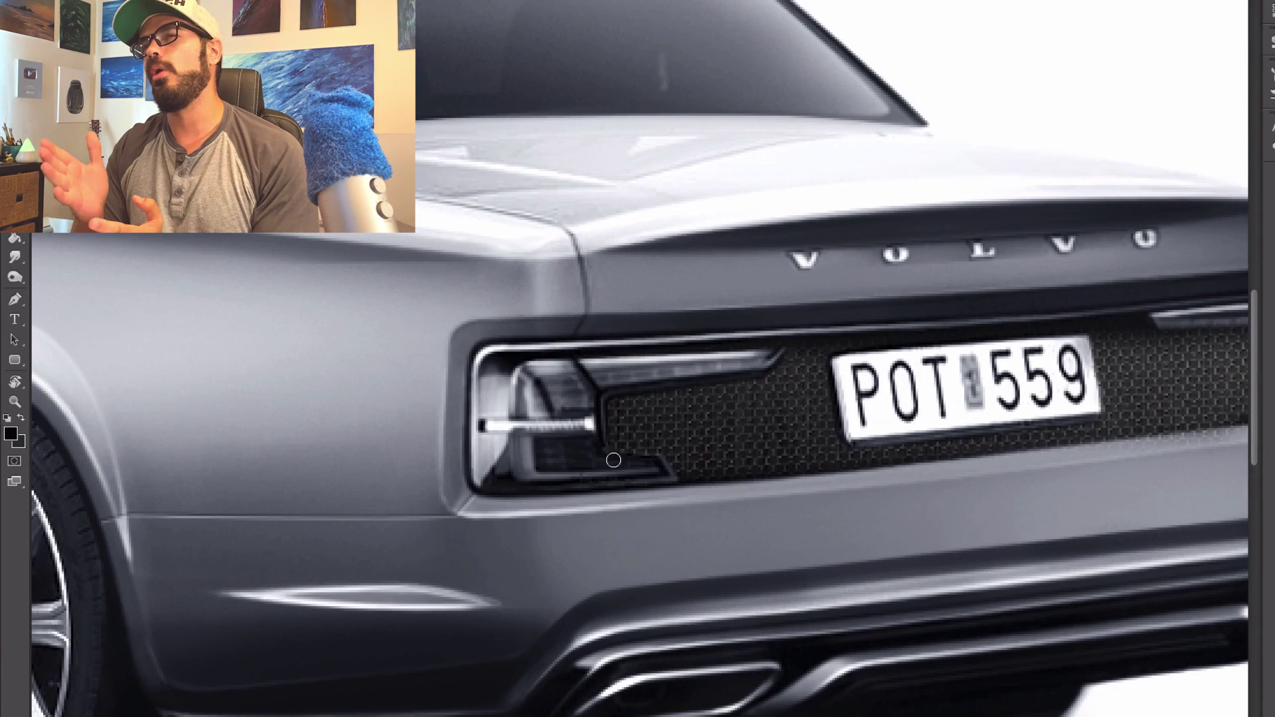
scroll(859, 478, right, 5)
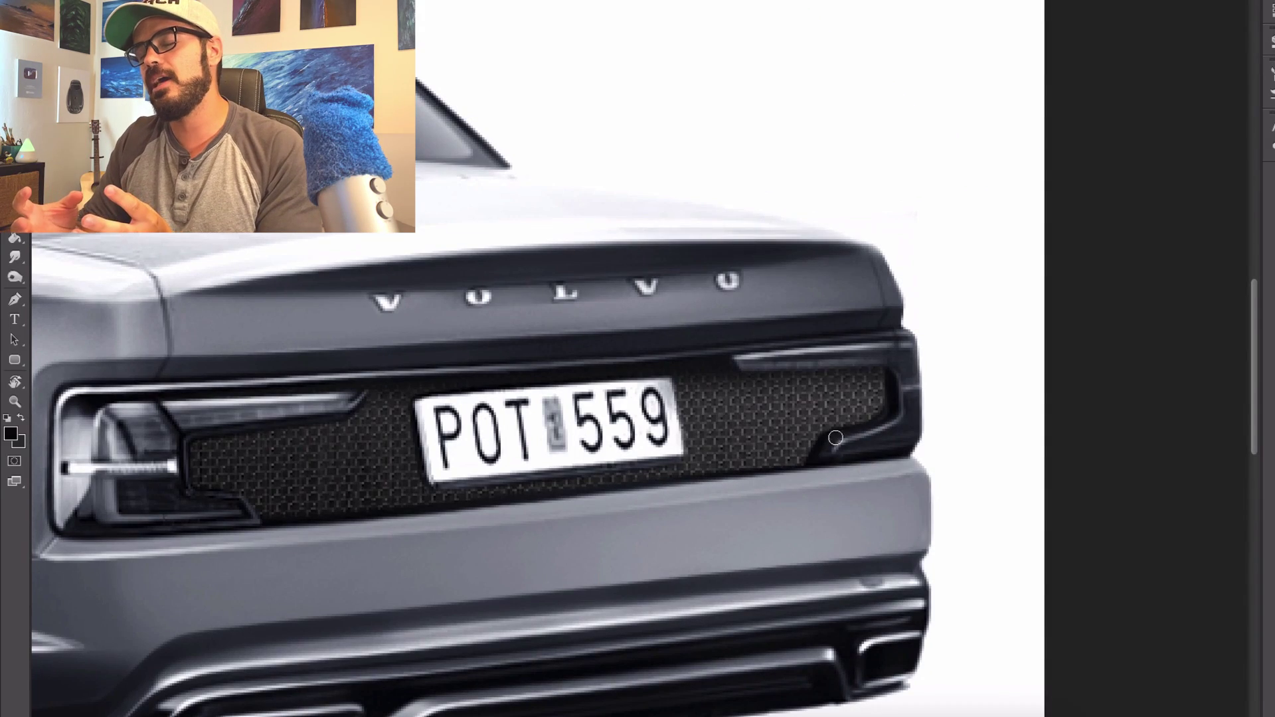
key(ctrl+0)
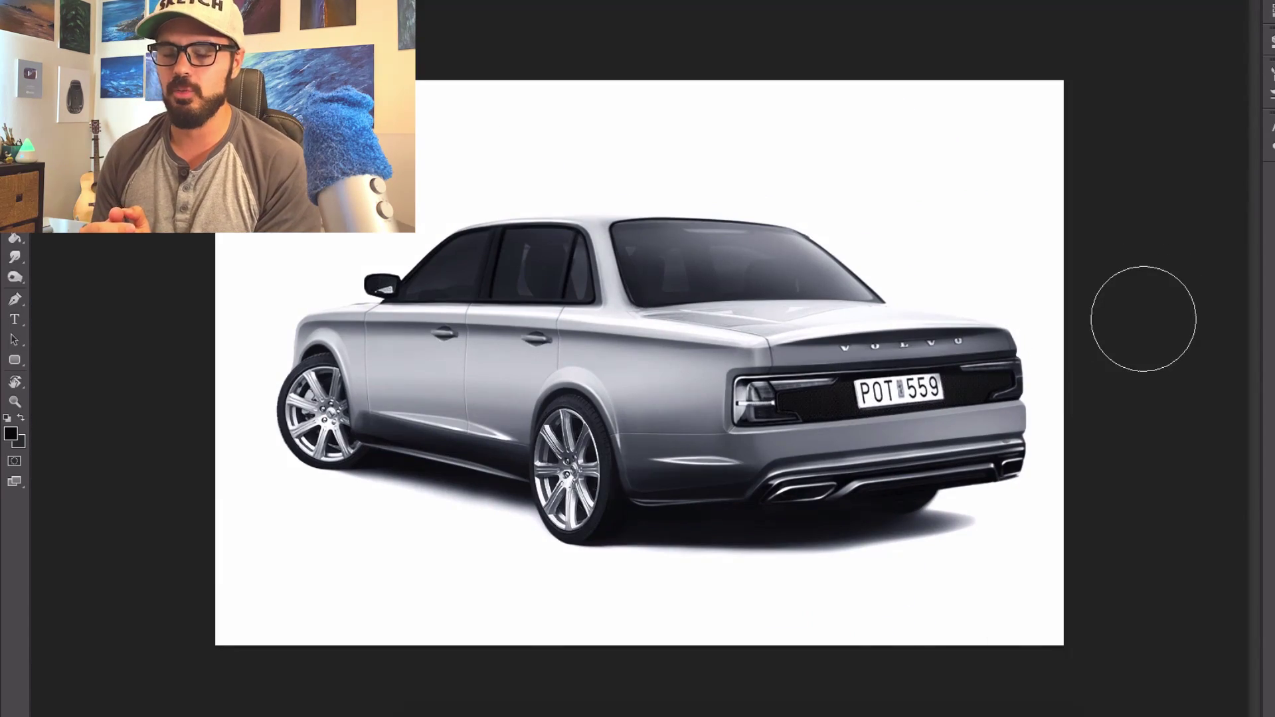
- Paint the near-side tail light red over its lens and inner light strip
scroll(743, 395, up, 5)
drag(734, 388, 990, 354)
mouse_move(730, 385)
mouse_down()
mouse_move(764, 451)
mouse_move(830, 432)
mouse_move(806, 441)
mouse_move(287, 391)
mouse_up()
- Erase the red spilling past the near-side tail light's edges and centre strip
key(e)
right_click(1029, 366)
double_click(1018, 395)
mouse_move(299, 392)
mouse_down()
mouse_move(285, 392)
mouse_move(754, 366)
mouse_up()
drag(671, 369, 753, 367)
- Paint the far-side tail light red with a 3 px hard round brush
key(ctrl+minus)
drag(929, 319, 633, 355)
key(b)
right_click(854, 327)
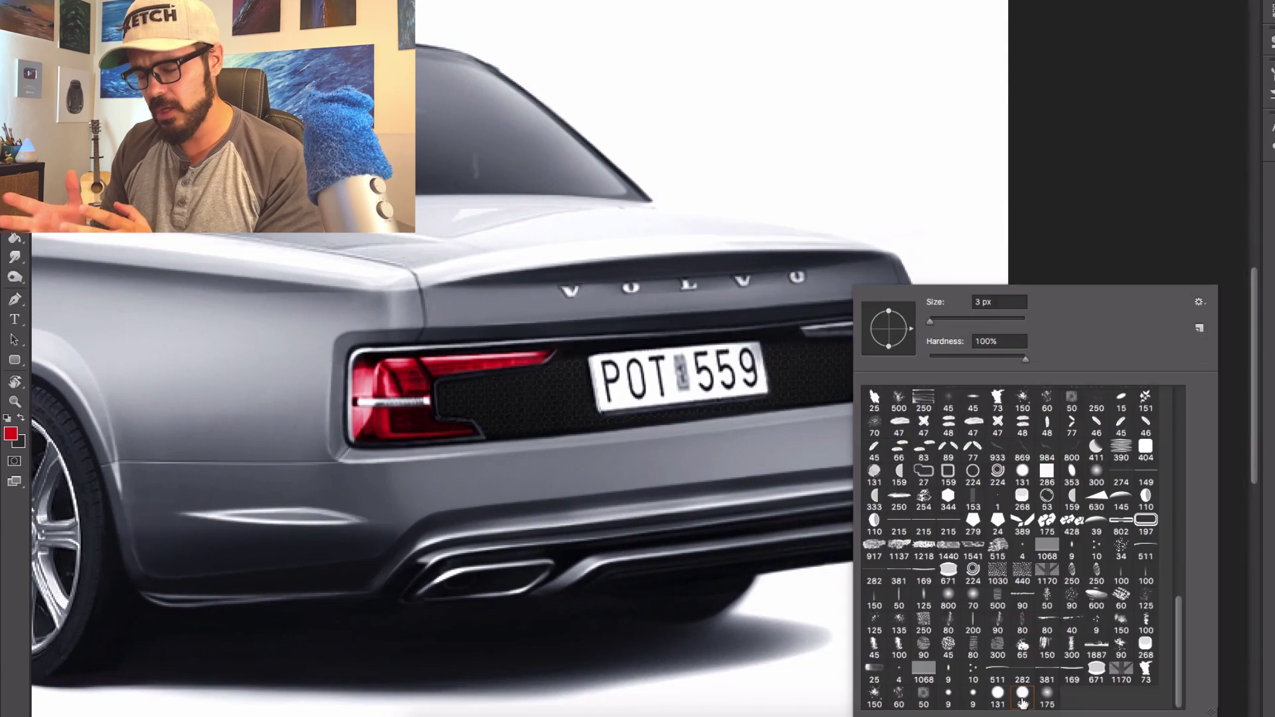
drag(804, 330, 889, 329)
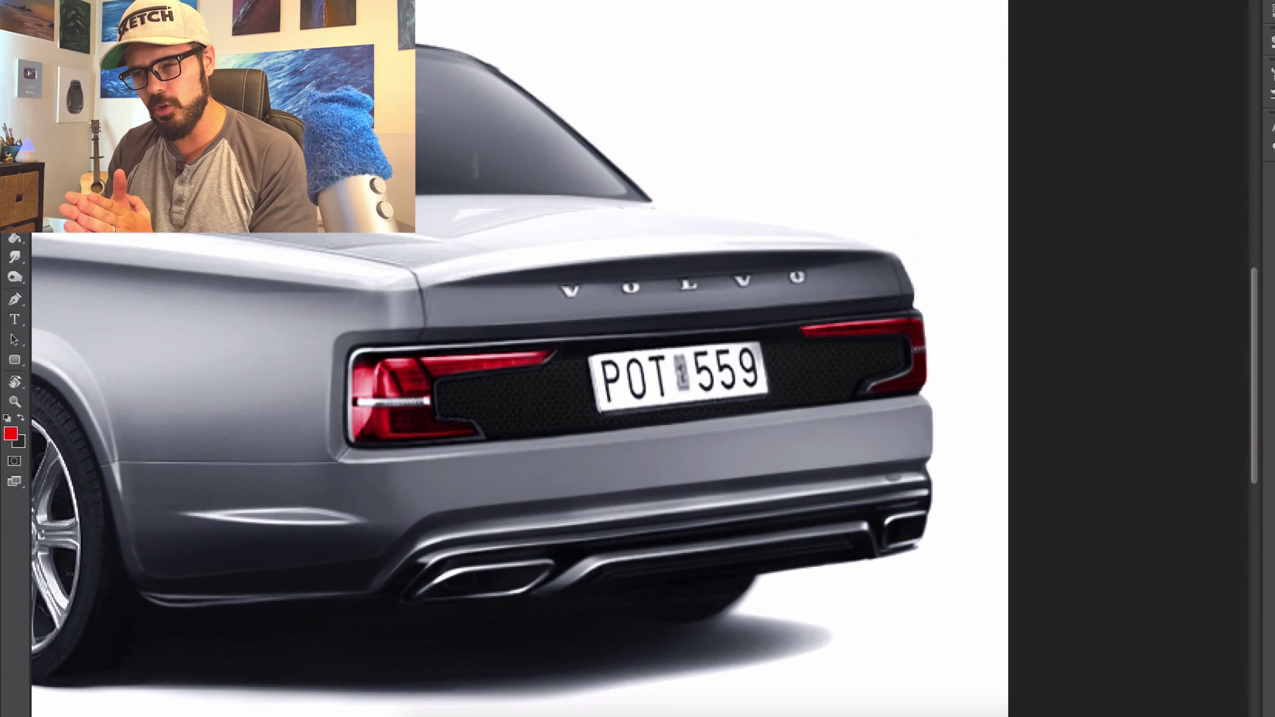
scroll(865, 386, up, 2)
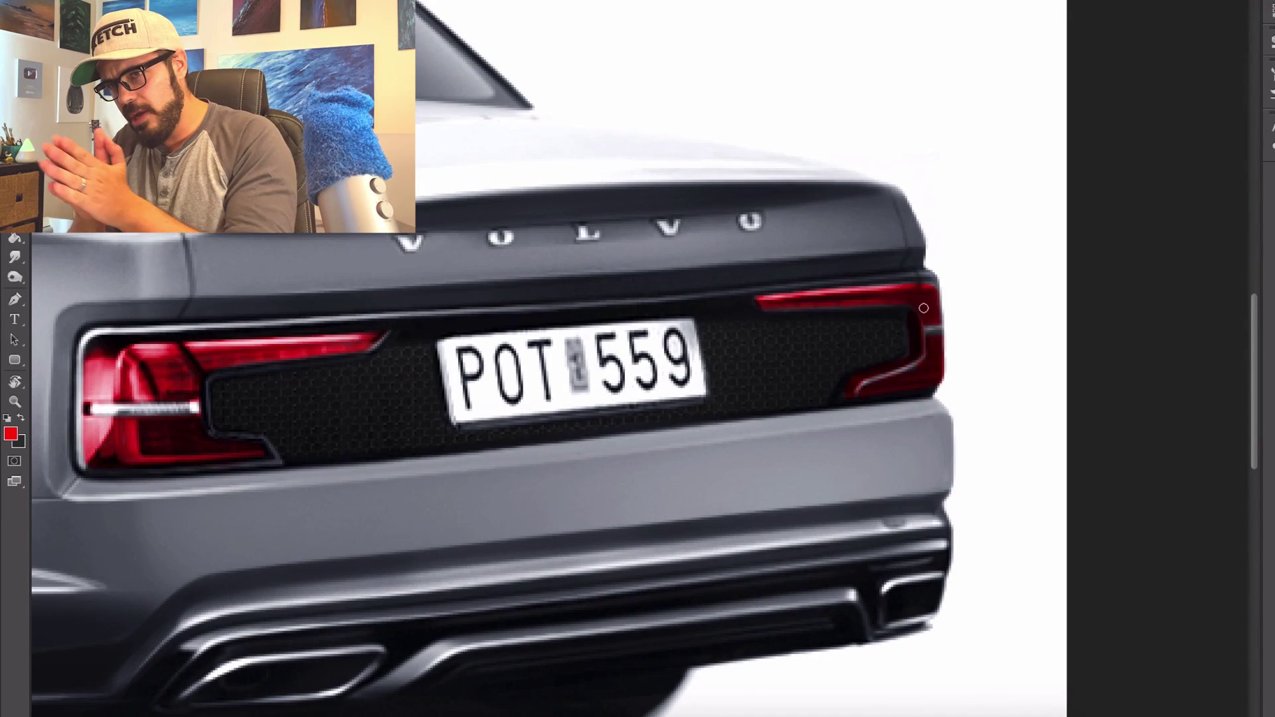
key(ctrl+0)
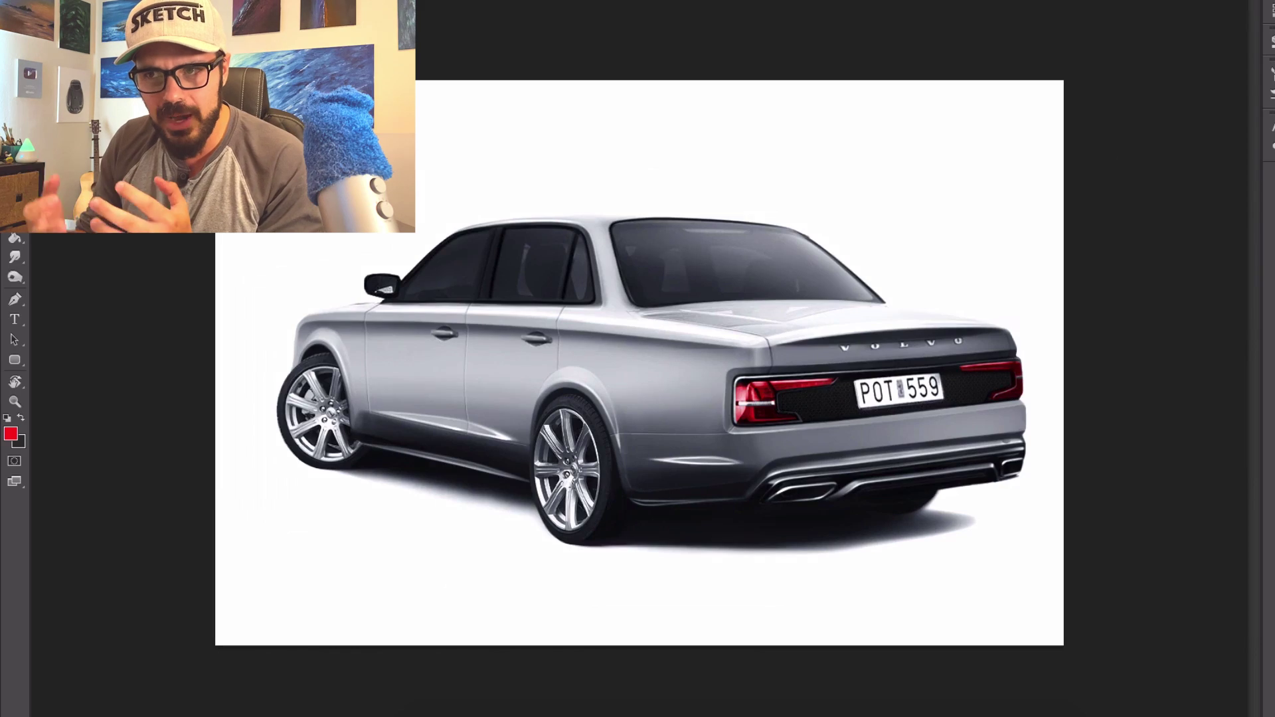
- Try a bright red glow over both tail lights using sampled reds
alt+click(761, 387)
scroll(760, 387, up, 2)
drag(790, 379, 887, 374)
alt+click(750, 418)
drag(765, 455, 852, 441)
alt+click(746, 392)
drag(757, 476, 815, 472)
drag(1036, 425, 840, 432)
drag(1081, 355, 1067, 406)
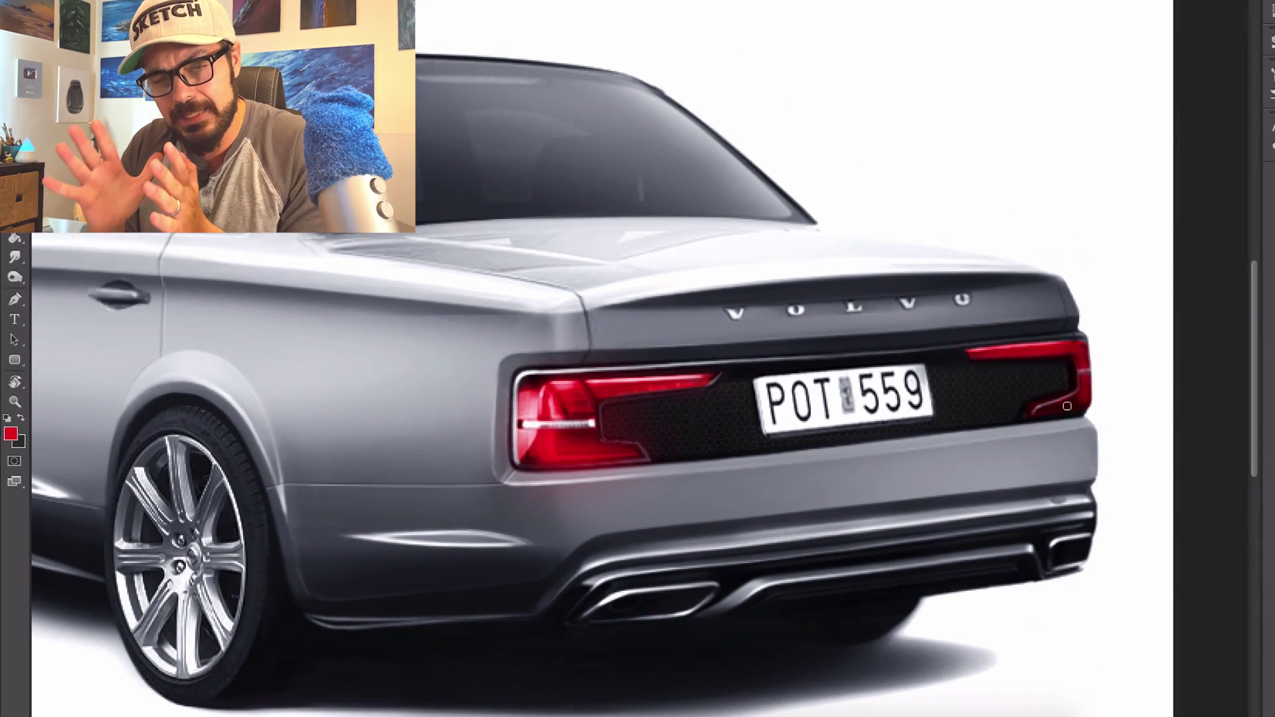
- Paint finer accents in a sampled lighter red over the lenses and light strips of both tail lights
alt+click(571, 417)
drag(554, 398, 564, 452)
drag(561, 395, 654, 384)
drag(1072, 359, 1049, 409)
scroll(990, 409, down, 3)
scroll(735, 394, up, 3)
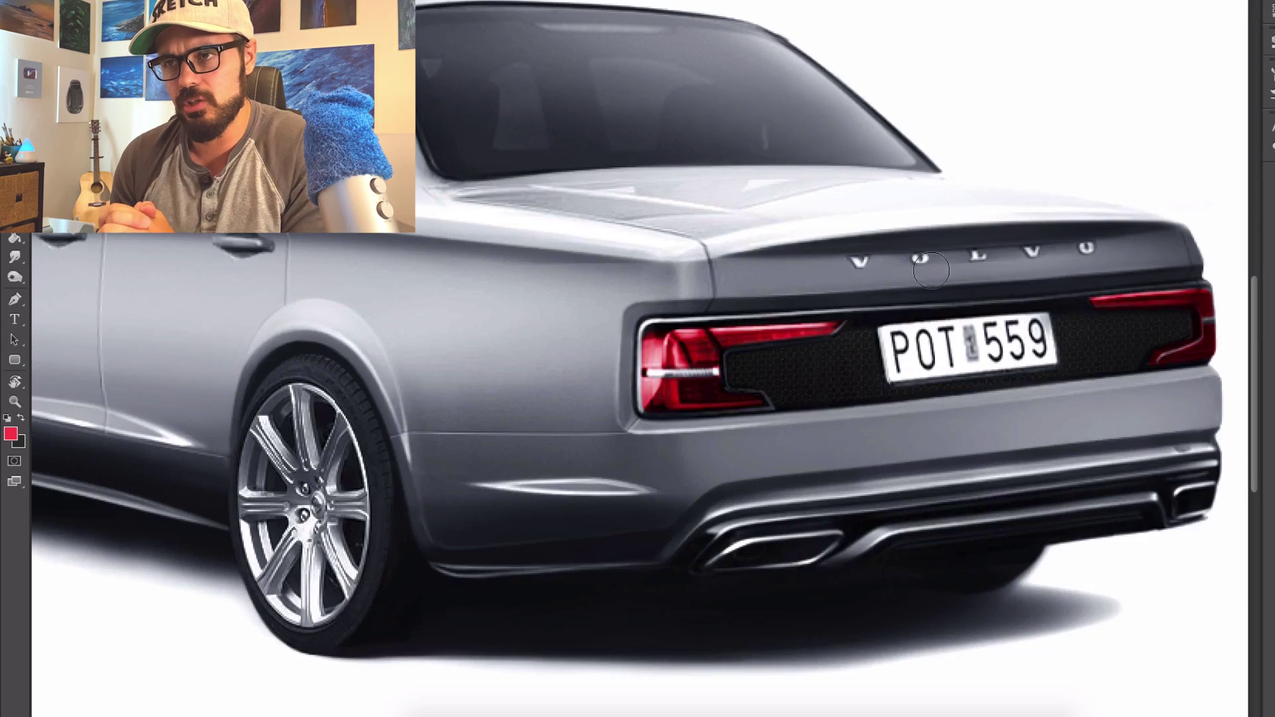
- Push the near-side tail light's outer edge outward with the Liquify filter
scroll(858, 380, down, 2)
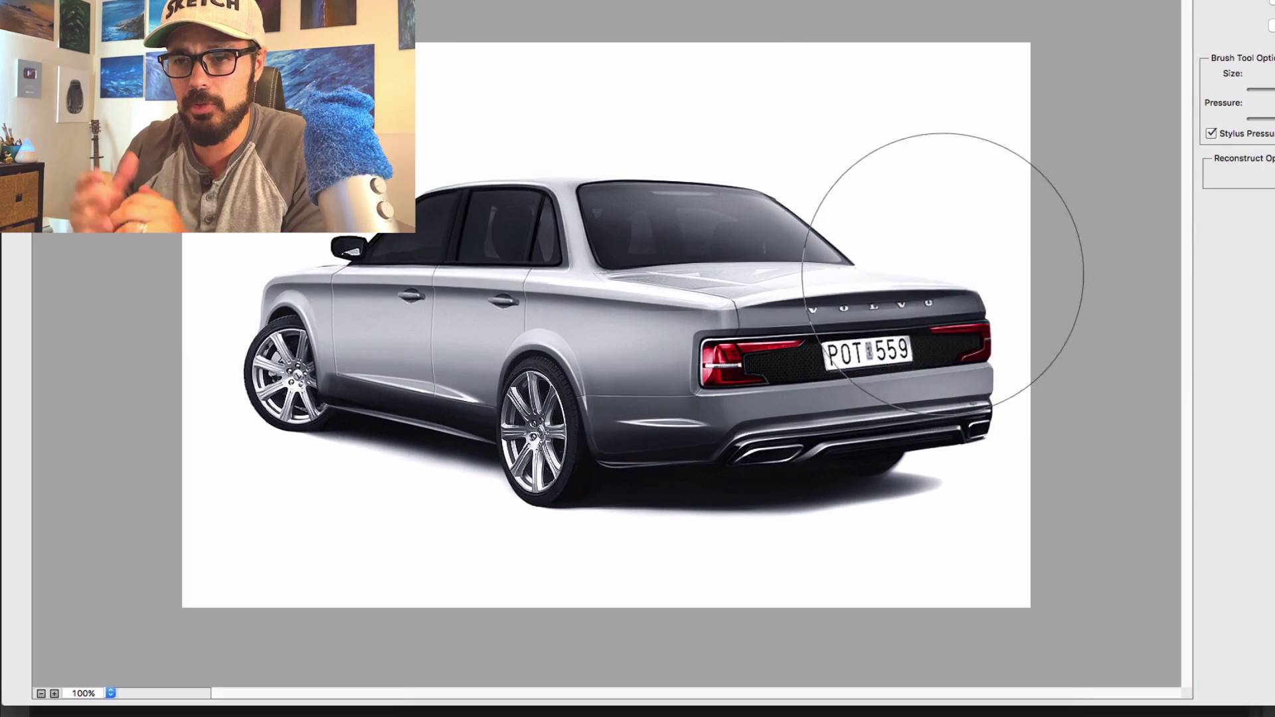
mouse_move(730, 369)
mouse_down()
mouse_move(694, 420)
mouse_move(693, 397)
mouse_up()
key([)
key([)
key([)
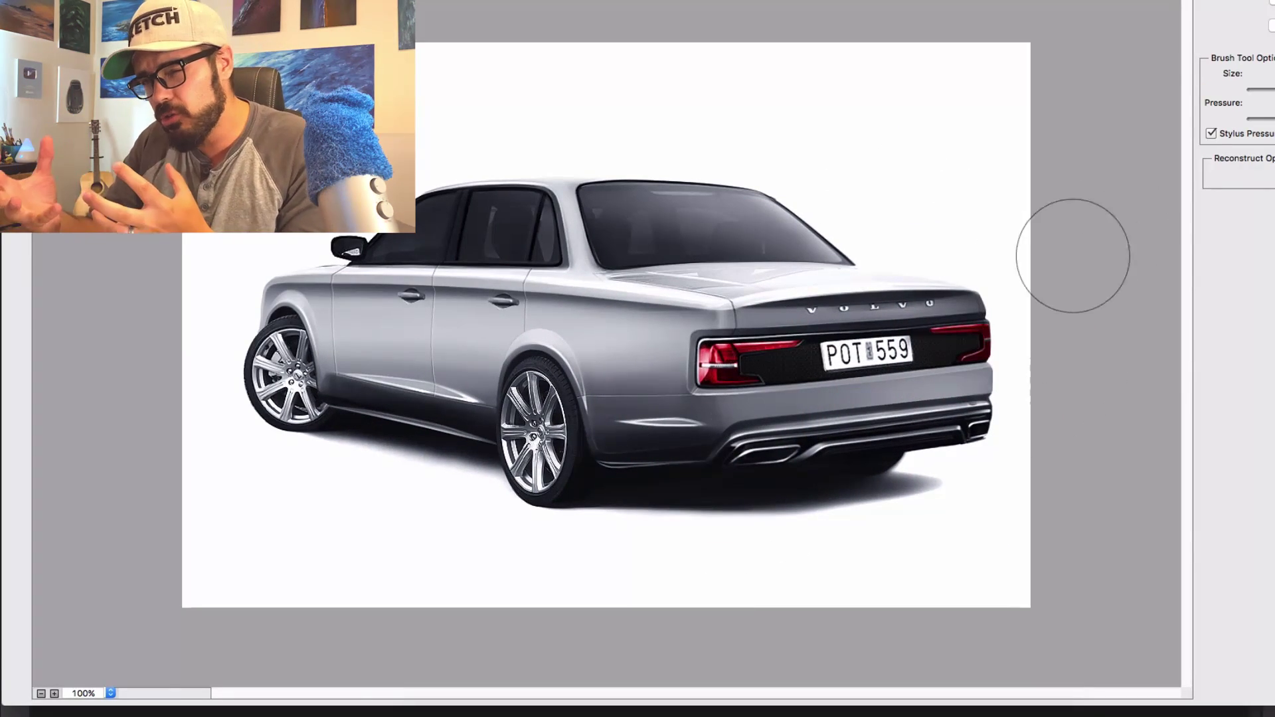
- Push the number plate and far-side tail light slightly outward with a resized Liquify brush and apply the filter
key(])
drag(913, 352, 969, 328)
key([)
key([)
key([)
key(])
key(])
key(])
click(1273, 3)
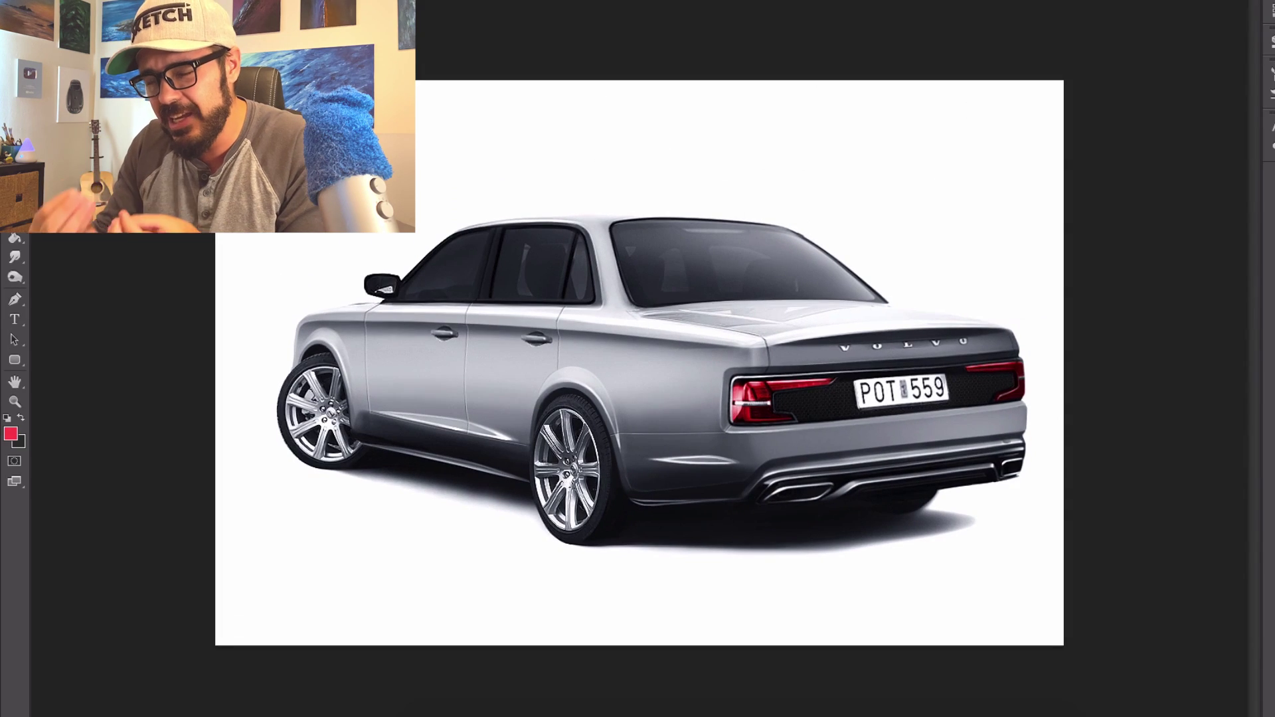
- Hand-letter the artist's signature in black and place it along the shadow edge just behind the front wheel
alt+click(914, 373)
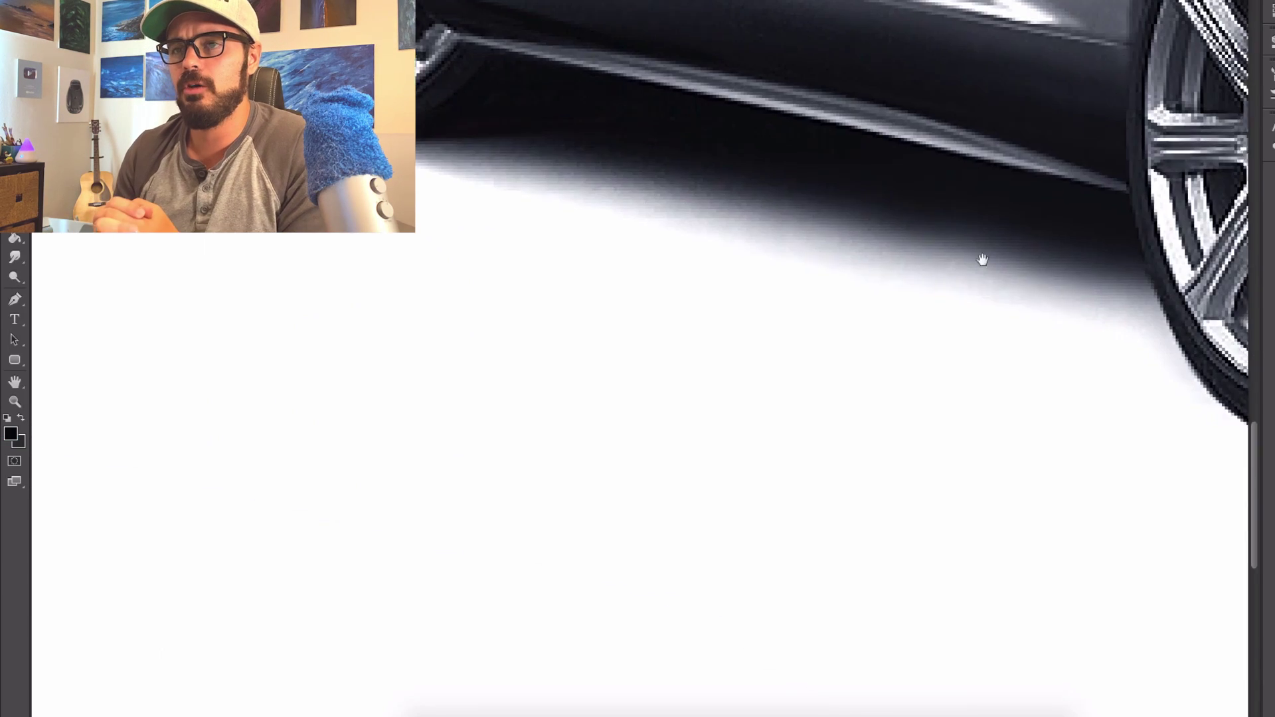
mouse_move(228, 441)
mouse_down()
mouse_move(328, 372)
mouse_move(560, 305)
mouse_up()
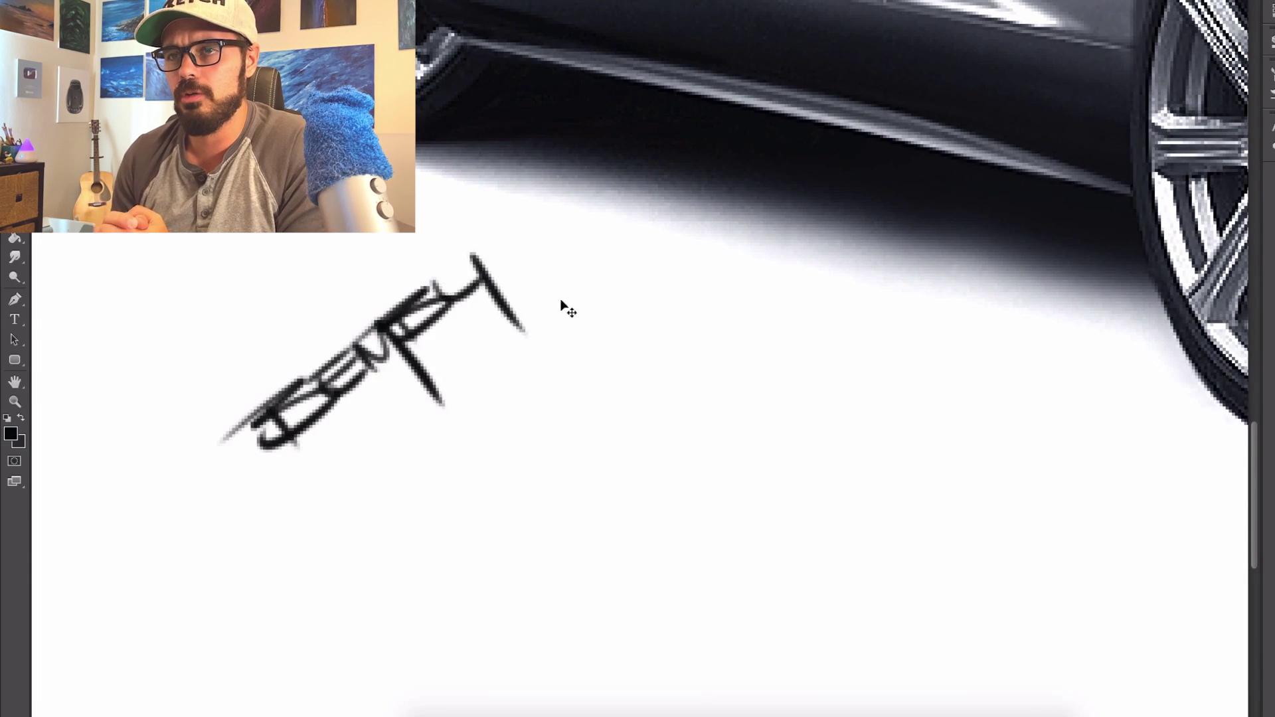
alt+click(907, 268)
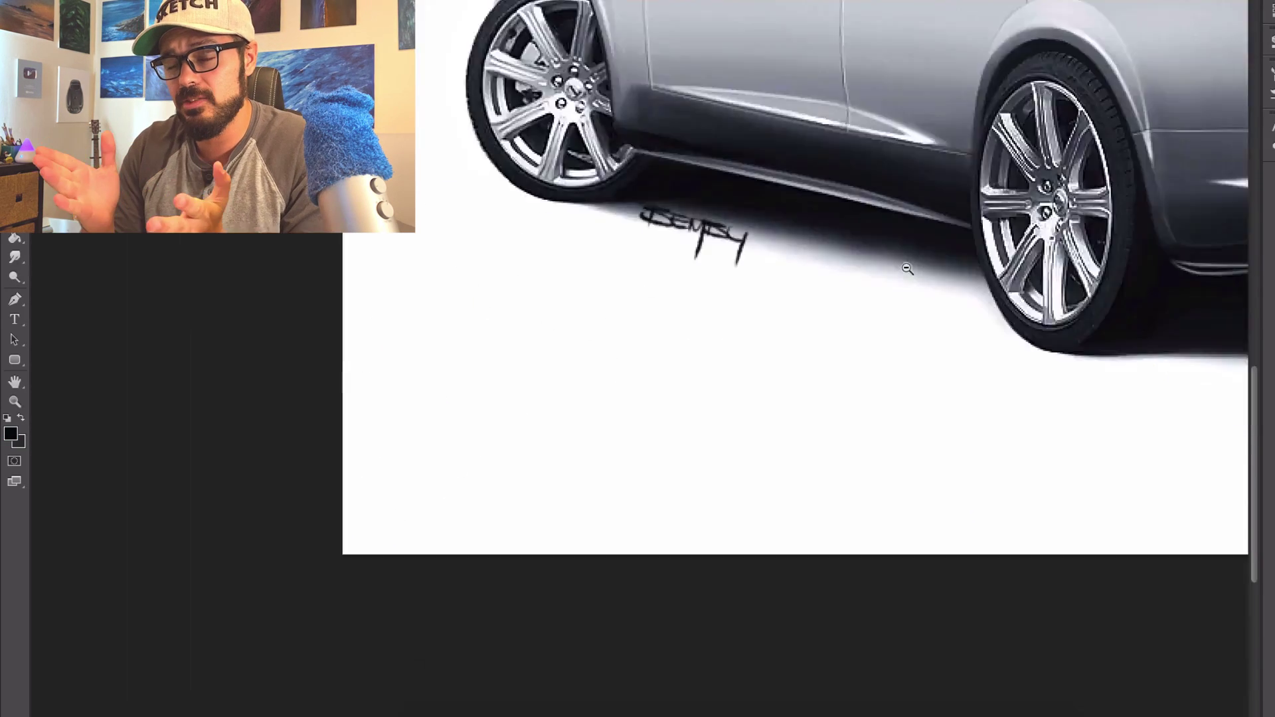
alt+click(907, 268)
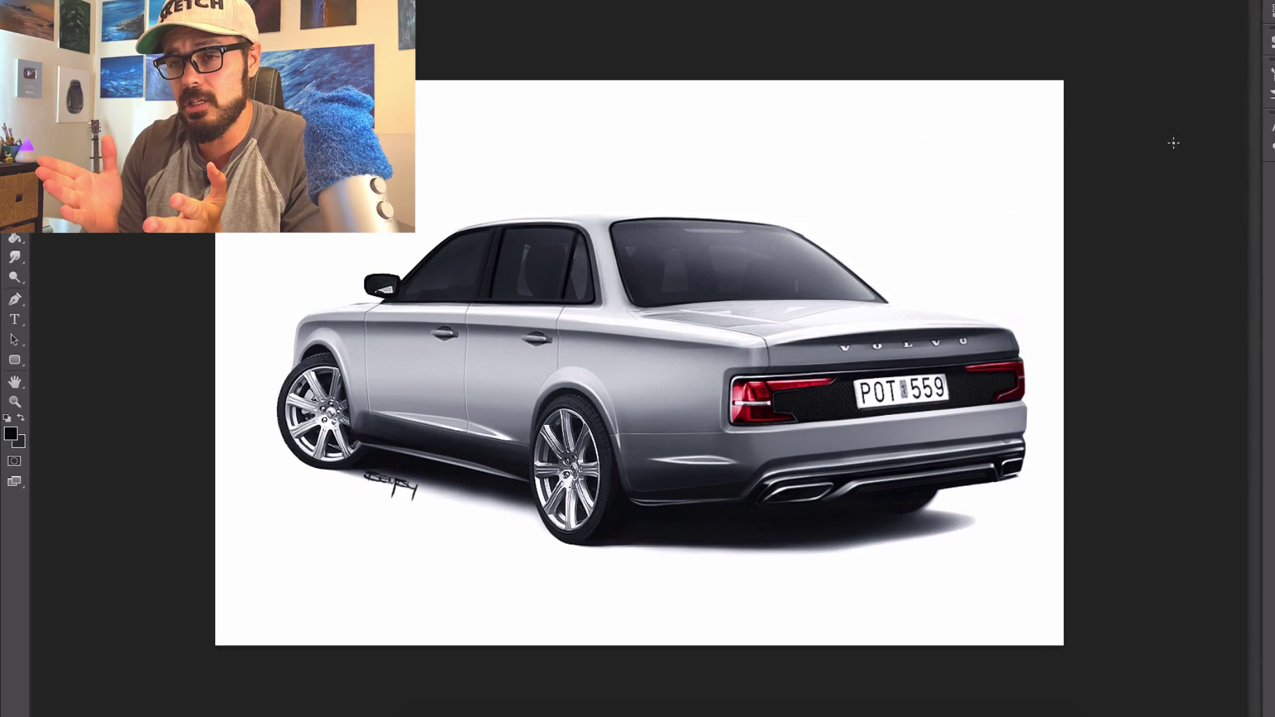
- Paint sampled dark grey shading over the rear quarter panel between the wheel arch and the near-side tail light
alt+click(695, 425)
drag(694, 388, 607, 405)
drag(597, 352, 723, 353)
drag(716, 424, 716, 337)
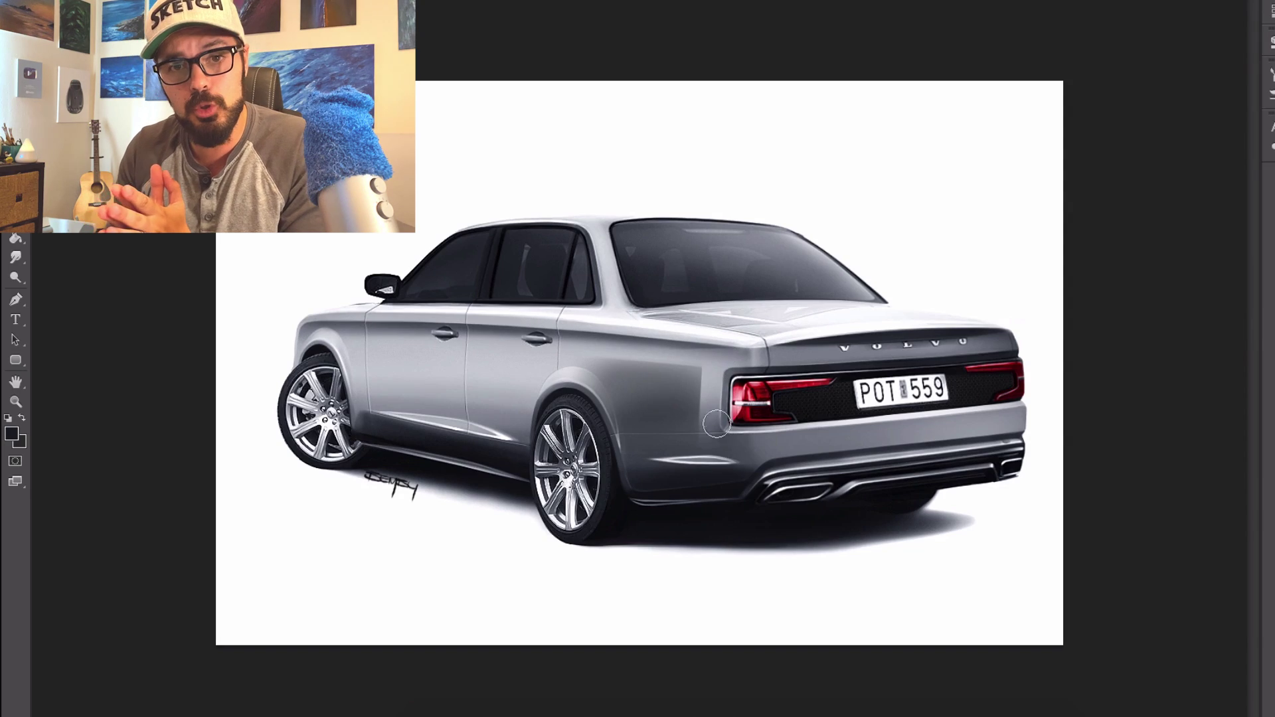
ctrl+click(714, 352)
right_click(776, 281)
alt+click(1101, 427)
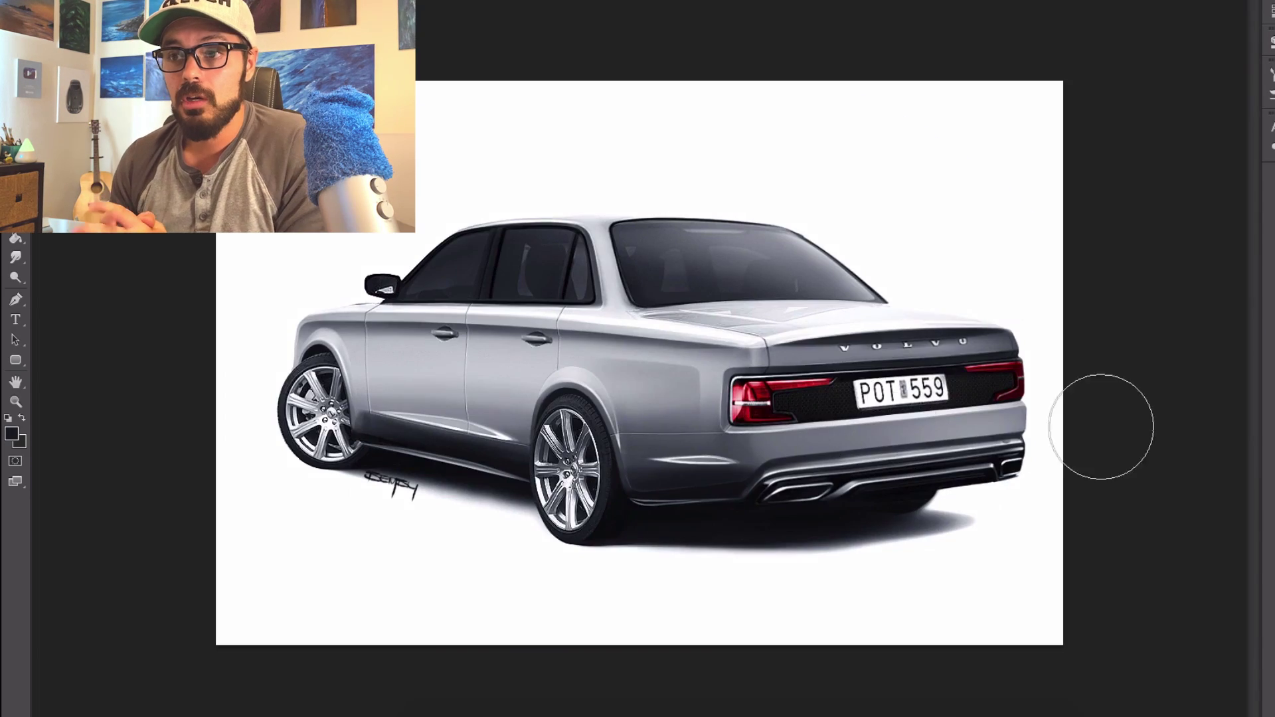
- Refine the shading along and below the panel line behind the rear wheel with a smaller brush
key(bracketleft)
key(bracketleft)
key(bracketleft)
key(bracketleft)
drag(704, 431, 627, 435)
ctrl+click(679, 424)
mouse_move(728, 457)
mouse_down()
mouse_move(748, 455)
mouse_move(565, 470)
mouse_up()
- Blend the shading across the rear quarter panel above and below the panel line with an enlarged brush
key(bracketright)
key(bracketright)
key(bracketright)
drag(697, 398, 558, 393)
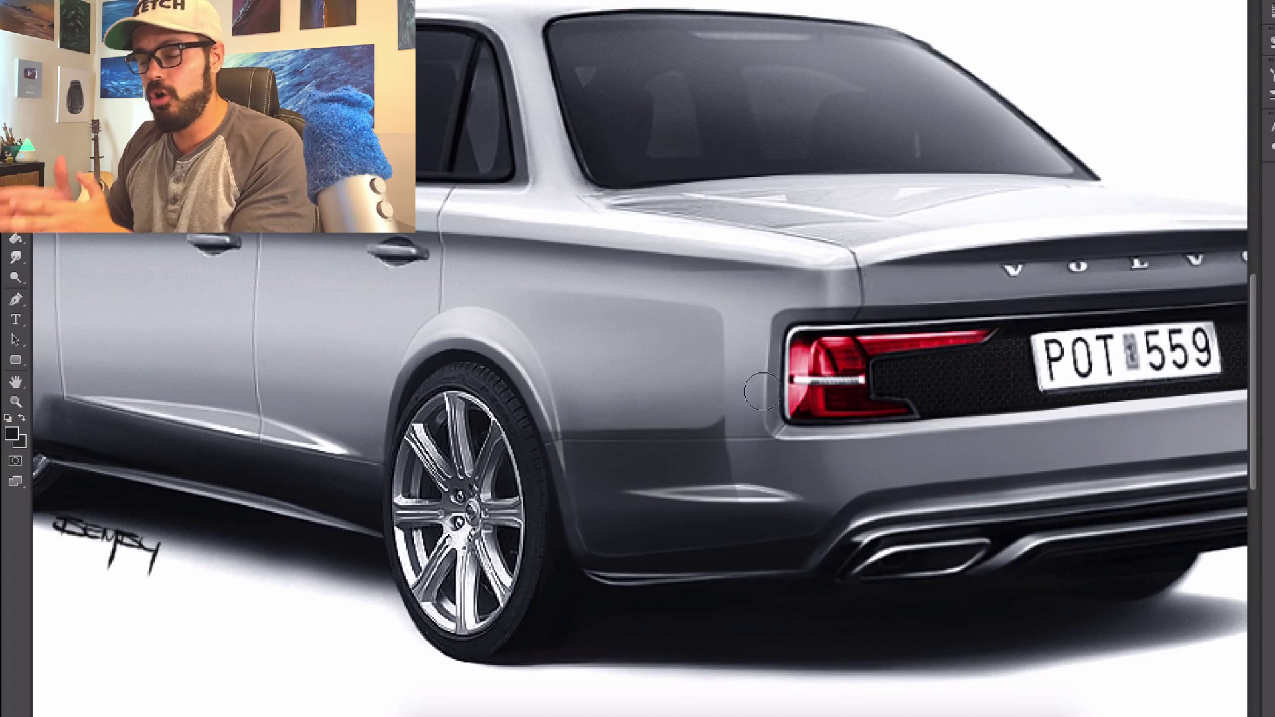
drag(498, 468, 739, 518)
scroll(511, 523, down, 3)
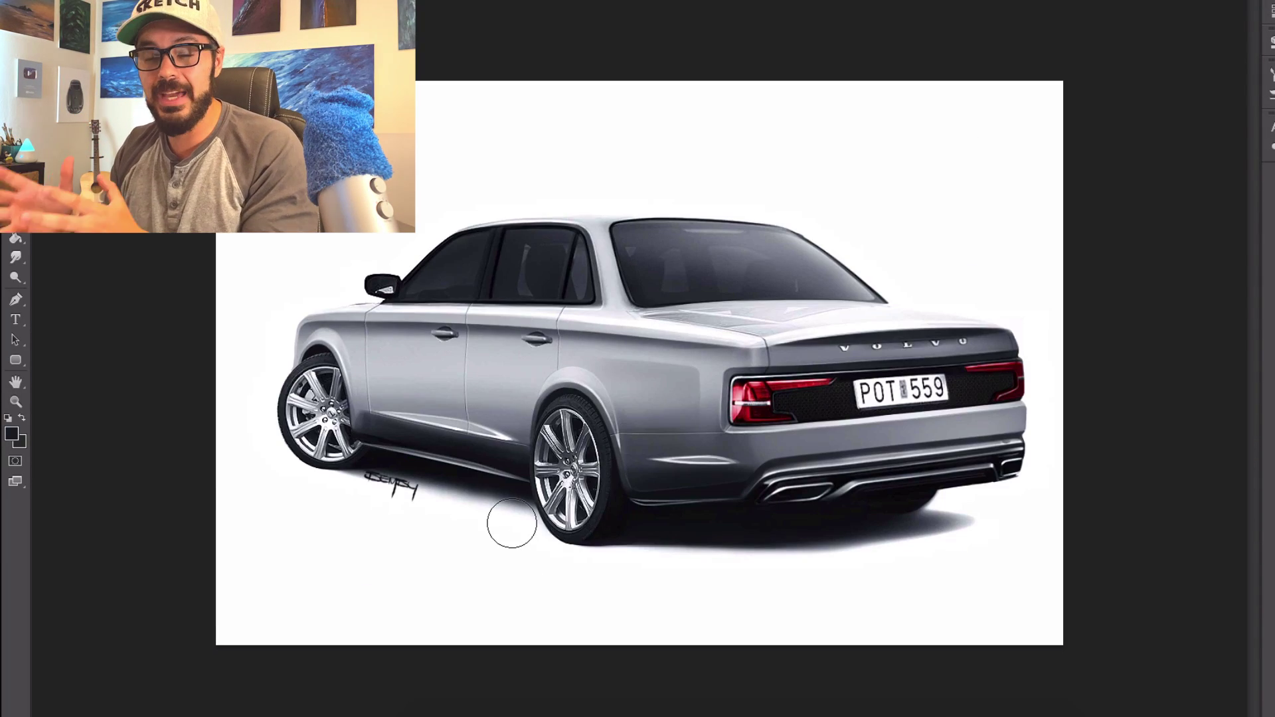
- Paint a soft highlight in sampled light grey over the rear quarter panel between the wheel arch and the tail light
drag(590, 379, 693, 389)
alt+click(582, 367)
drag(582, 371, 724, 425)
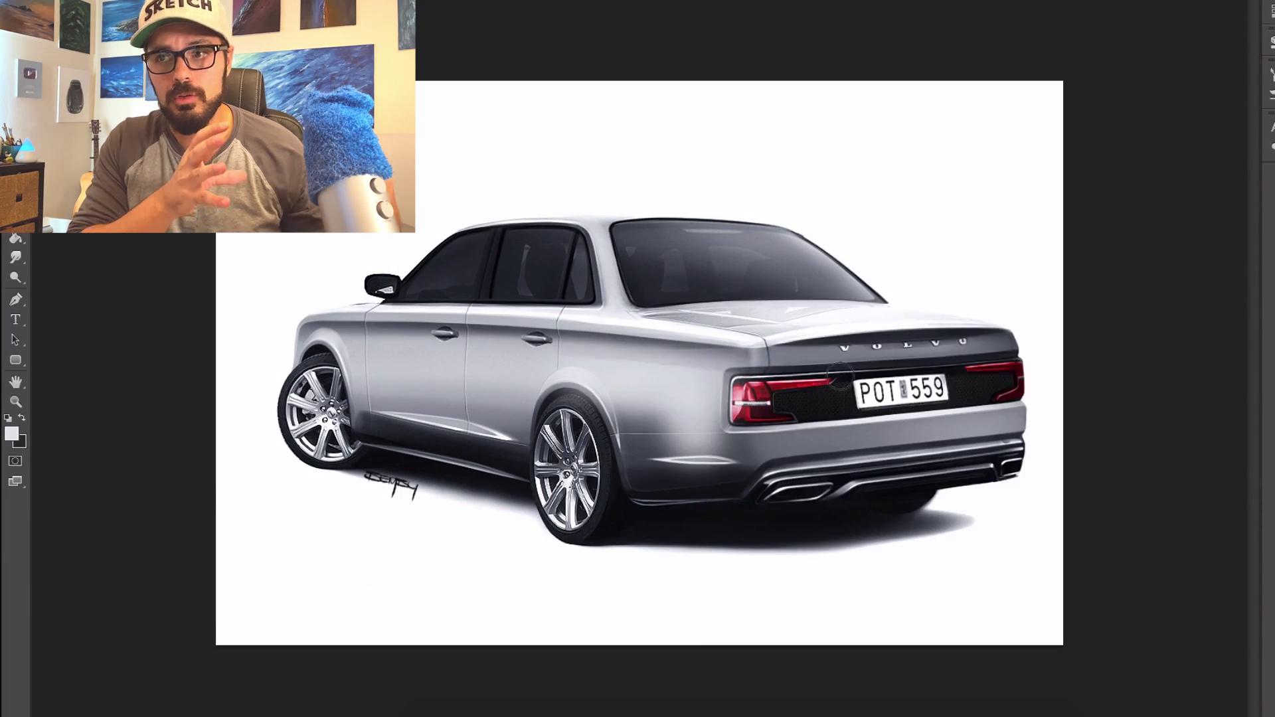
scroll(731, 382, up, 3)
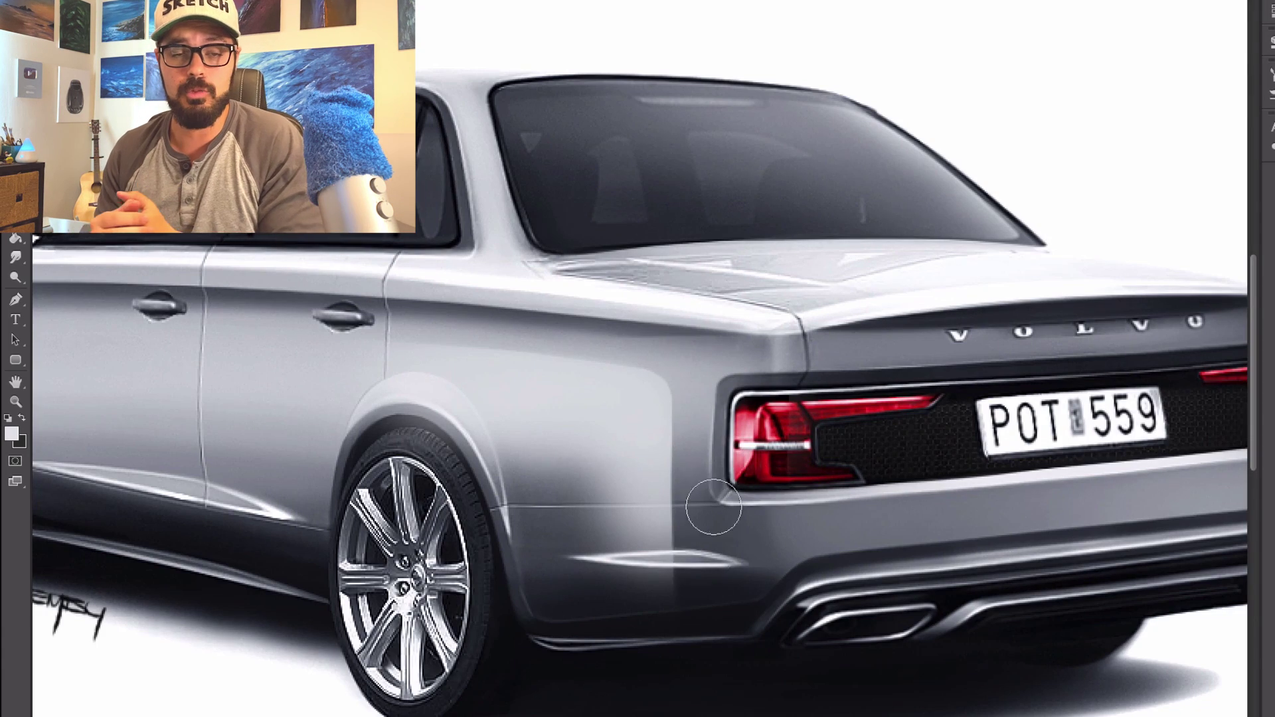
scroll(713, 506, down, 3)
- Try darker shading across the lower part of the doors, and undo the strokes
key(x)
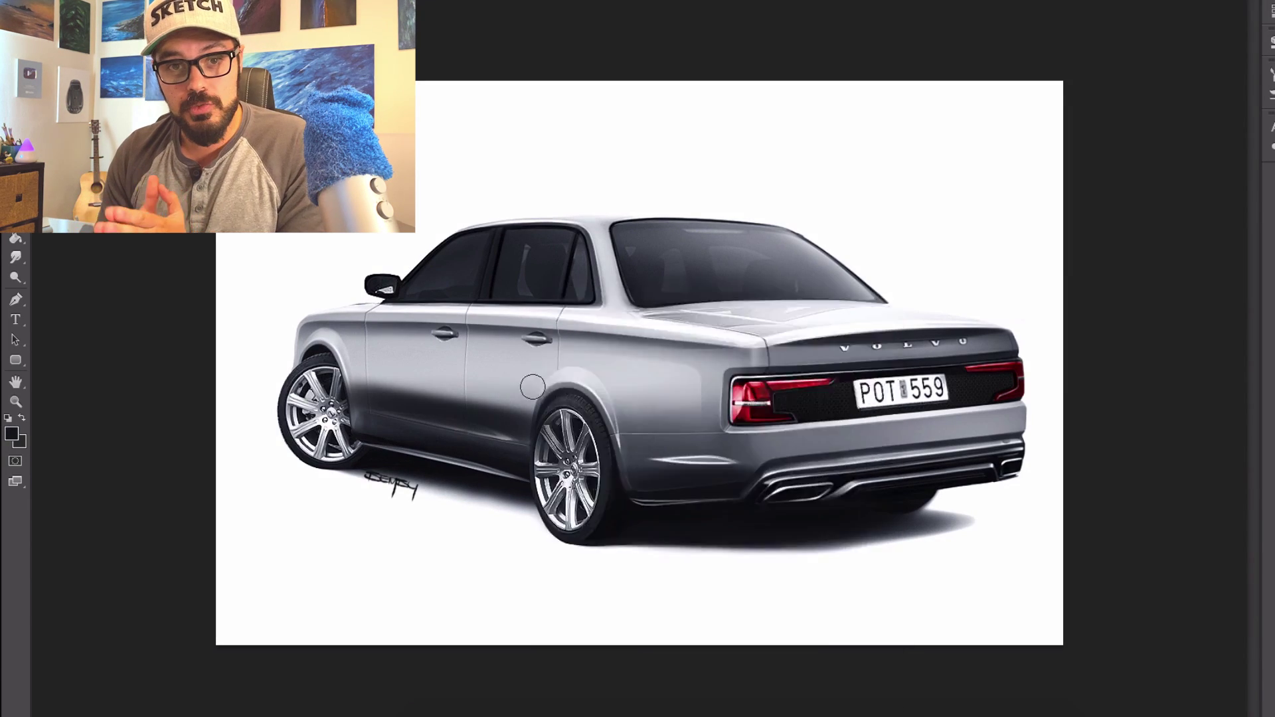
mouse_move(531, 387)
mouse_down()
mouse_move(349, 398)
mouse_move(558, 425)
mouse_move(346, 439)
mouse_move(439, 436)
mouse_up()
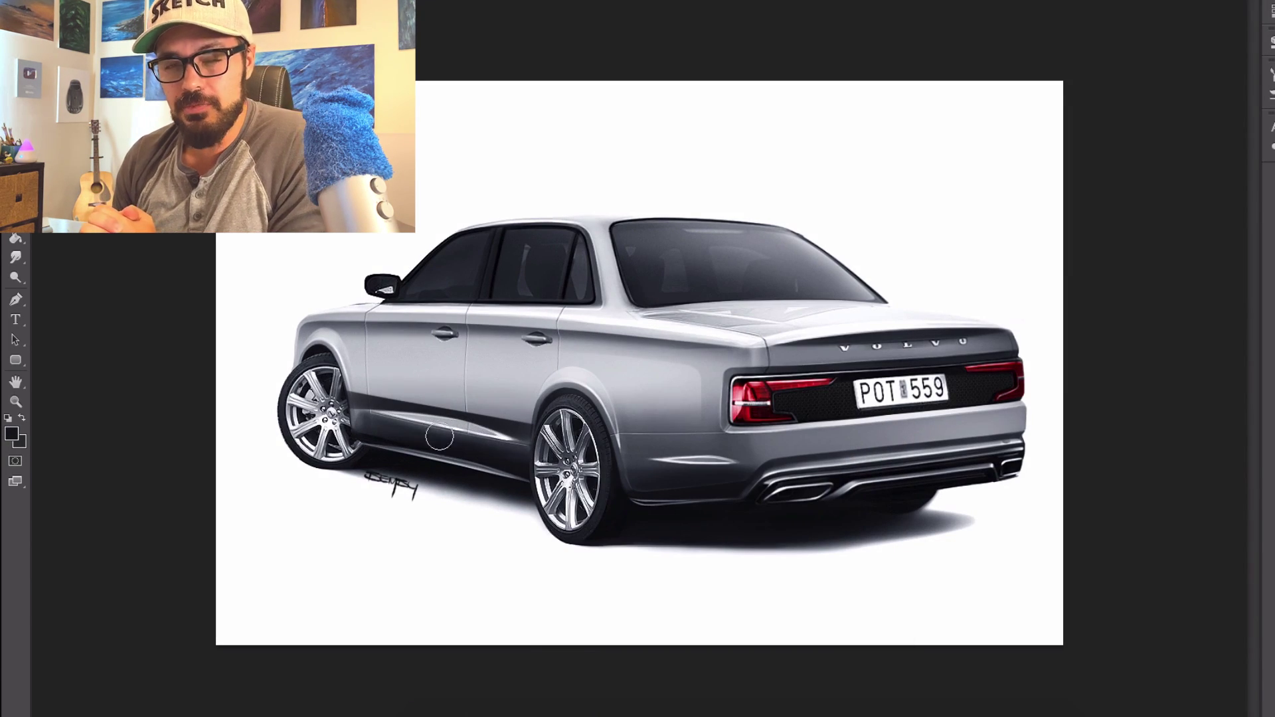
key(ctrl+z)
key(ctrl+z)
key(ctrl+z)
key(ctrl+z)
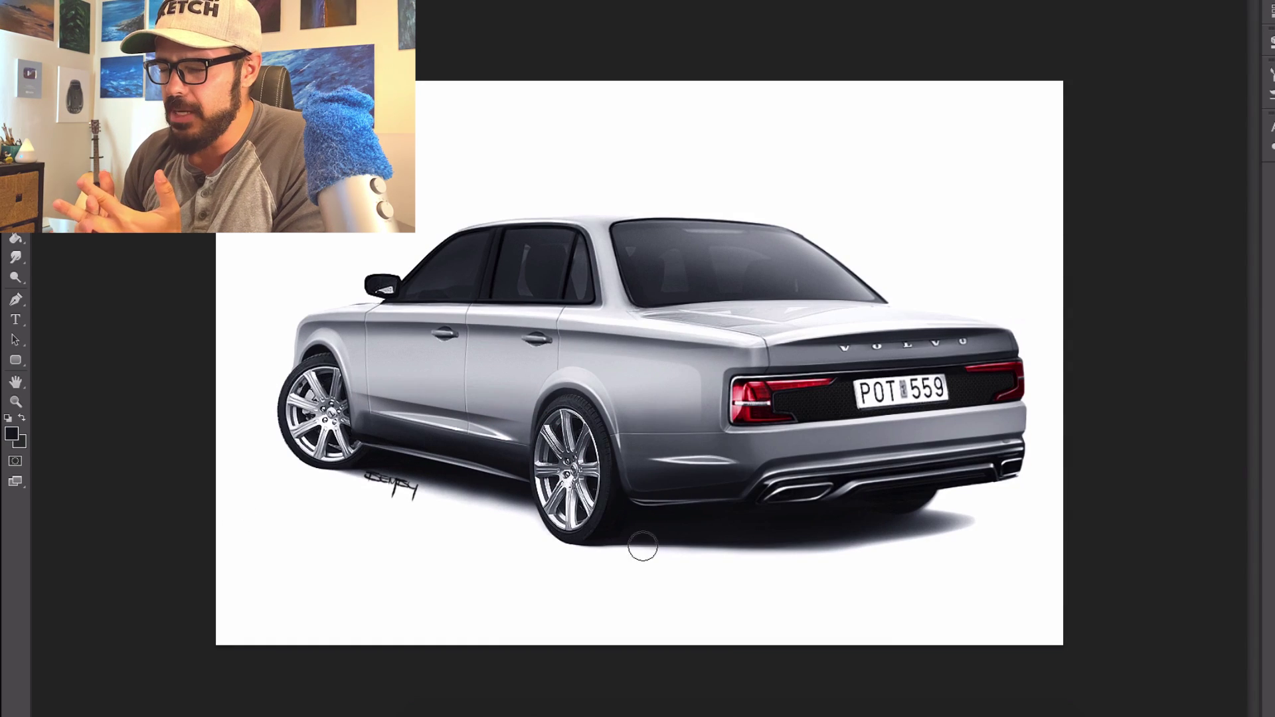
- Paint a broad soft white highlight along the body side from the rear quarter panel to the front fender
scroll(674, 429, up, 2)
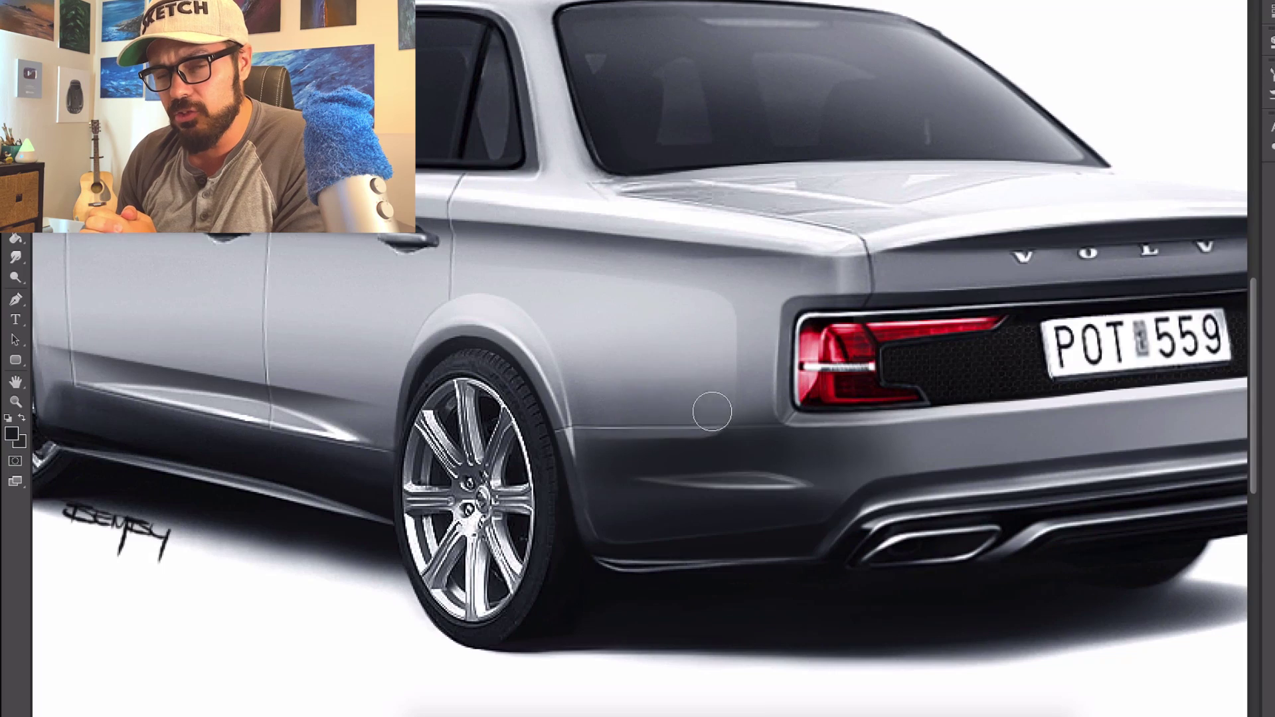
scroll(643, 500, down, 2)
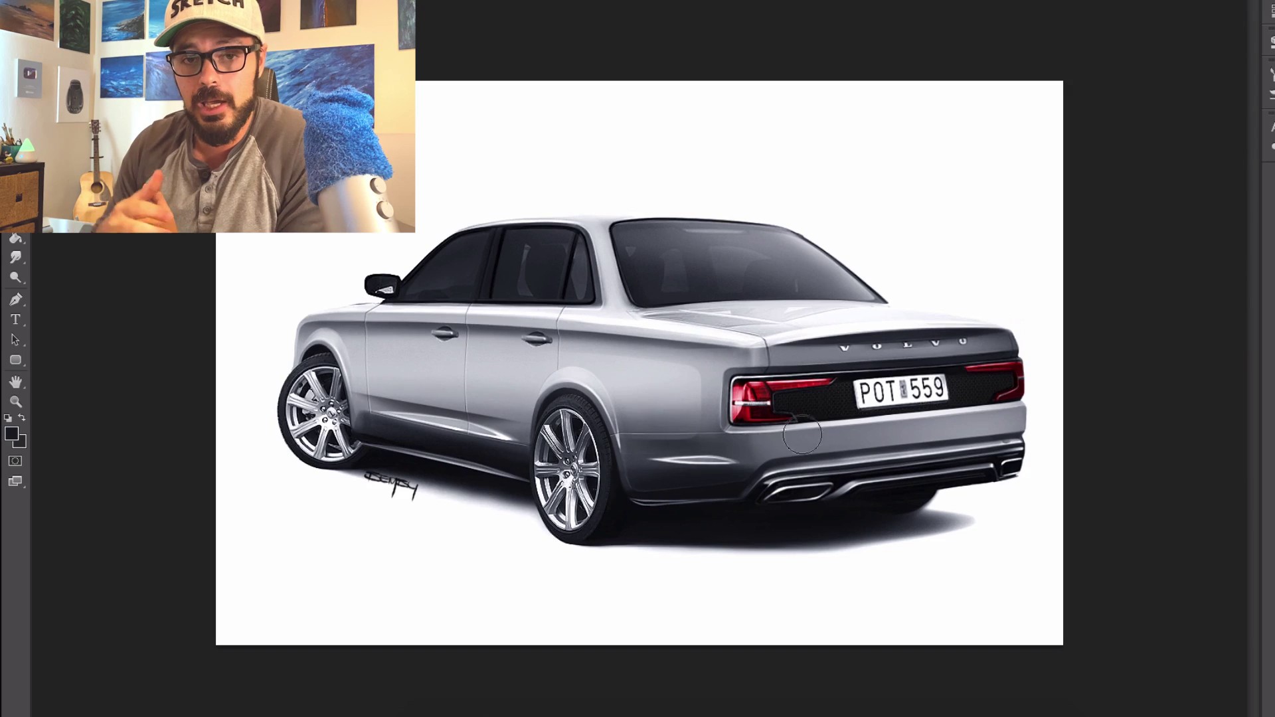
key(x)
drag(688, 356, 319, 337)
- Erase the upper edge of the white highlight along the shoulder from the rear door to the front fender, adjusting the eraser brush
key(e)
right_click(459, 372)
click(627, 693)
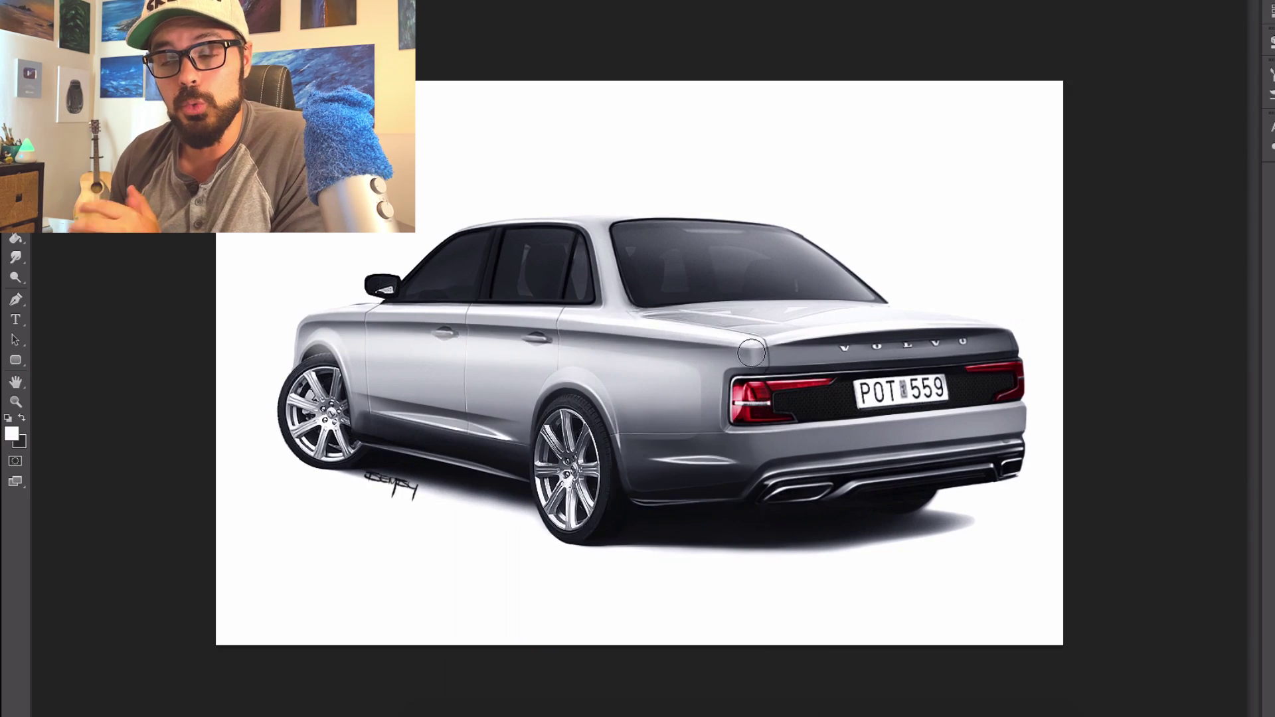
drag(575, 335, 320, 326)
right_click(634, 372)
double_click(828, 696)
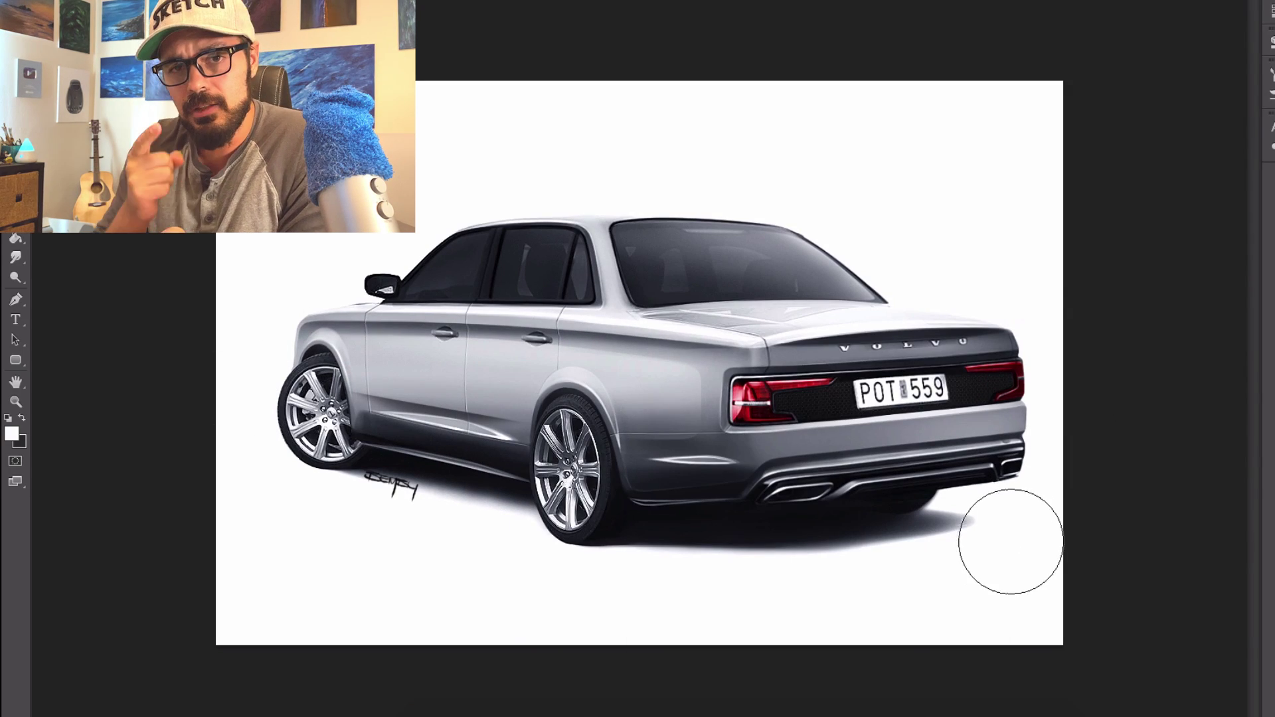